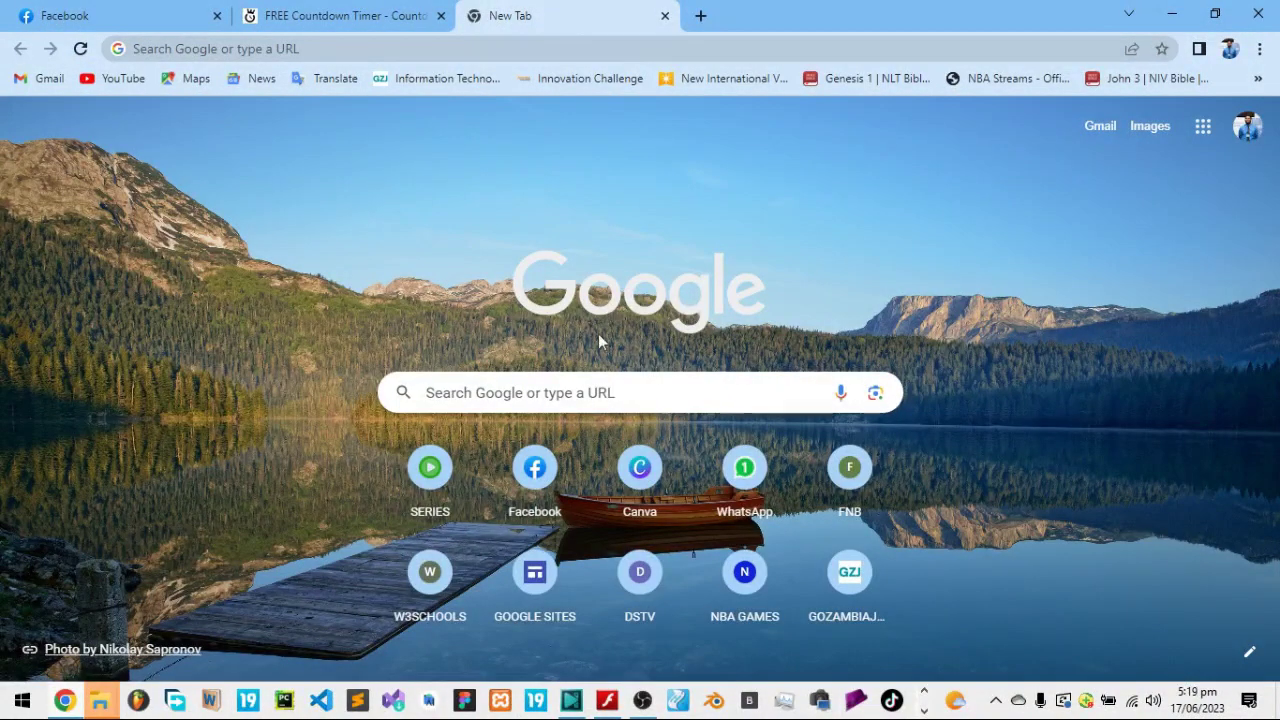
# Step: Search Google for 'vsdc free video editor' and locate the official videosoftdev.com result
pyautogui.click(608, 392)
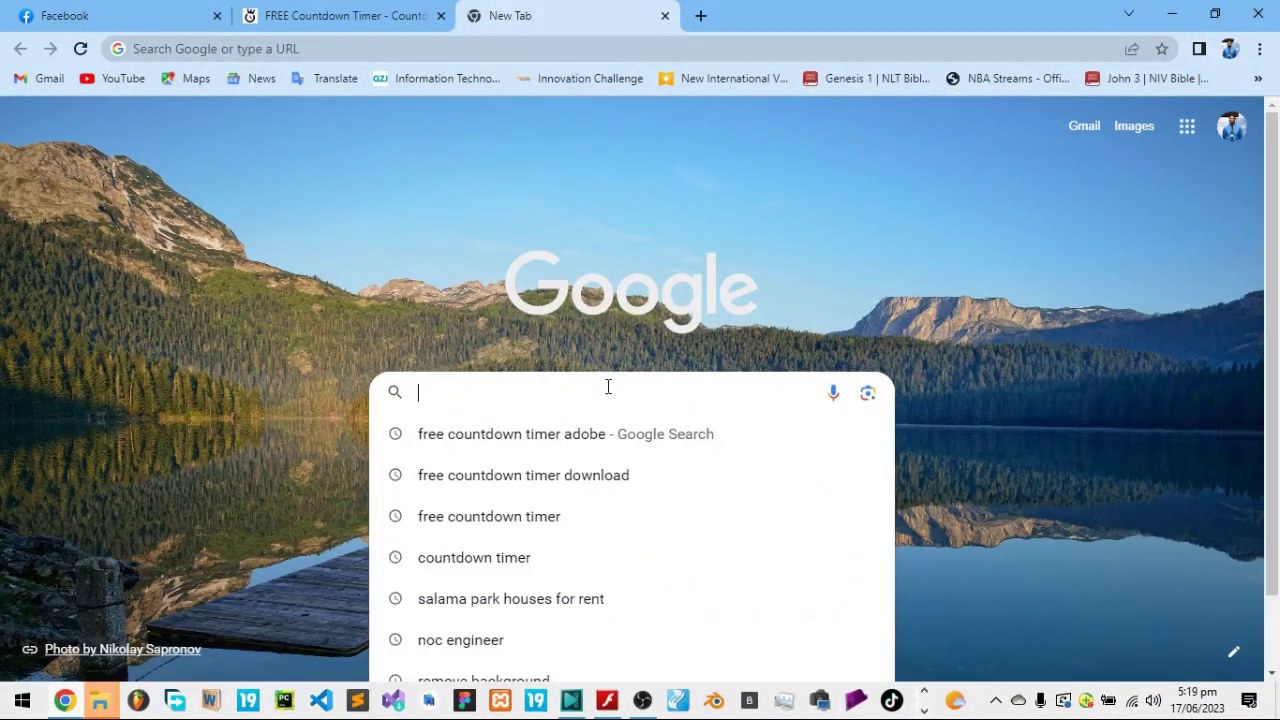
pyautogui.write('VSDC')
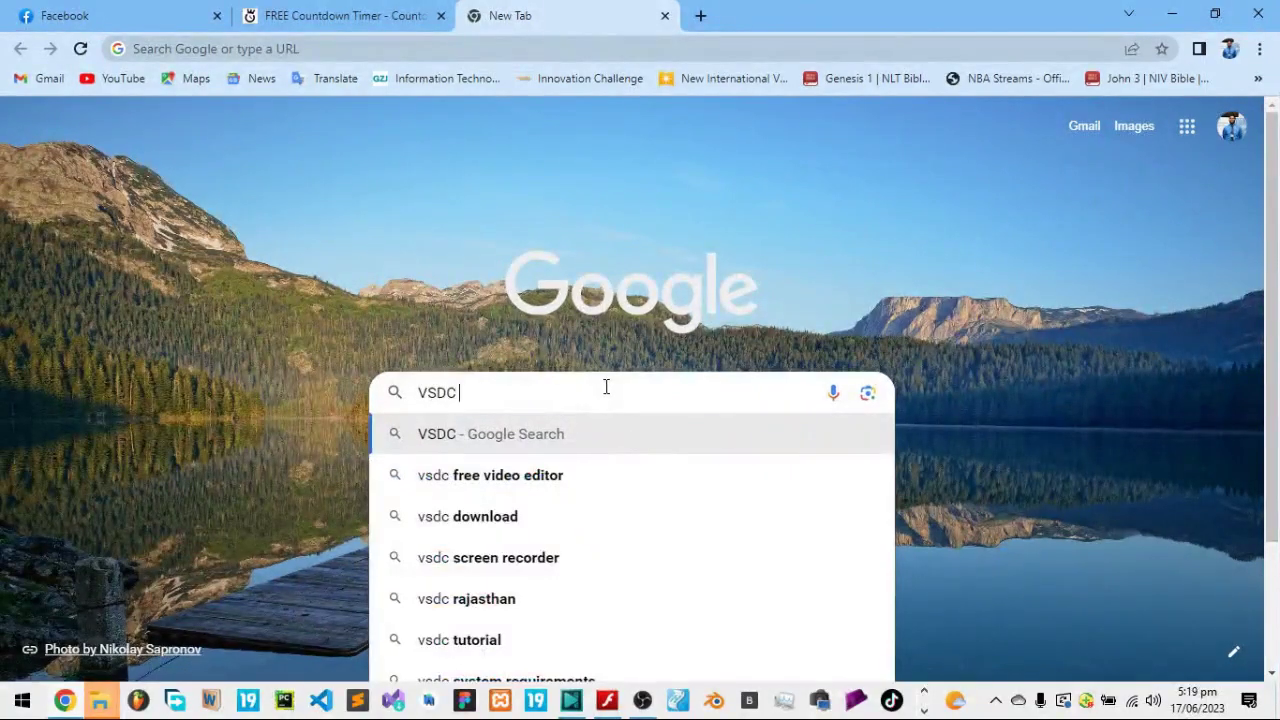
pyautogui.click(494, 475)
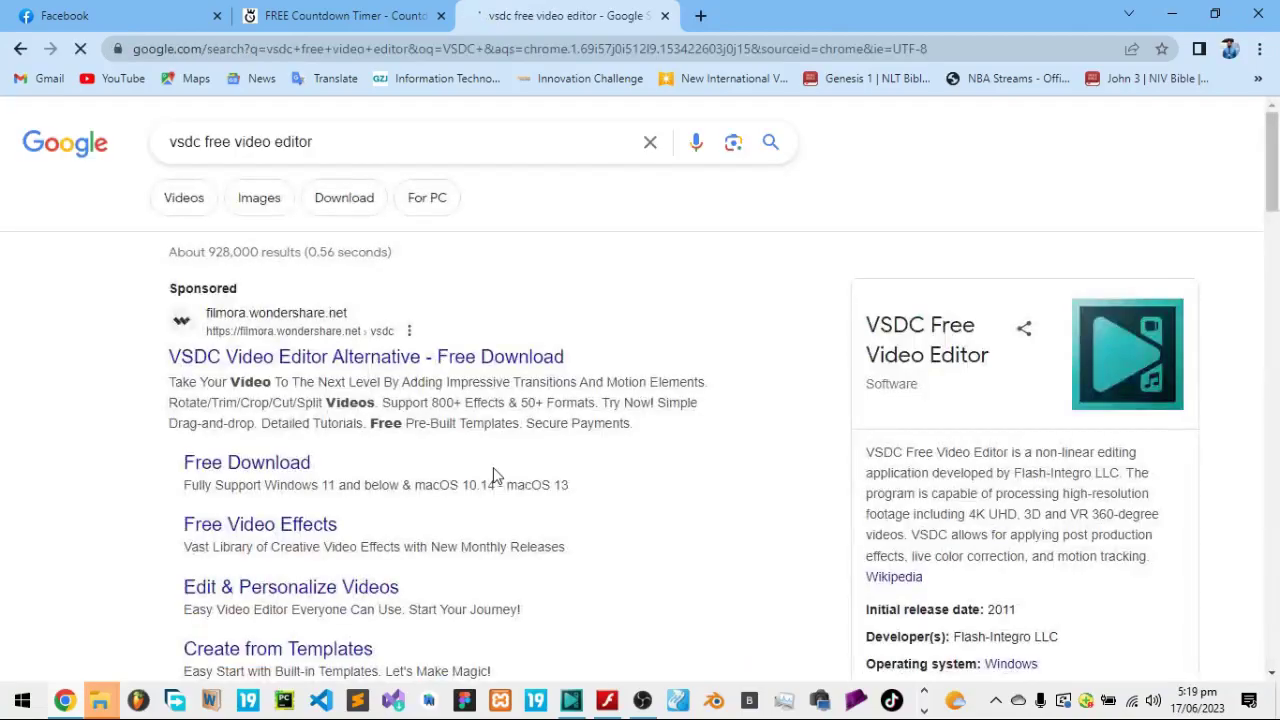
pyautogui.scroll(-5, 416, 450)
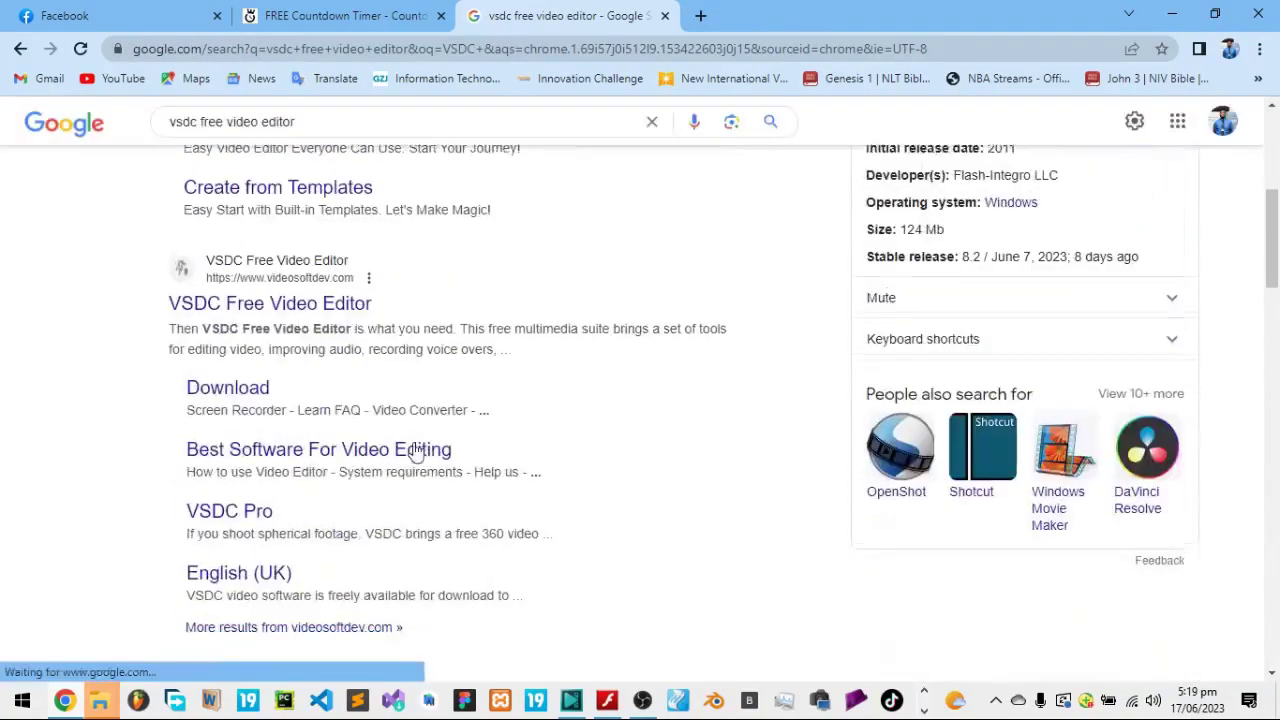
pyautogui.scroll(5, 416, 450)
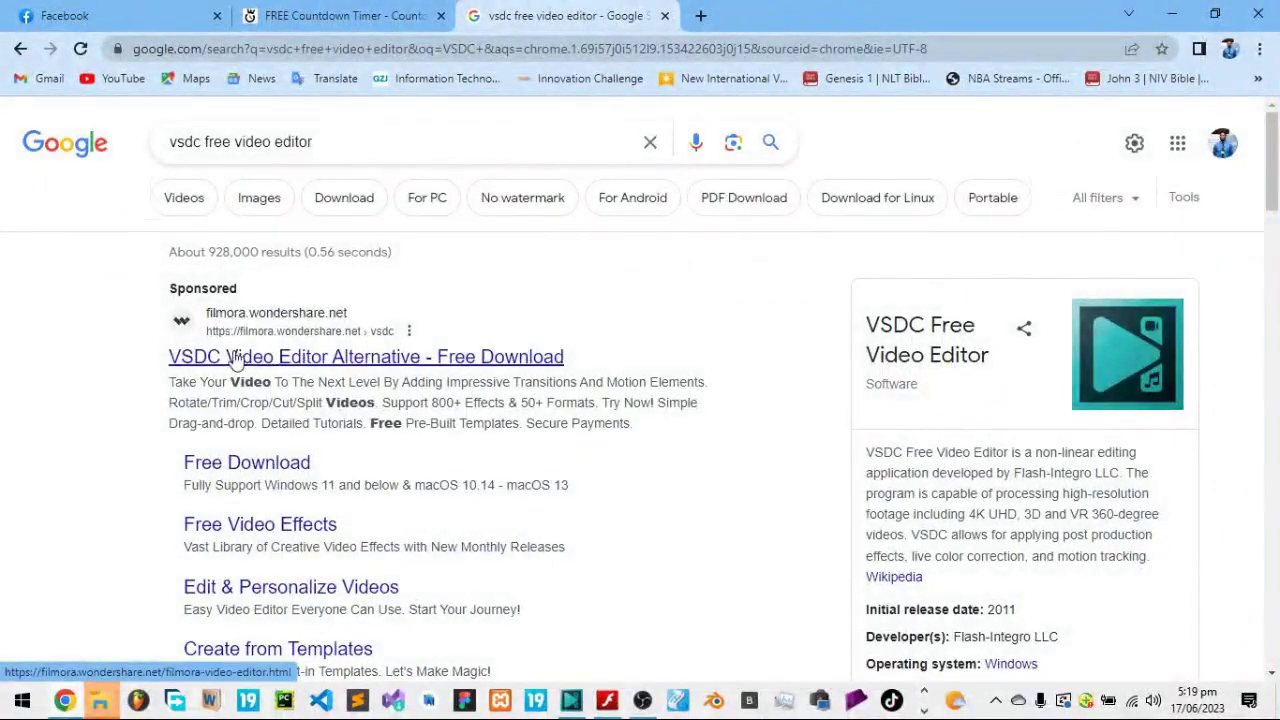
pyautogui.scroll(-5, 235, 362)
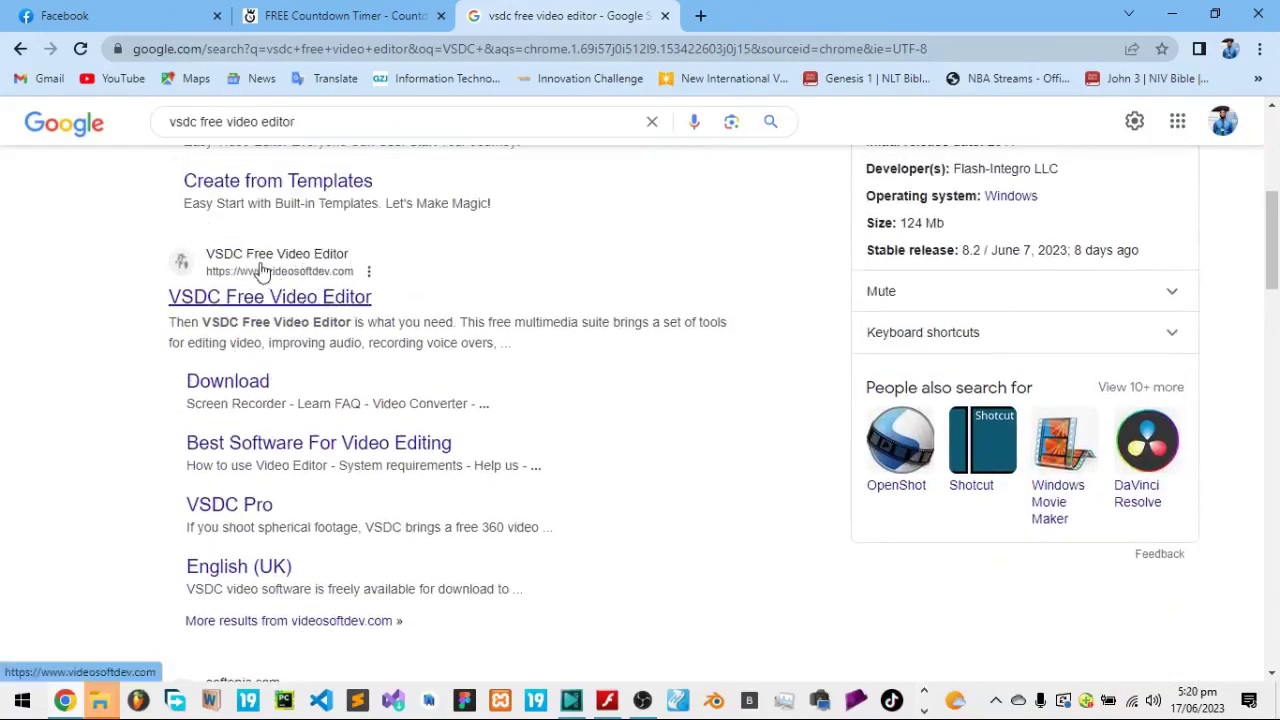
# Step: Open the official VSDC site and go to its Video Editor download page via Downloads
pyautogui.click(272, 299)
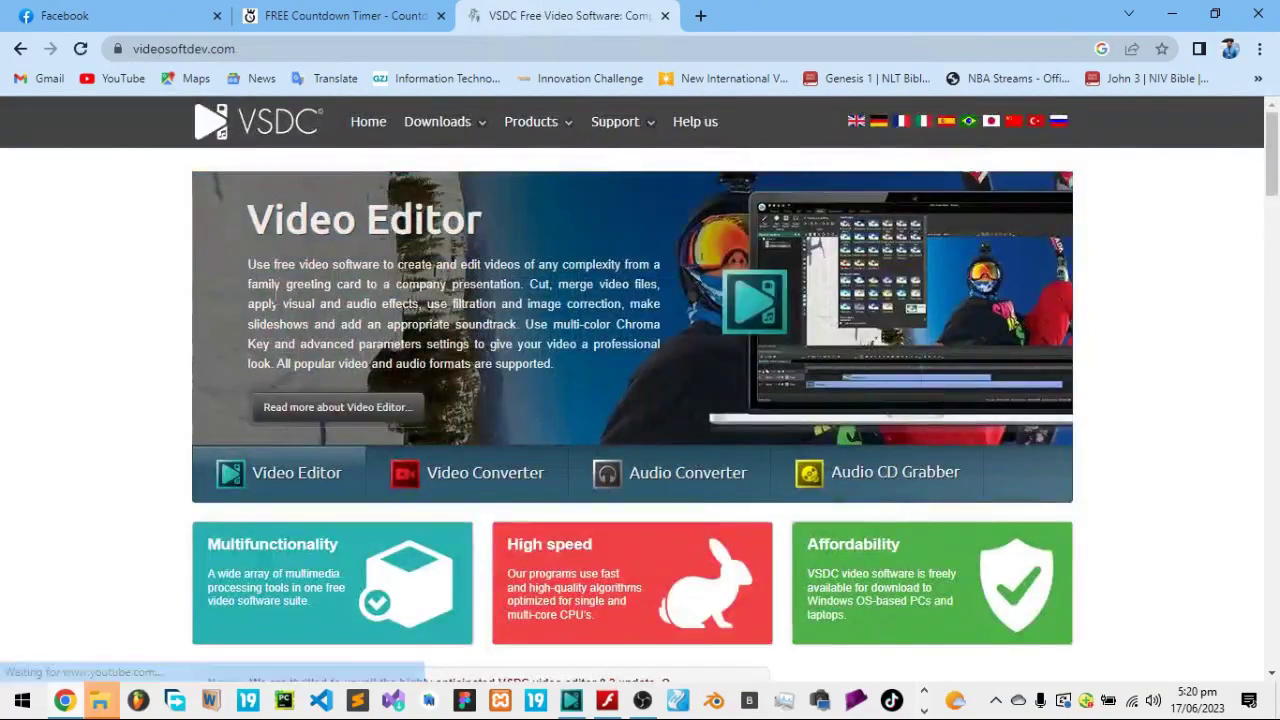
pyautogui.scroll(-15, 365, 300)
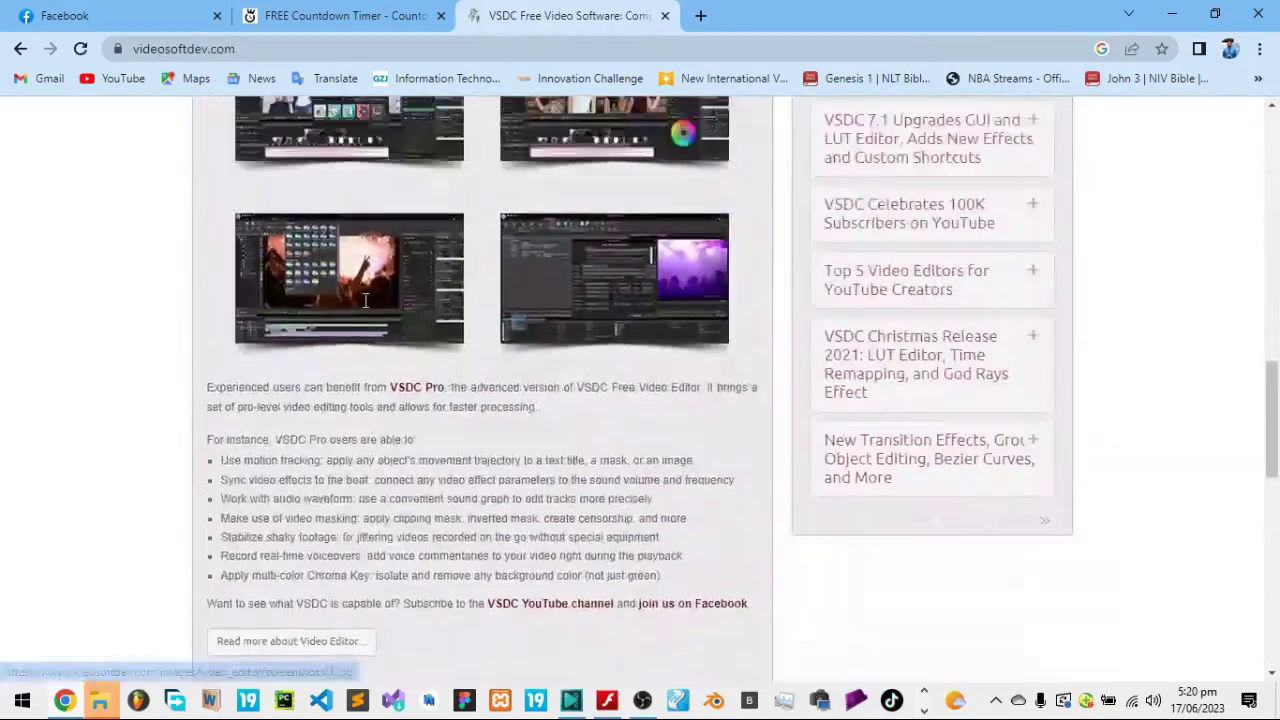
pyautogui.scroll(15, 365, 300)
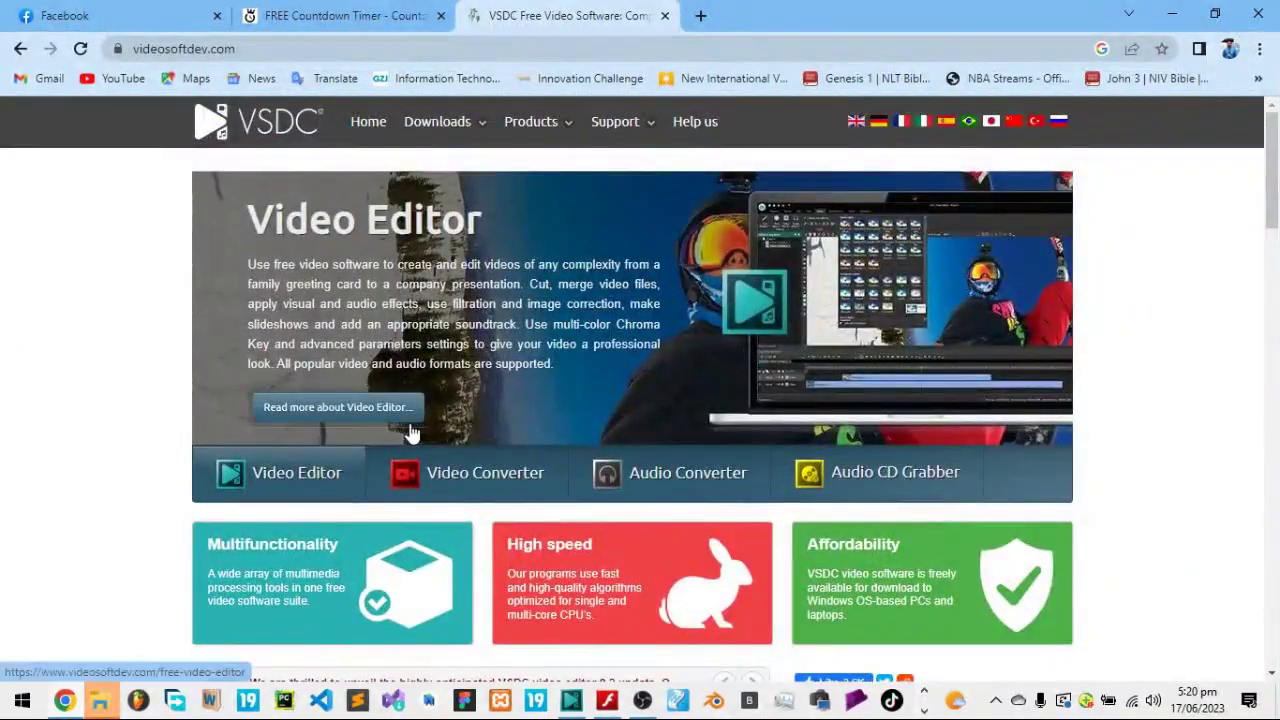
pyautogui.scroll(-3, 610, 415)
pyautogui.scroll(1, 603, 425)
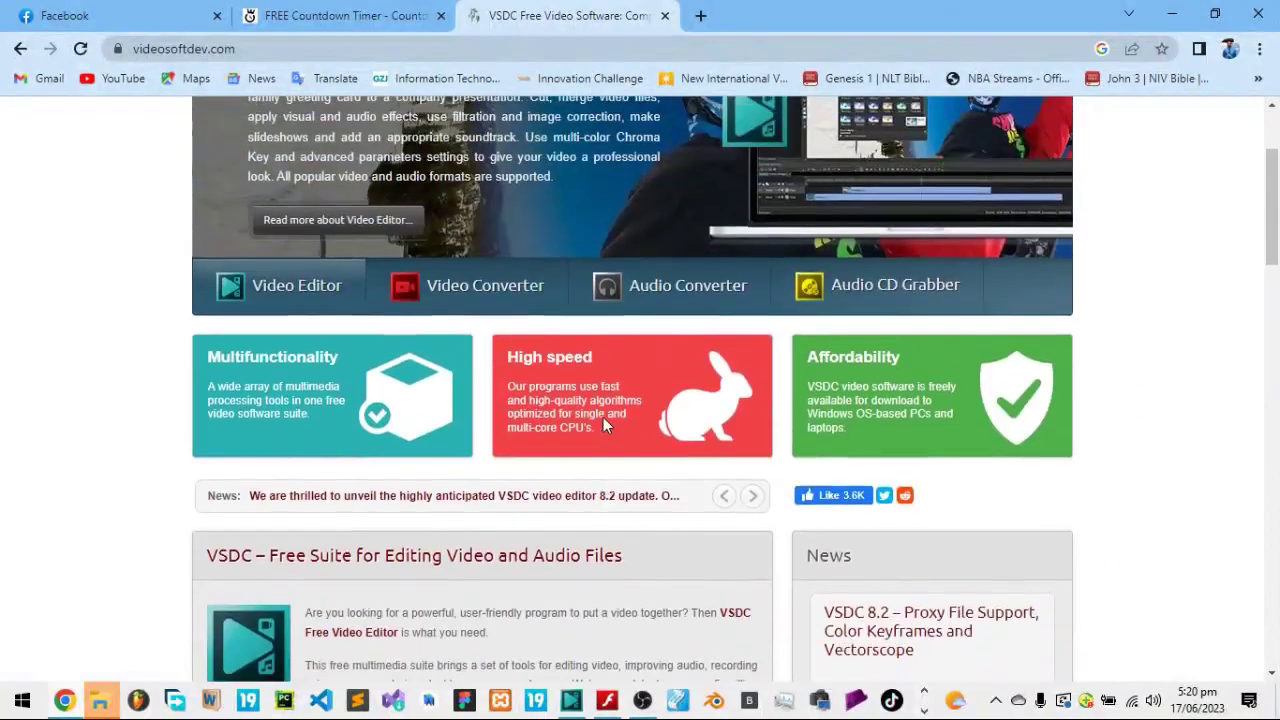
pyautogui.scroll(-15, 688, 425)
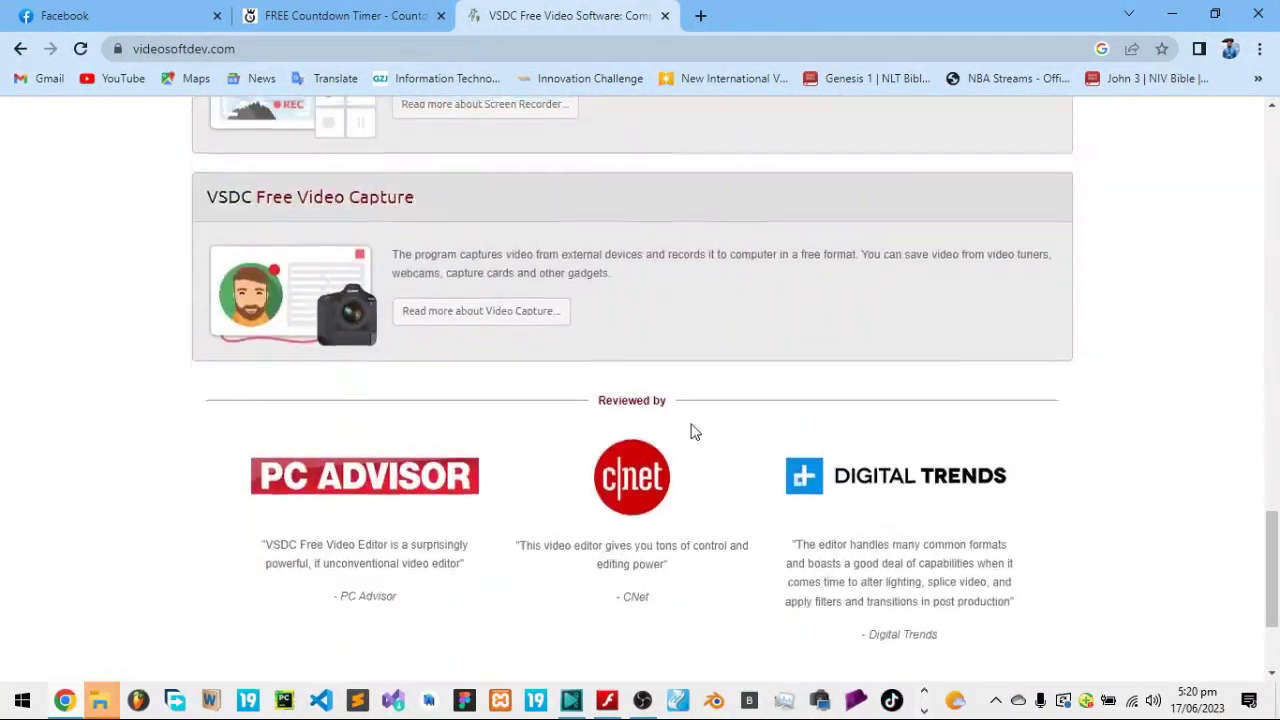
pyautogui.scroll(20, 695, 430)
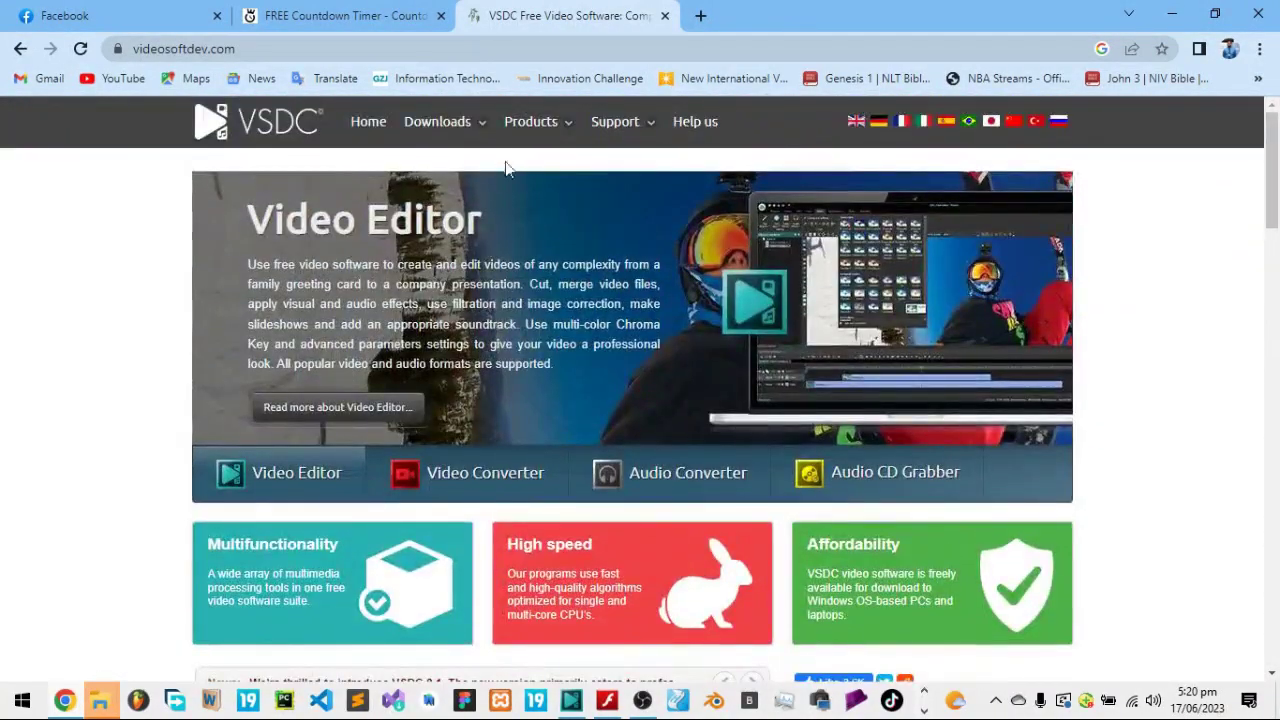
pyautogui.moveTo(488, 128)
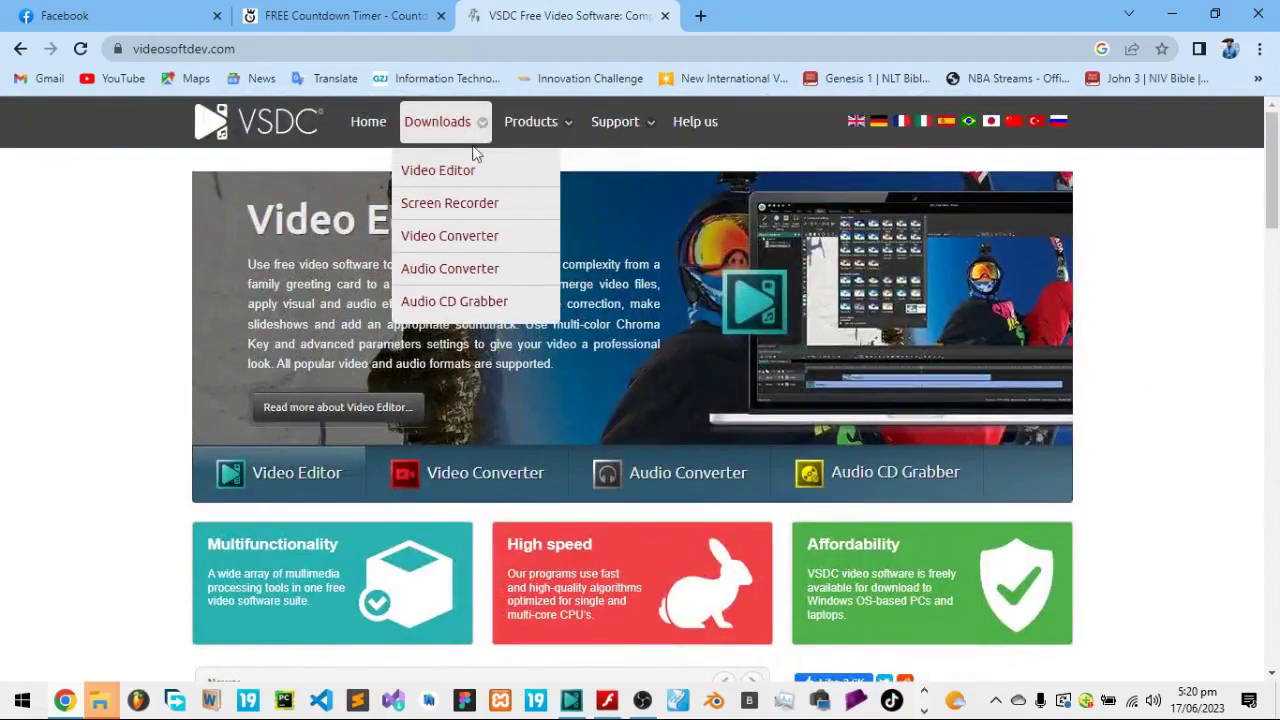
pyautogui.click(450, 170)
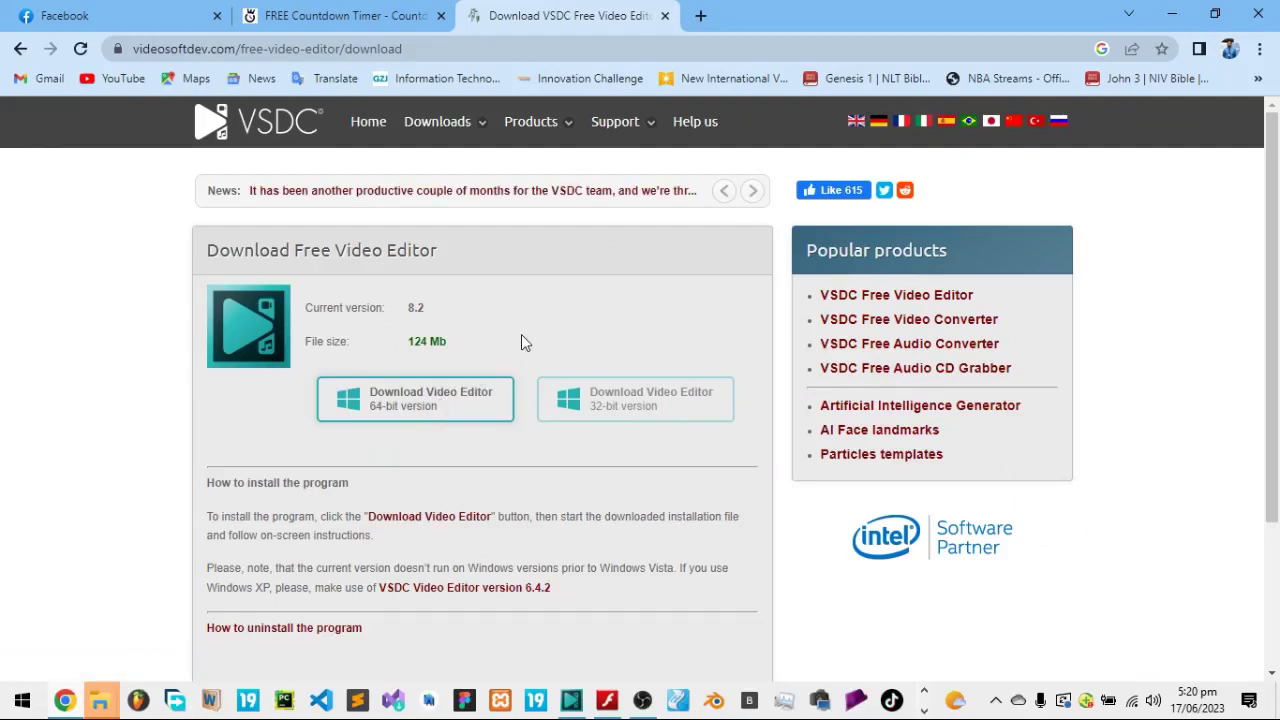
# Step: Highlight the listed version 8.2 and 124 Mb file size, then clear the highlight
pyautogui.moveTo(407, 348); pyautogui.dragTo(449, 344)
pyautogui.click(449, 343)
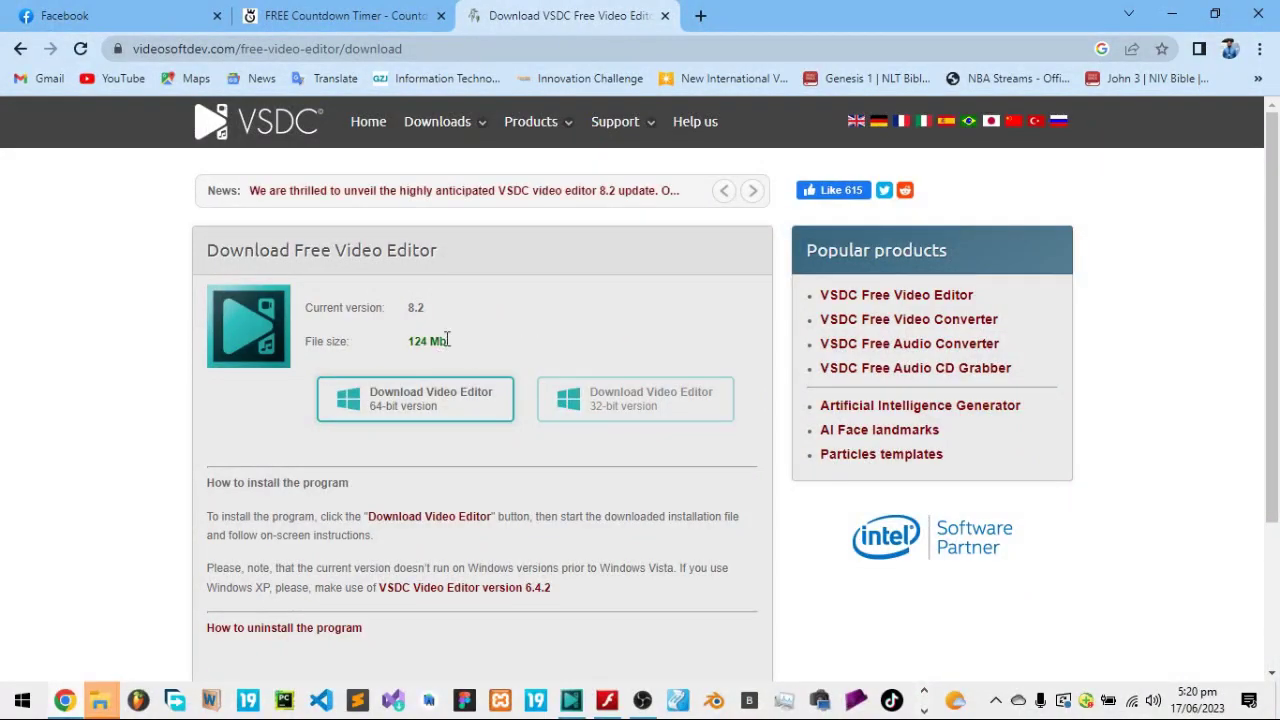
pyautogui.moveTo(445, 342); pyautogui.dragTo(407, 350)
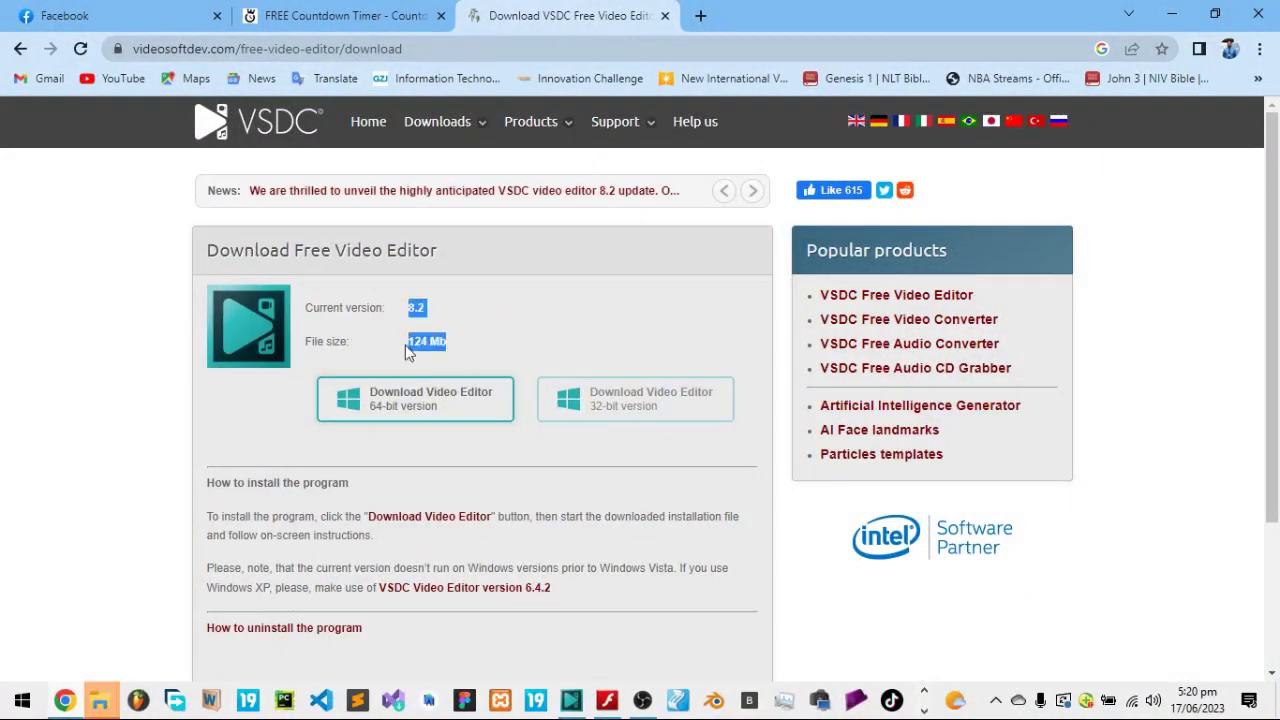
pyautogui.click(484, 308)
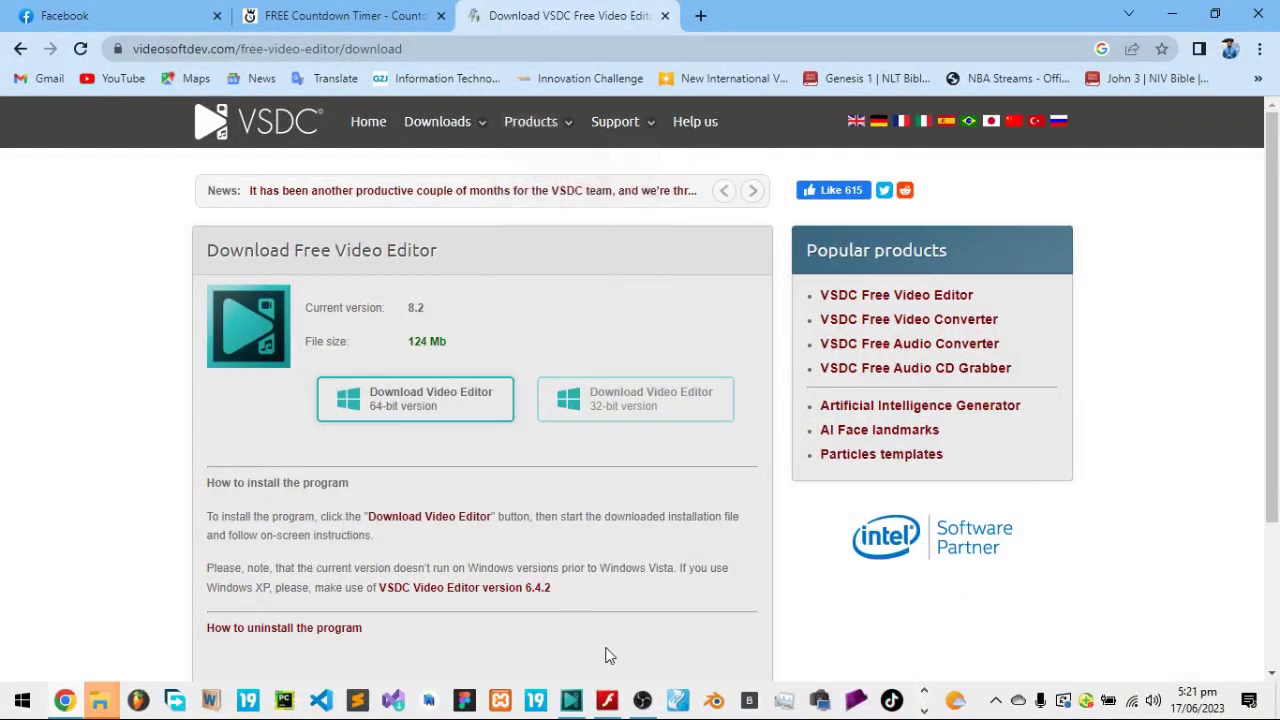
# Step: Switch to VSDC and close the intro cpc project, confirming with Yes
pyautogui.click(573, 705)
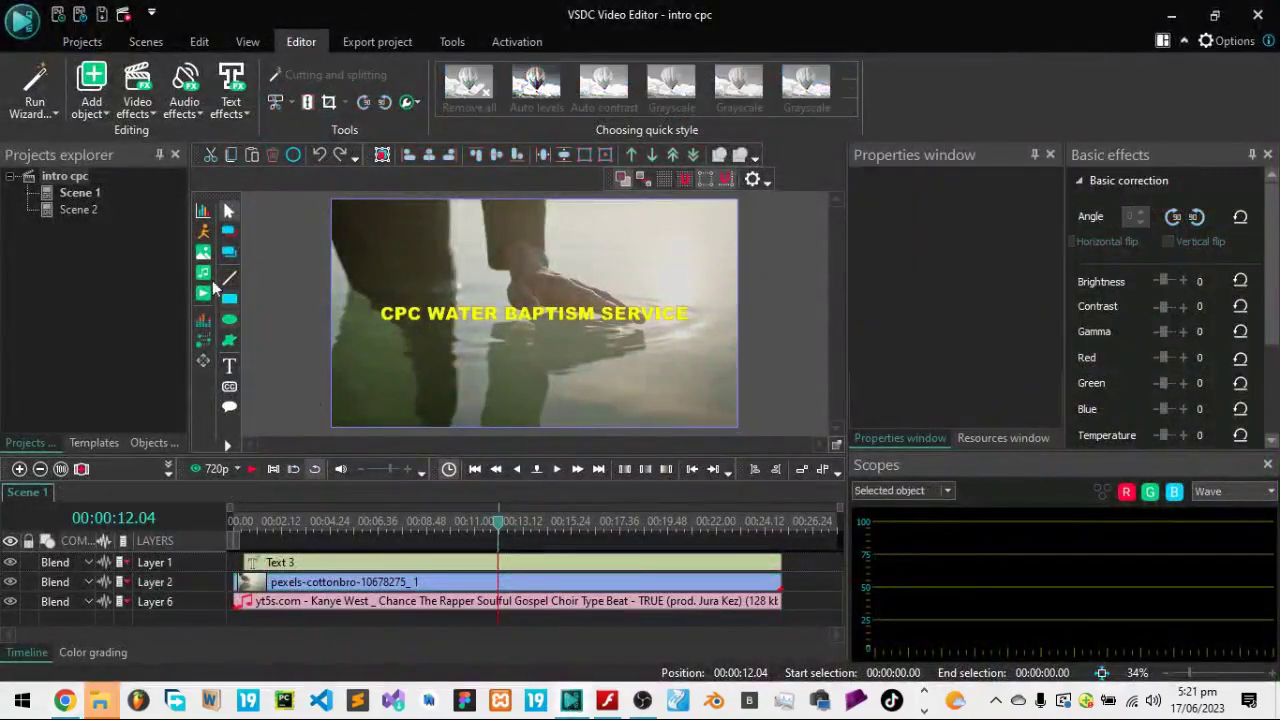
pyautogui.click(64, 180)
pyautogui.press('Delete')
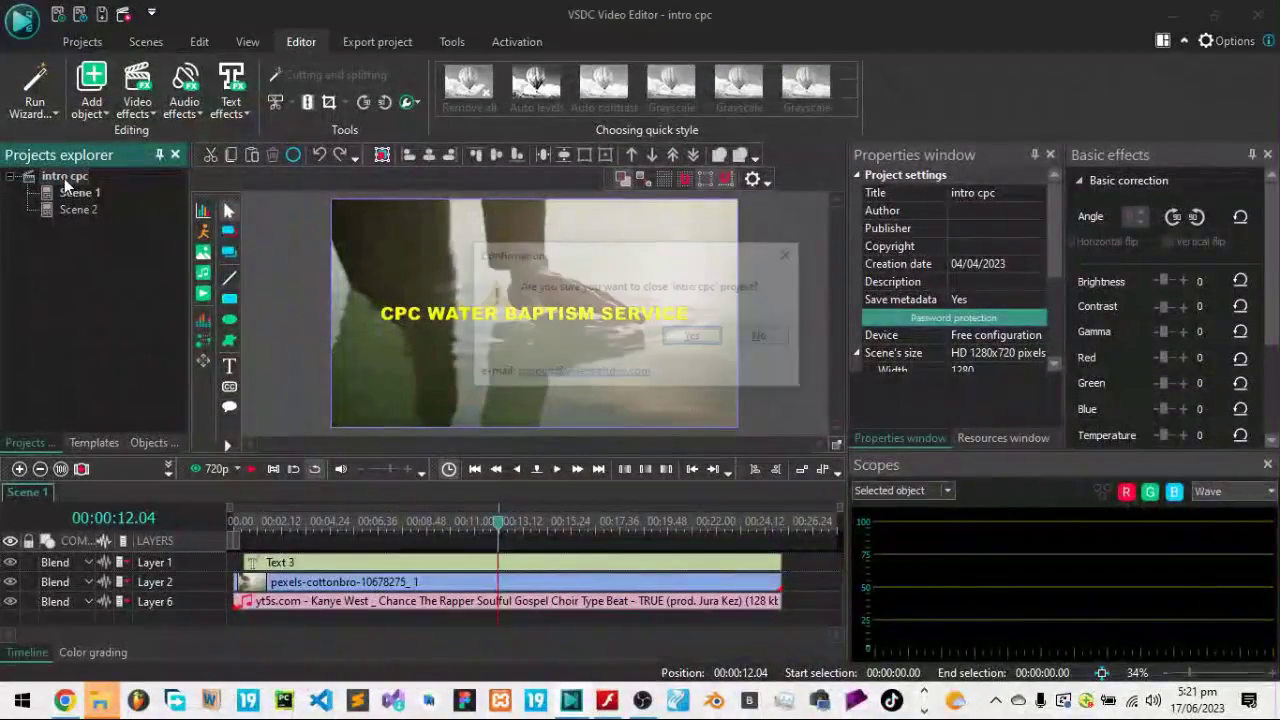
pyautogui.click(672, 340)
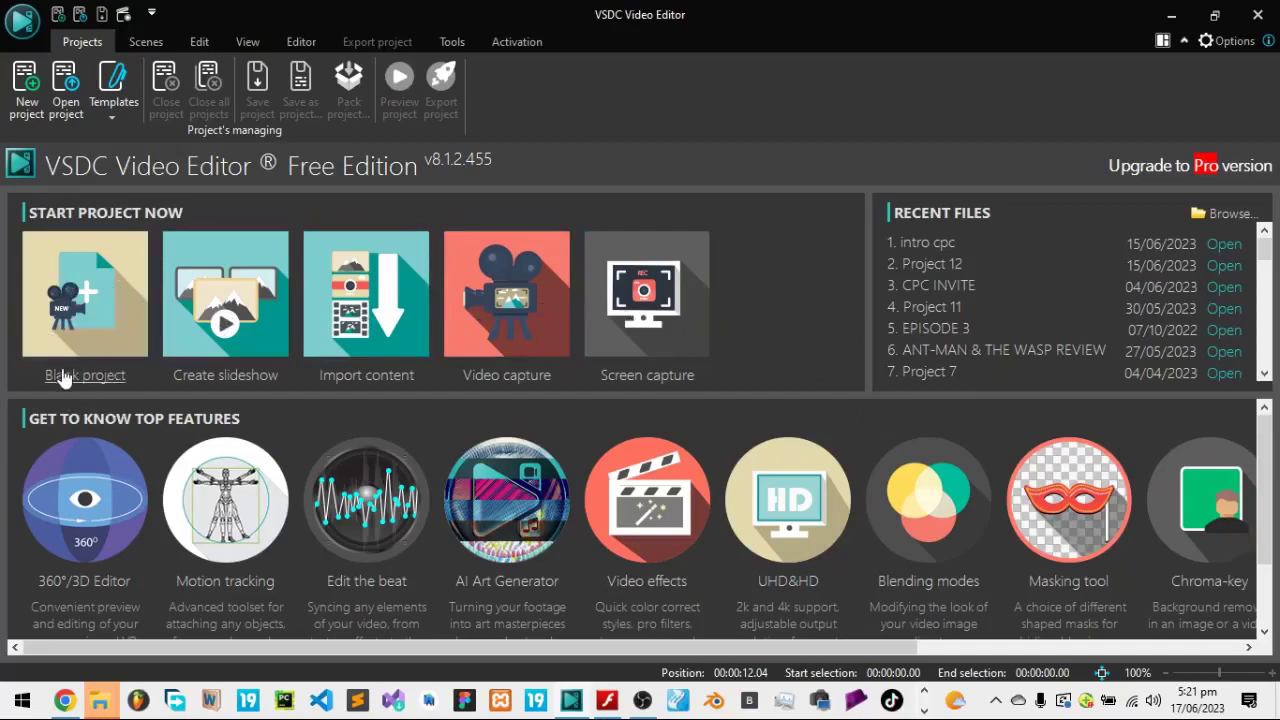
# Step: Create a blank 1280x720 project titled CPC EDIT
pyautogui.click(80, 306)
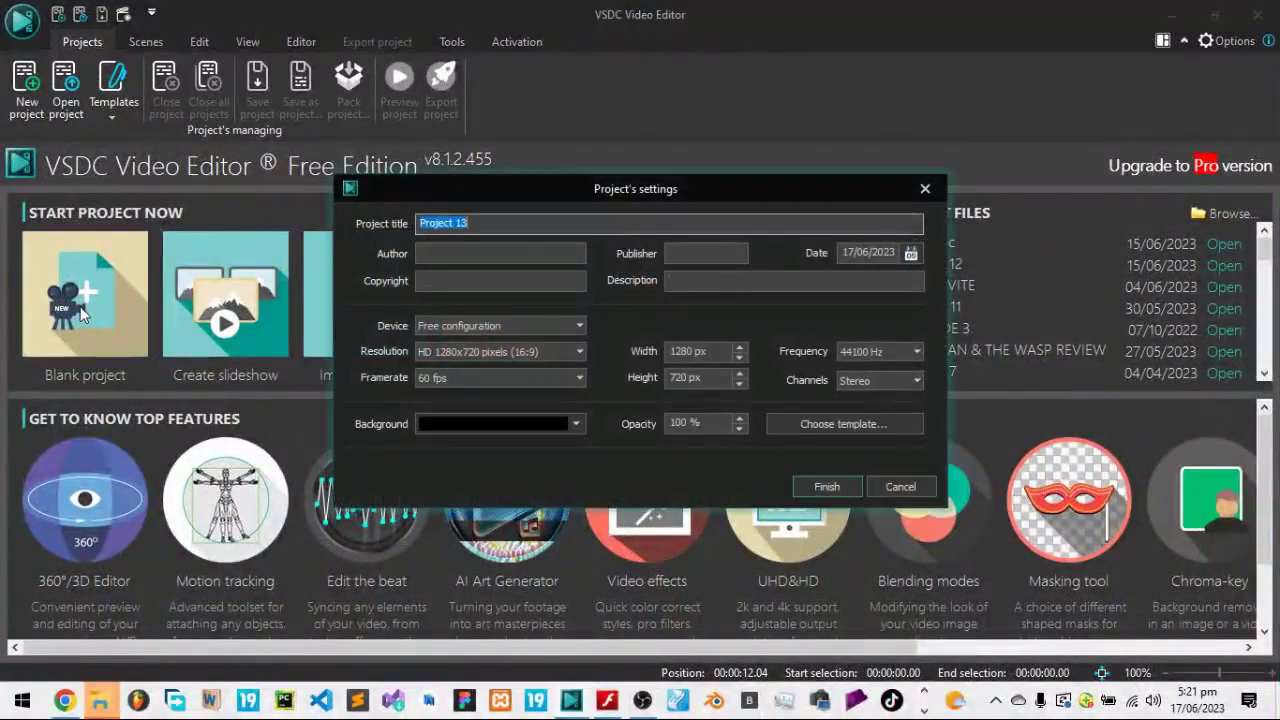
pyautogui.press('BackSpace')
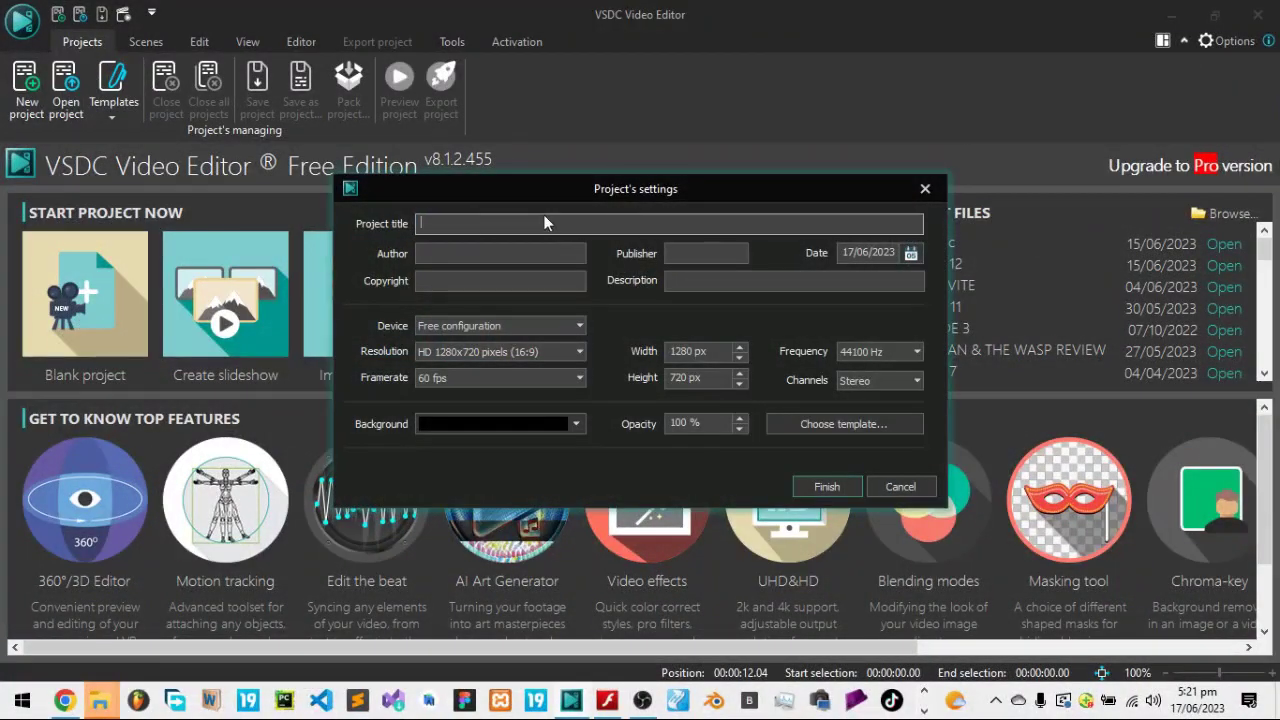
pyautogui.write('CPC EDIT')
pyautogui.press('Return')
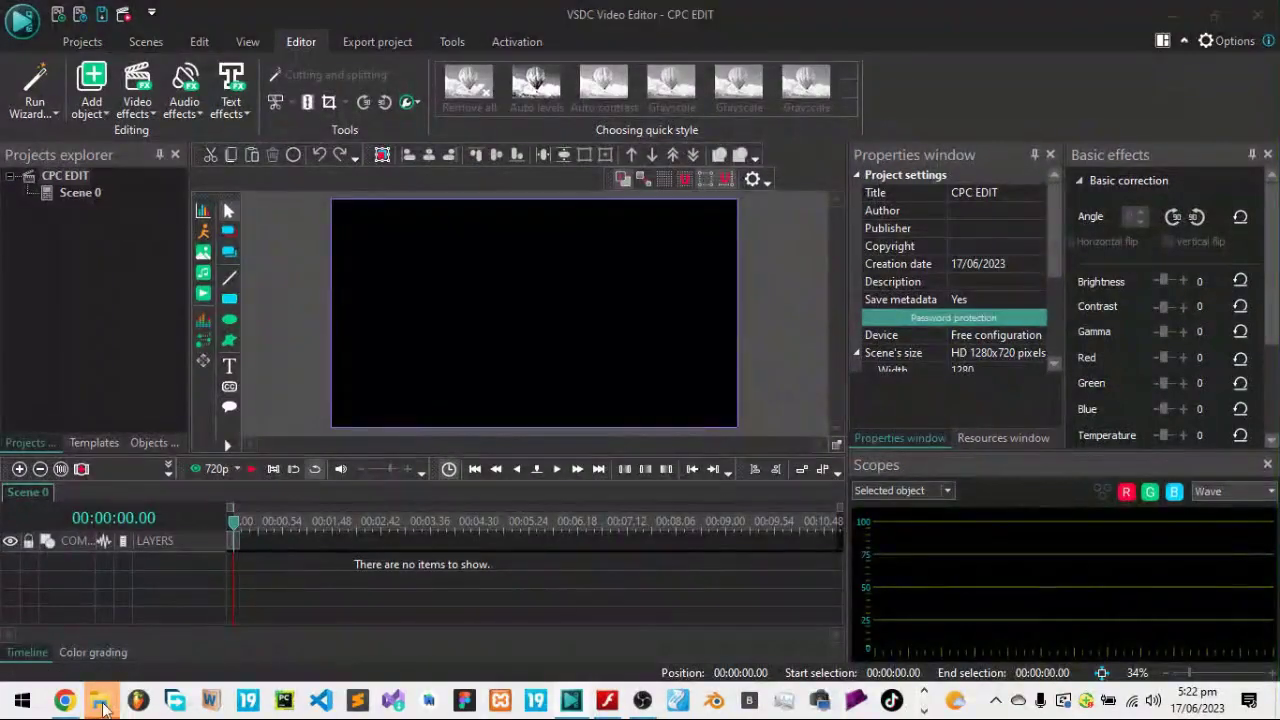
# Step: Drag the Water Baptism Service video from the Videos folder onto the VSDC timeline
pyautogui.moveTo(102, 705)
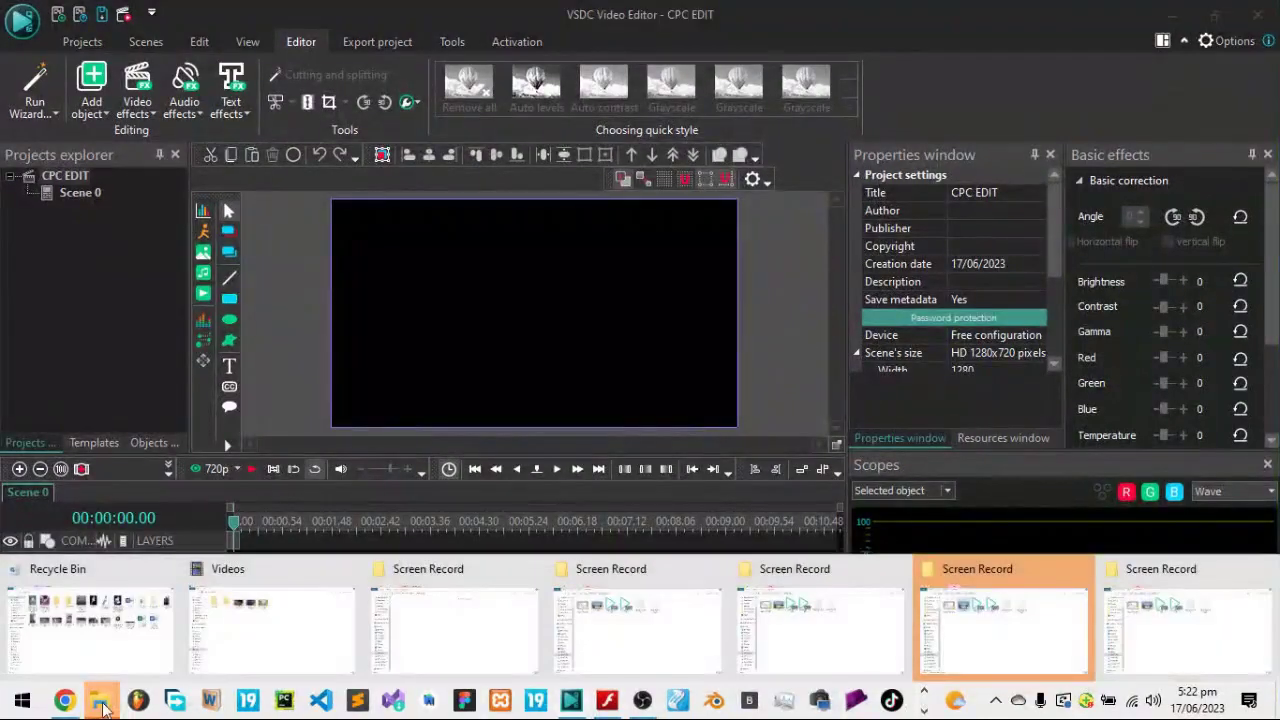
pyautogui.moveTo(252, 619)
pyautogui.click(286, 605)
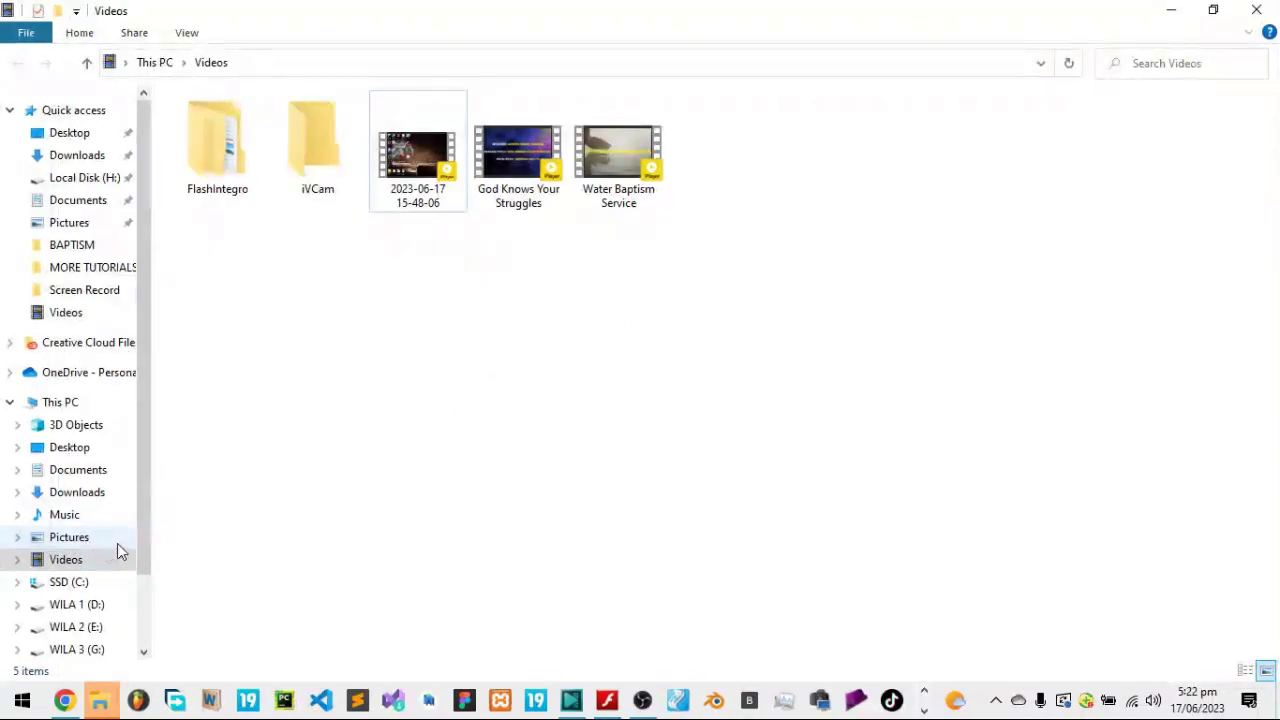
pyautogui.click(612, 171)
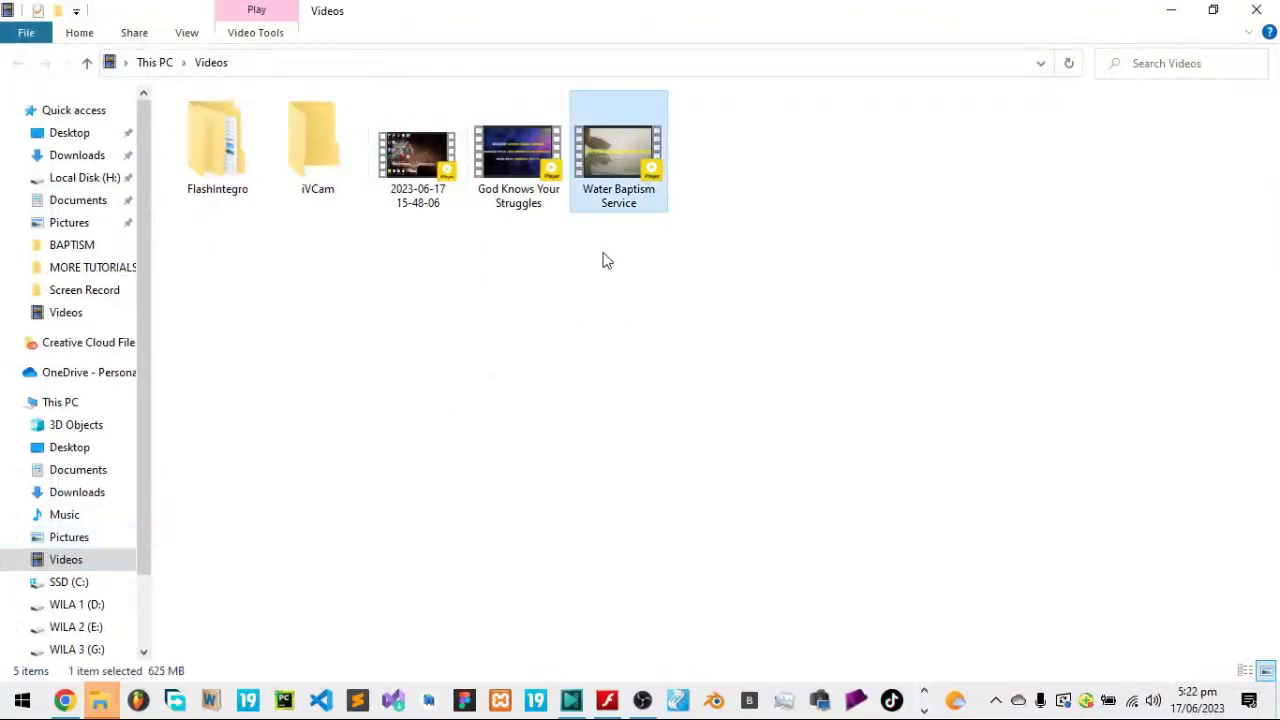
pyautogui.moveTo(620, 155); pyautogui.dragTo(502, 268)
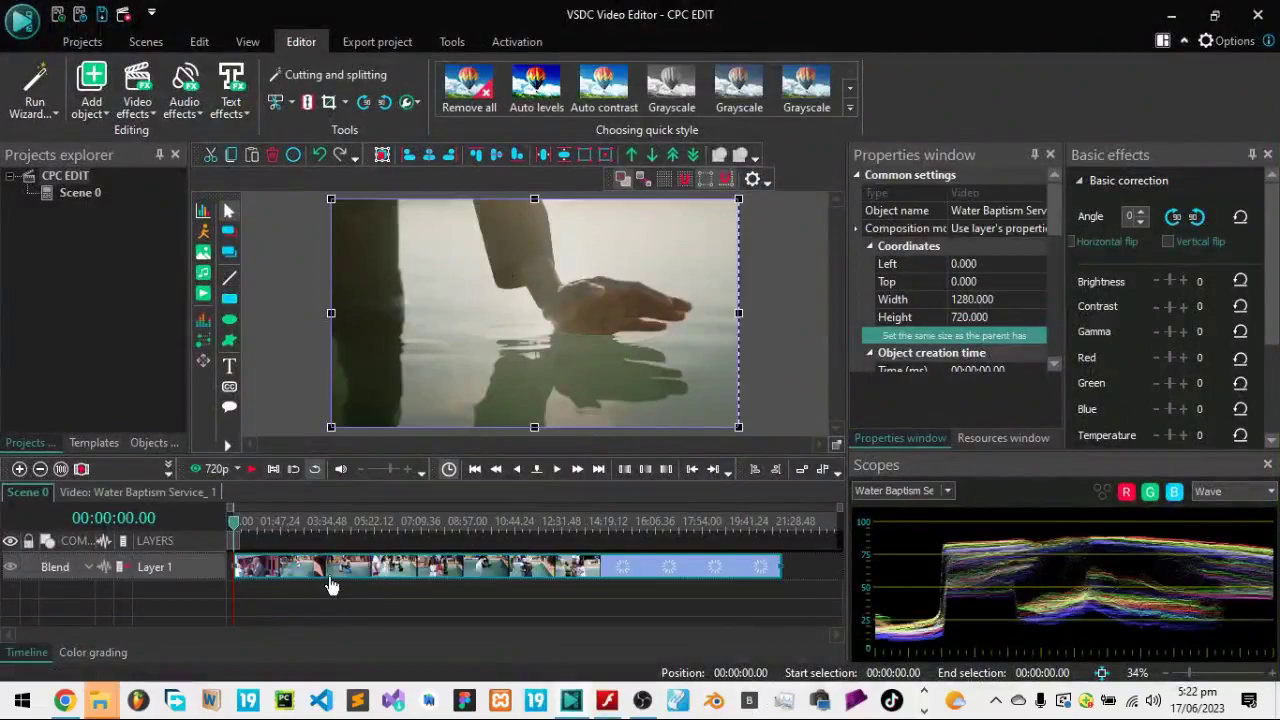
# Step: Reselect the baptism clip and scrub the footage from near the start to about 00:02:41
pyautogui.click(292, 382)
pyautogui.click(542, 313)
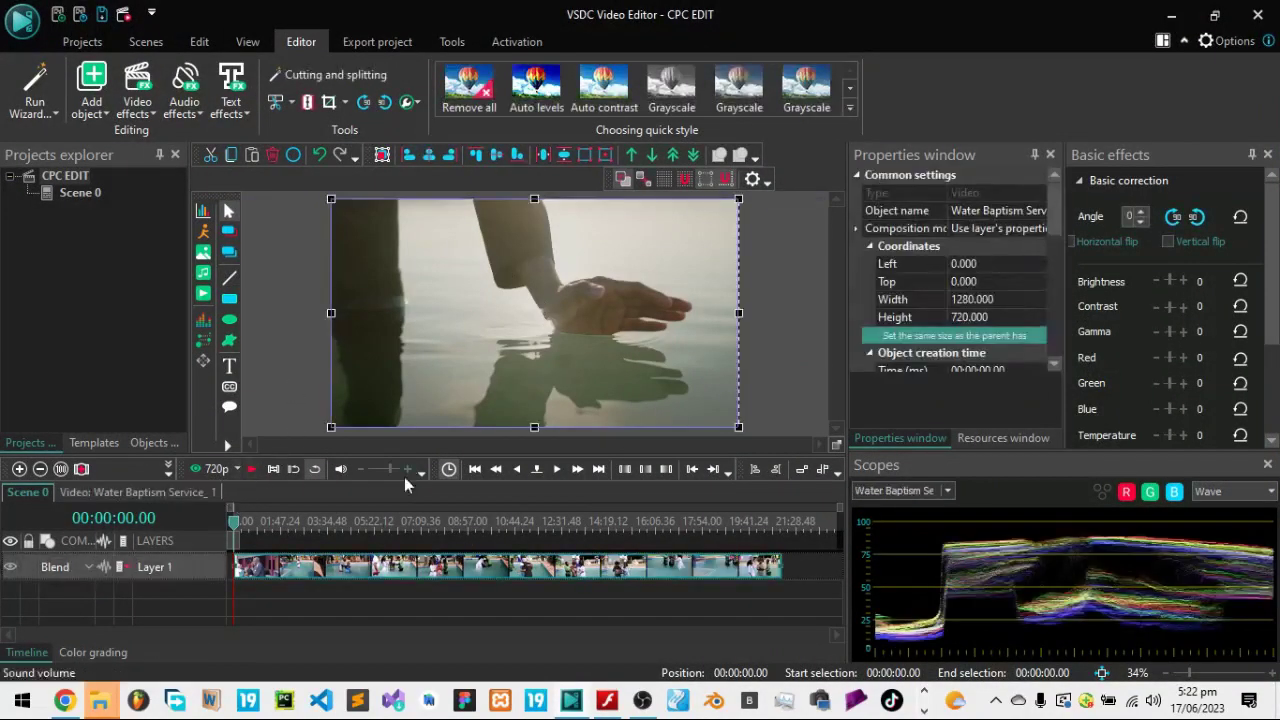
pyautogui.click(385, 521)
pyautogui.click(258, 524)
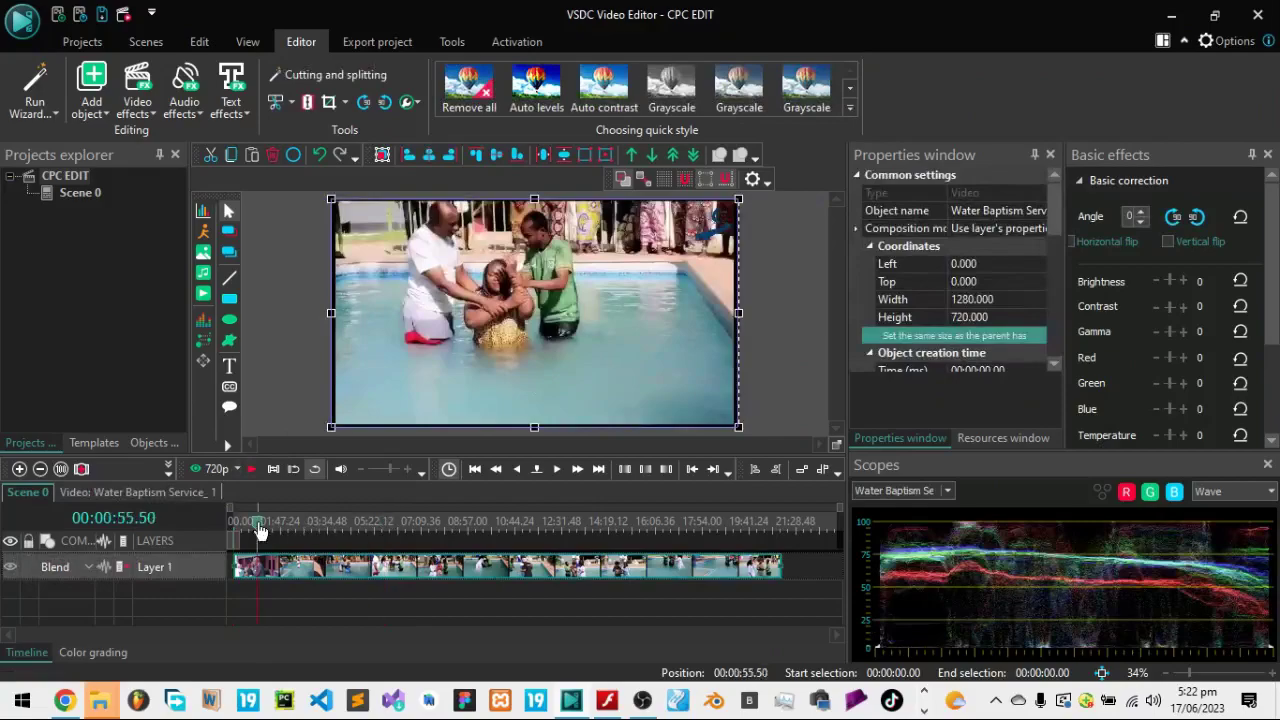
pyautogui.click(248, 524)
pyautogui.moveTo(240, 524); pyautogui.dragTo(306, 527)
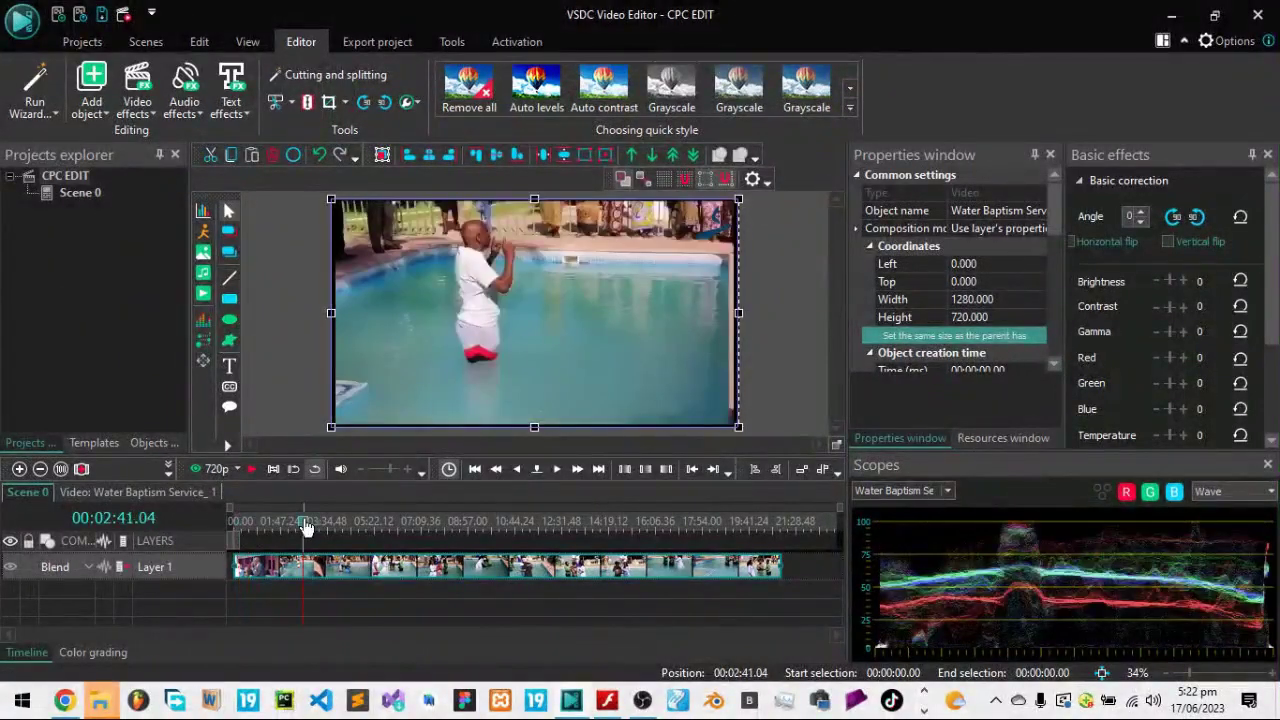
# Step: Stop the playhead on the three-person pool baptism at 00:05:17.50 and reselect the clip
pyautogui.click(372, 521)
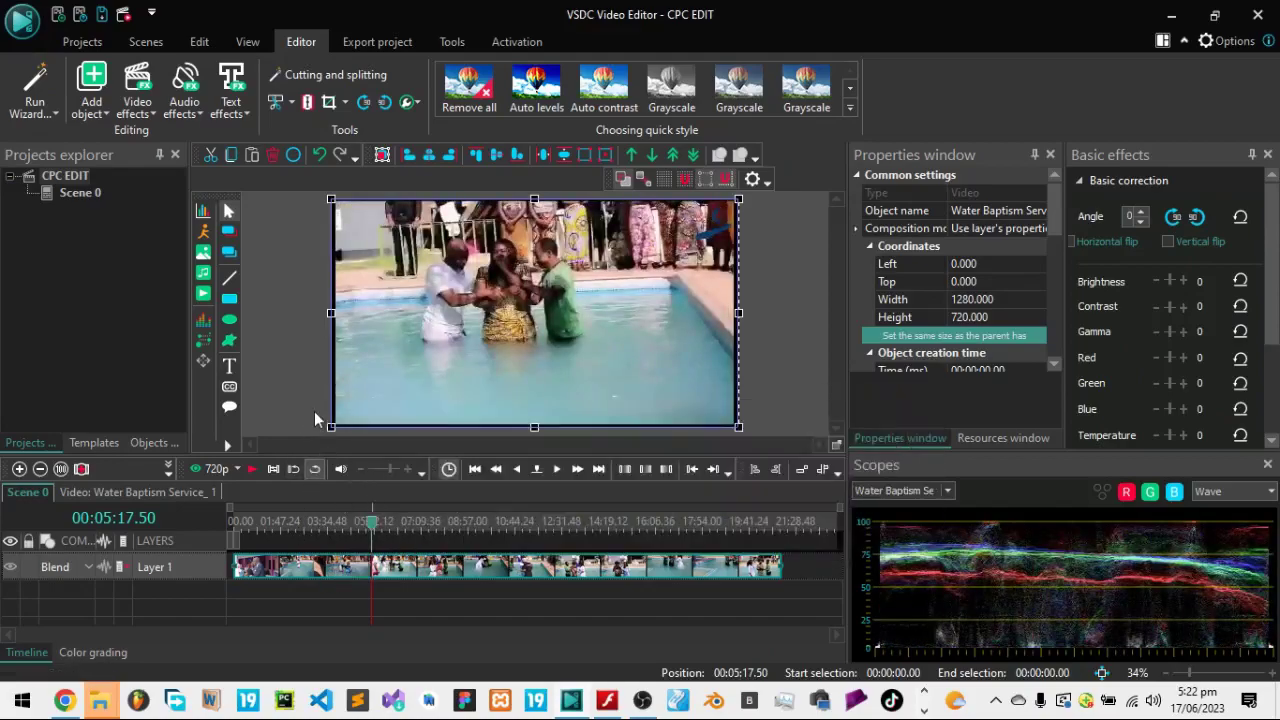
pyautogui.click(304, 578)
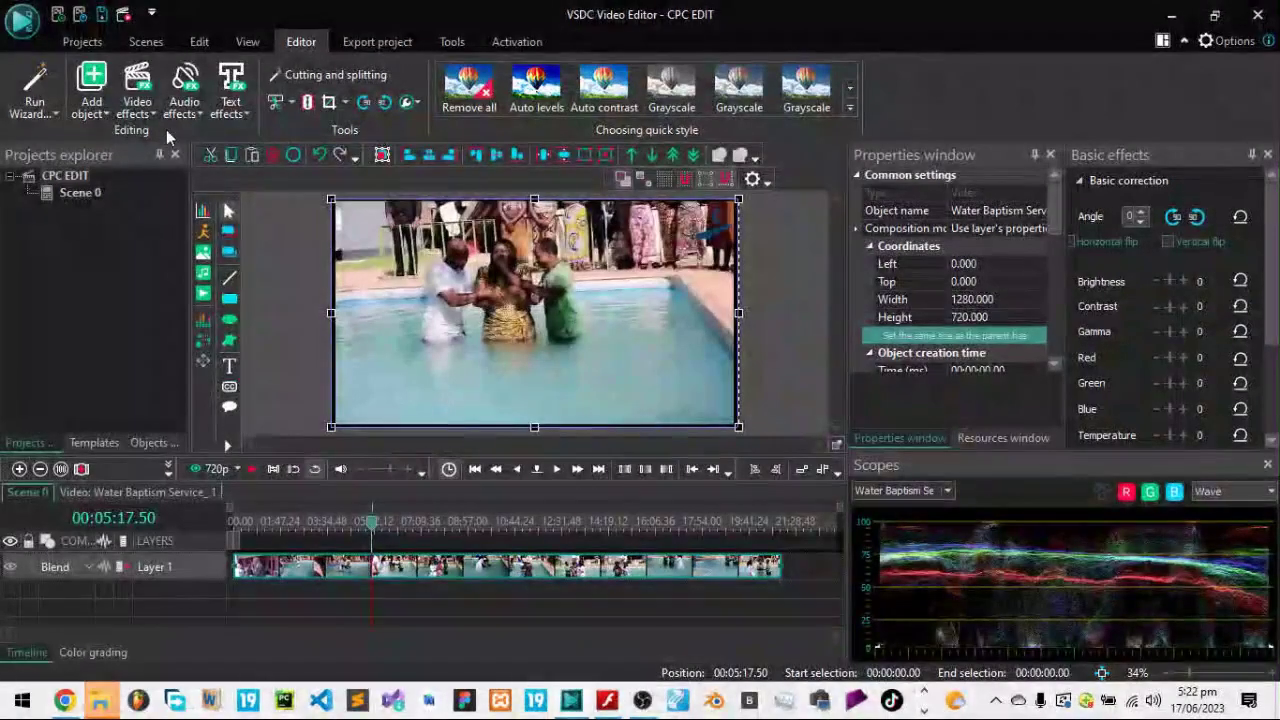
pyautogui.click(297, 211)
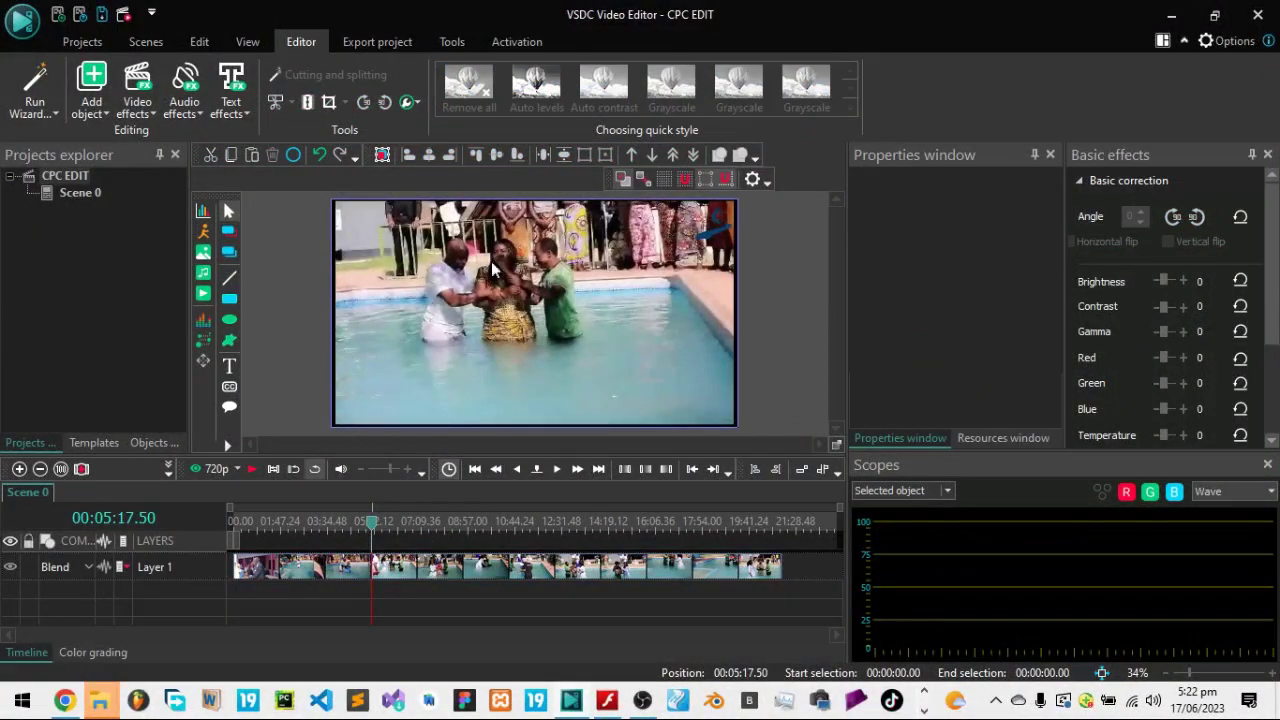
pyautogui.click(425, 306)
pyautogui.click(489, 590)
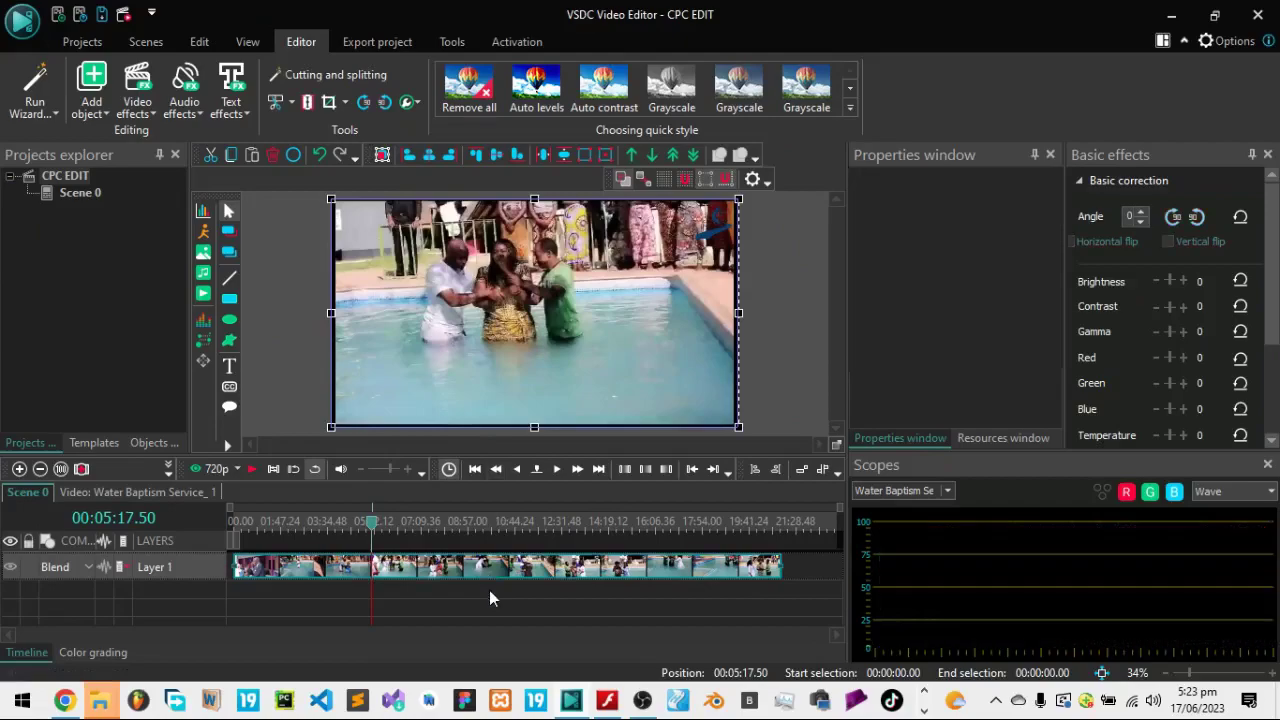
# Step: Split the baptism clip at the playhead and move the second part earlier on the timeline
pyautogui.click(485, 572)
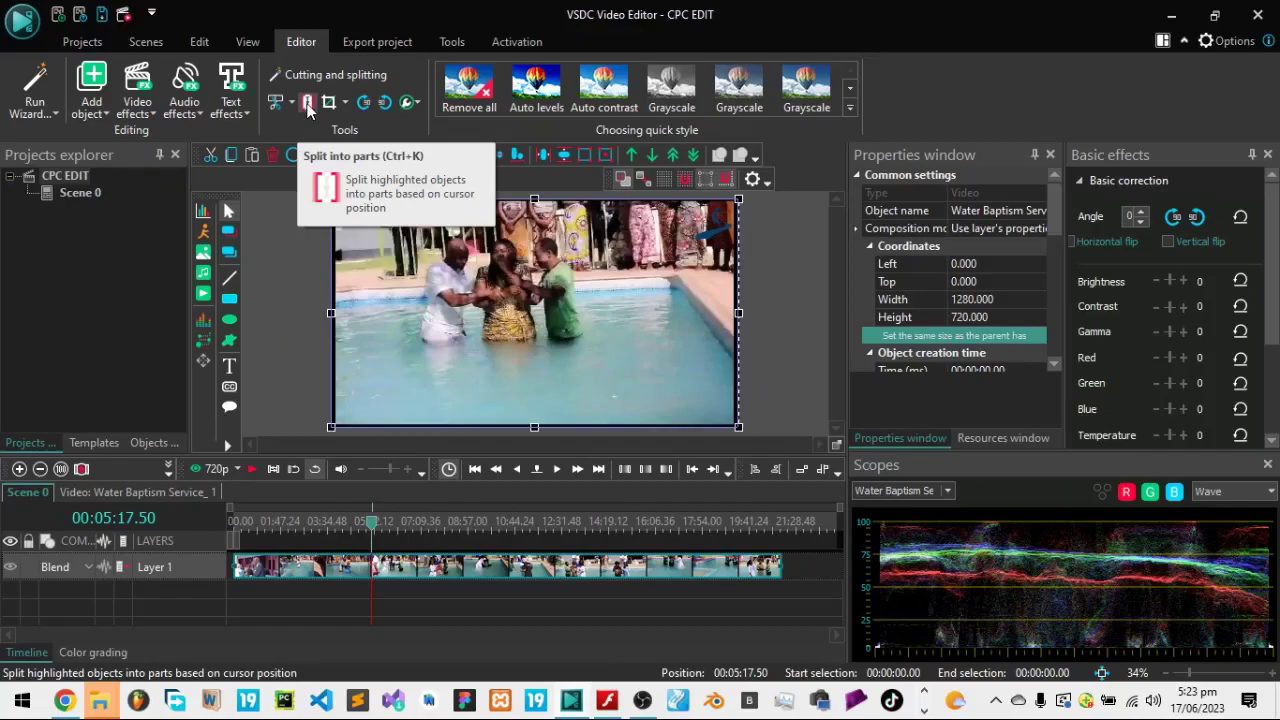
pyautogui.moveTo(379, 530); pyautogui.dragTo(393, 556)
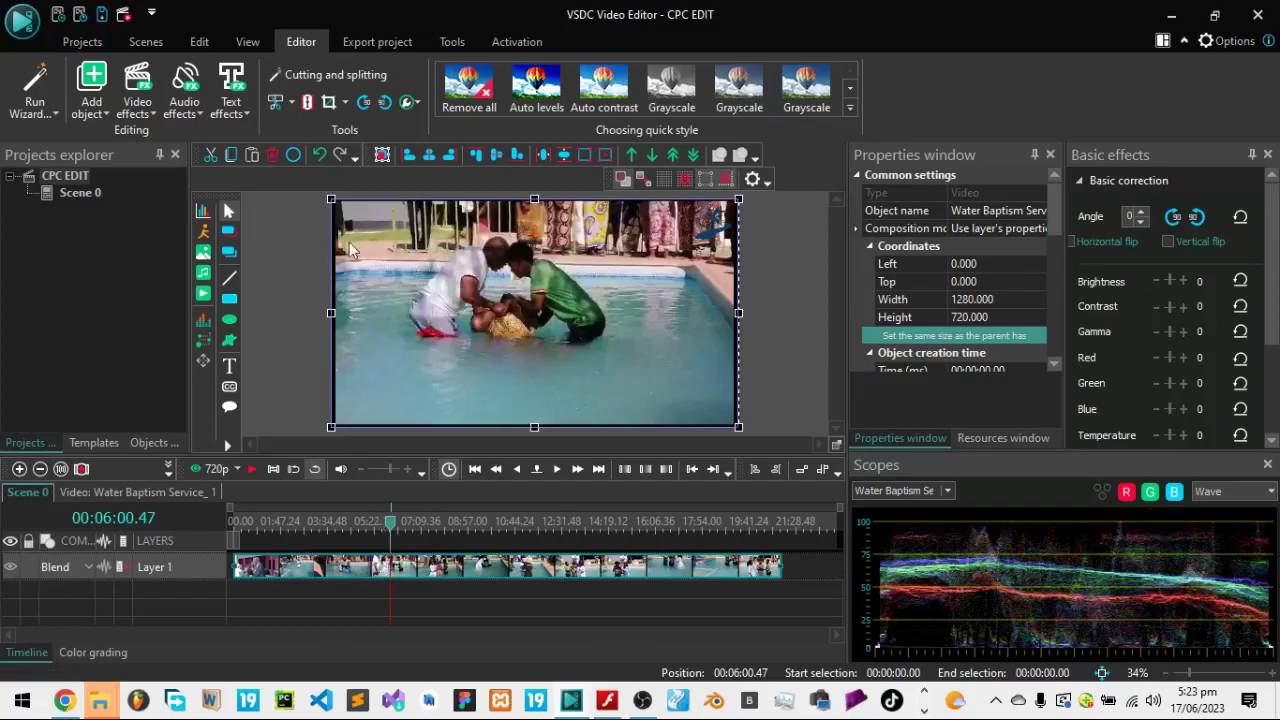
pyautogui.click(305, 112)
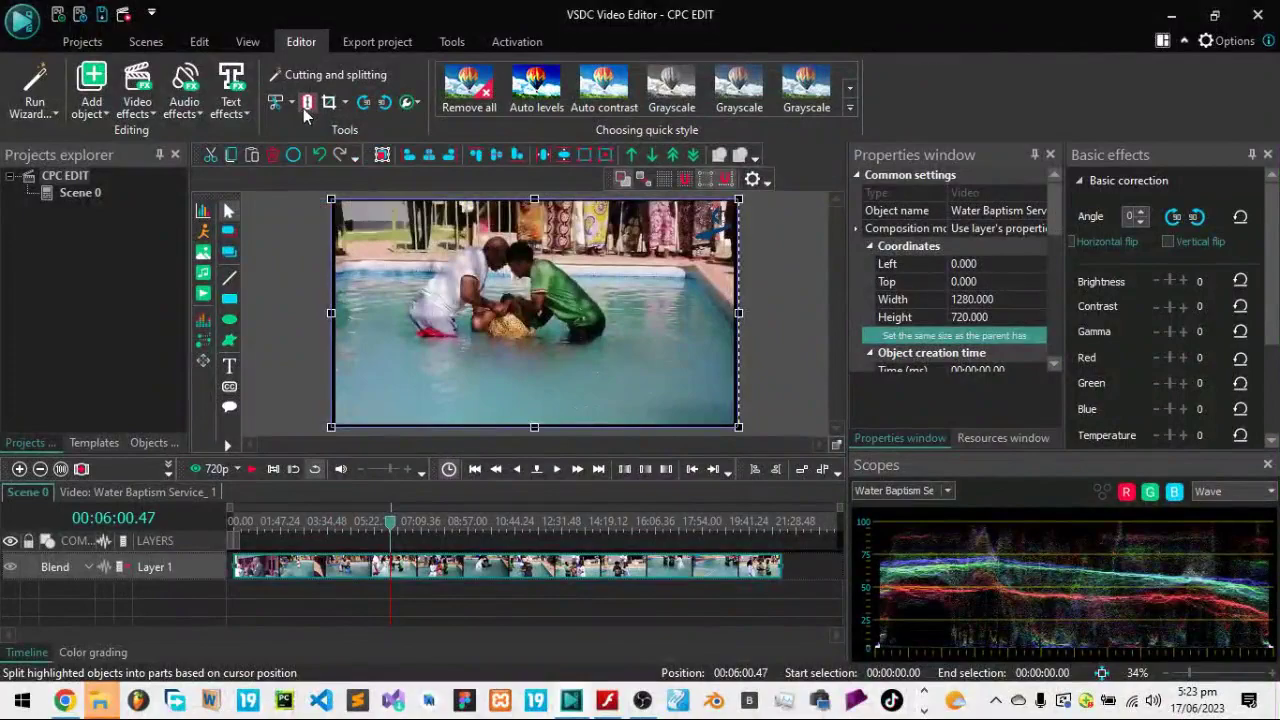
pyautogui.moveTo(437, 582)
pyautogui.mouseDown()
pyautogui.moveTo(437, 598)
pyautogui.moveTo(351, 608)
pyautogui.moveTo(440, 566)
pyautogui.mouseUp()
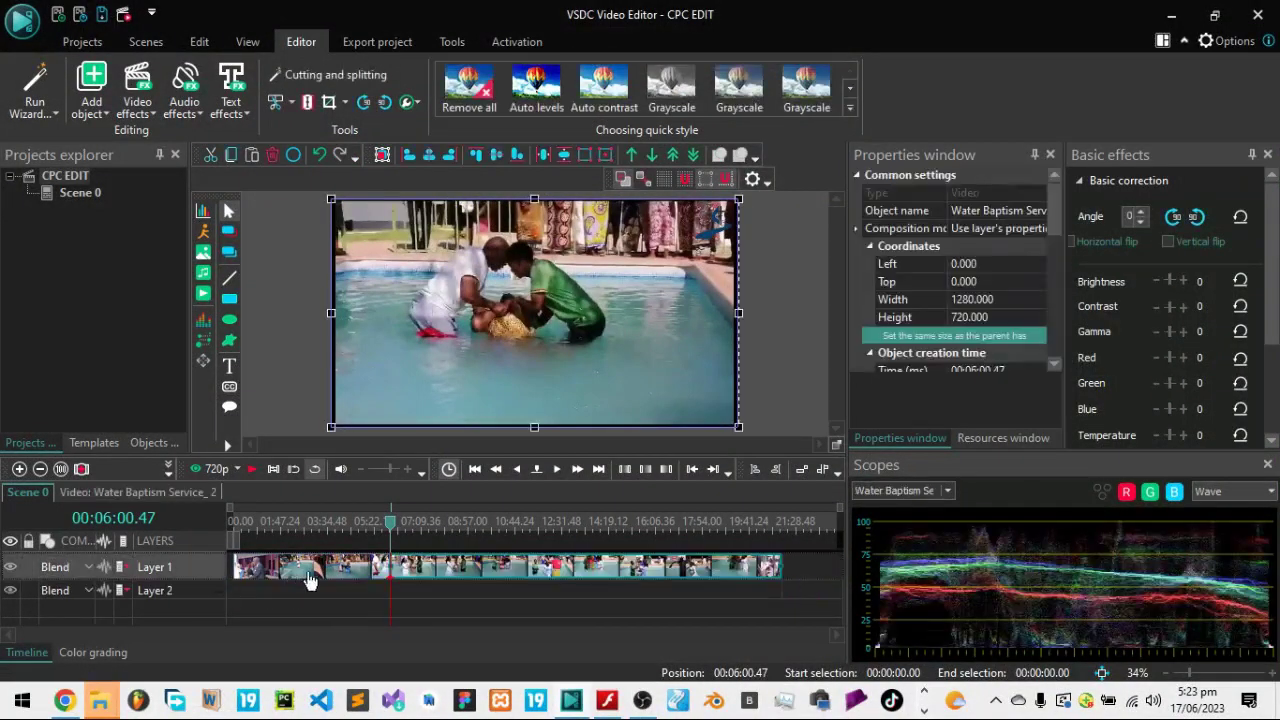
# Step: Park the playhead at 00:03:47.38 and select the clip on Layer 1
pyautogui.click(288, 308)
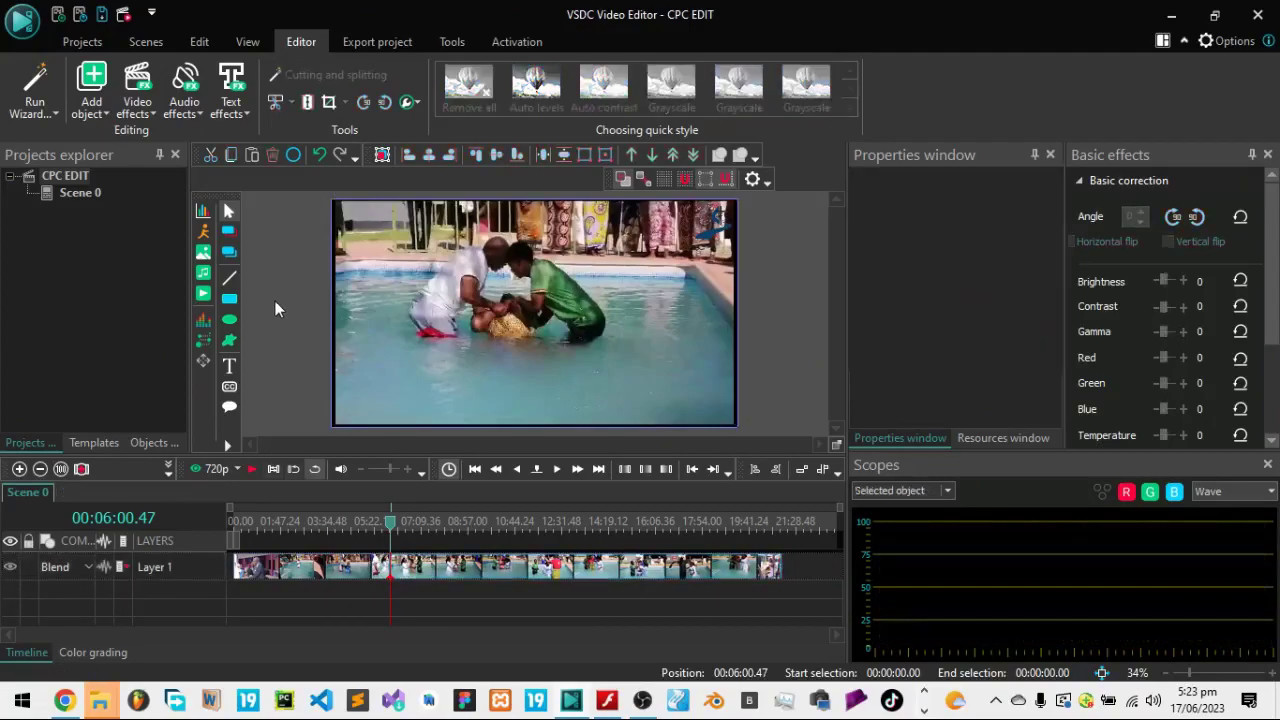
pyautogui.click(458, 524)
pyautogui.click(334, 522)
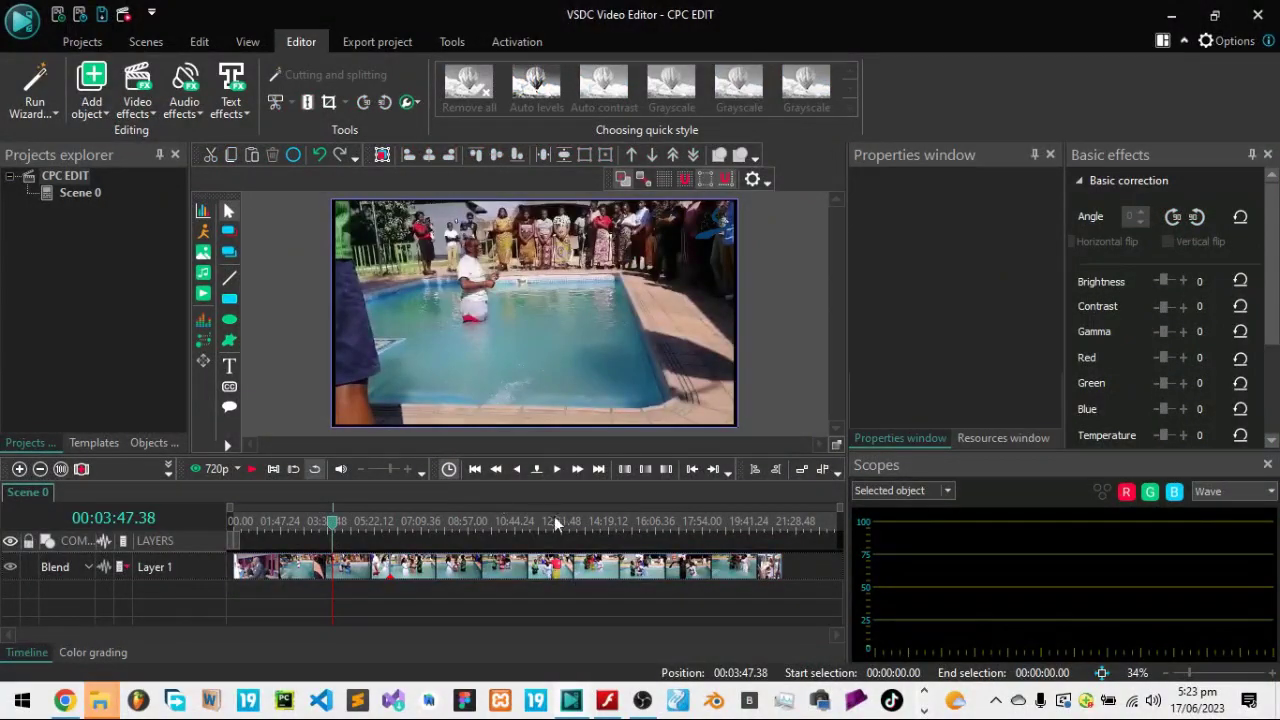
pyautogui.click(291, 568)
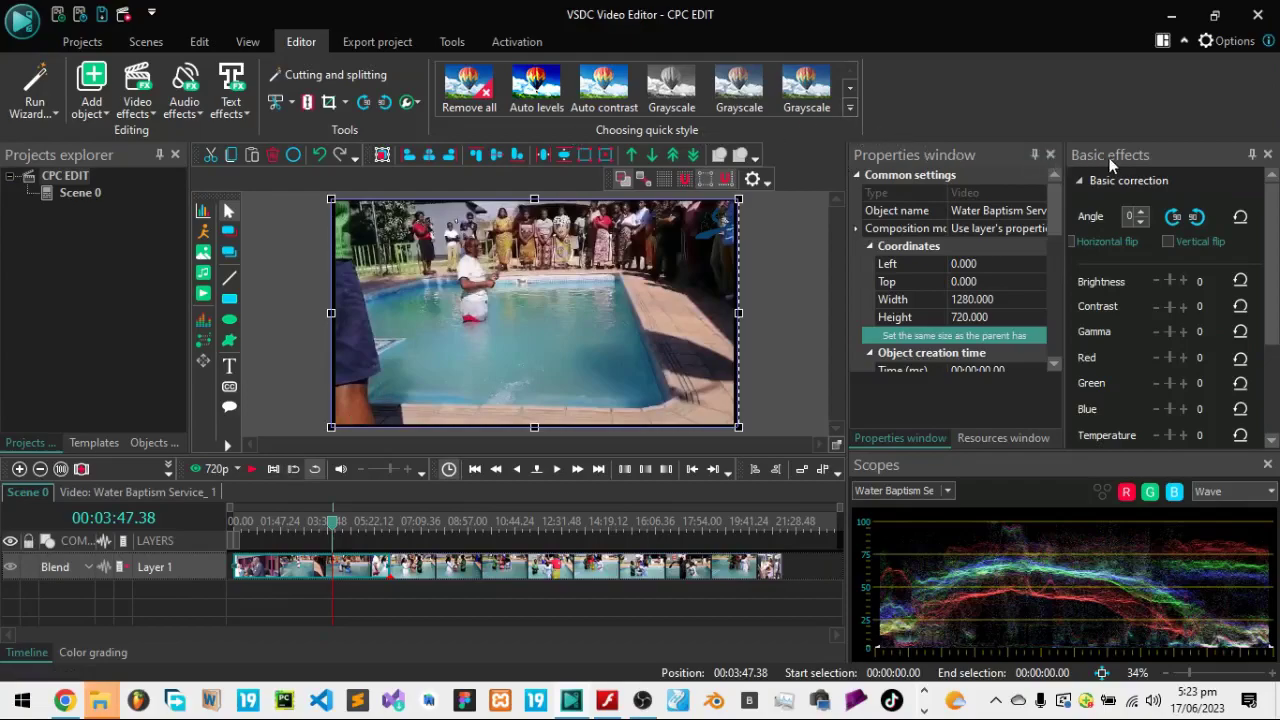
# Step: Dock Basic effects as a tab beside Properties and Resources, widen the panel, and reselect the video
pyautogui.moveTo(1167, 156); pyautogui.dragTo(1126, 138)
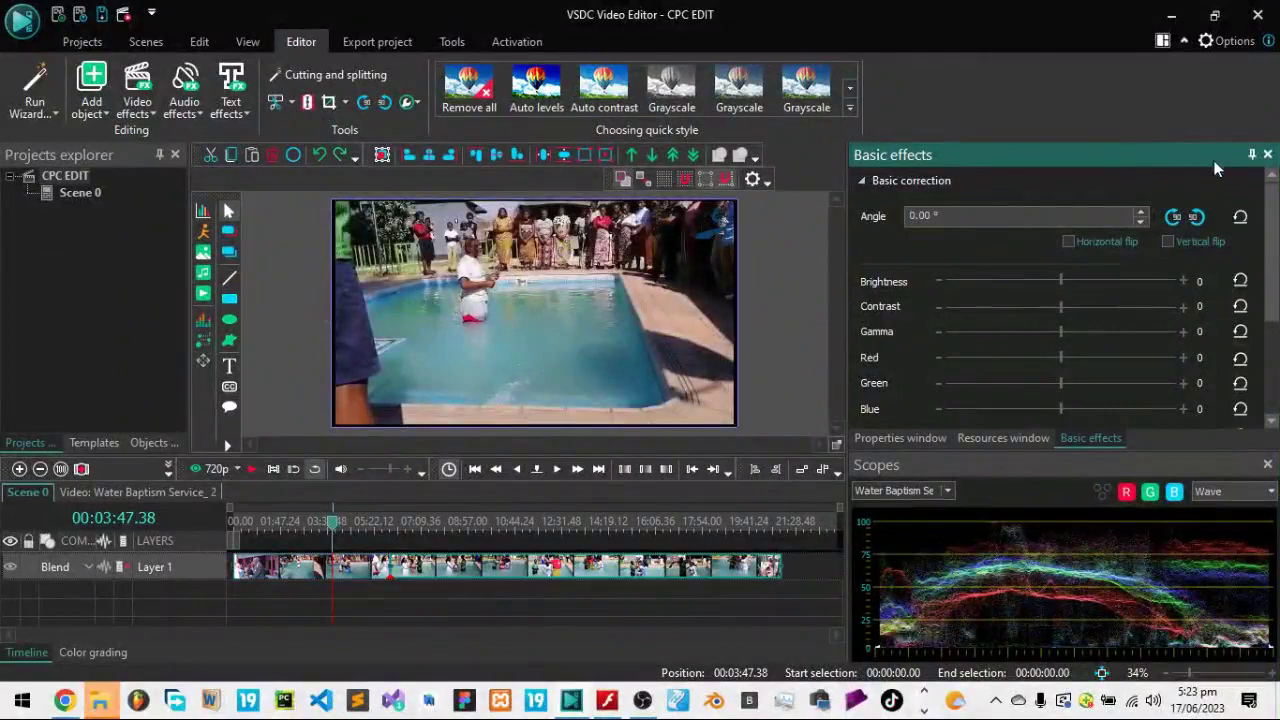
pyautogui.moveTo(848, 293); pyautogui.dragTo(944, 294)
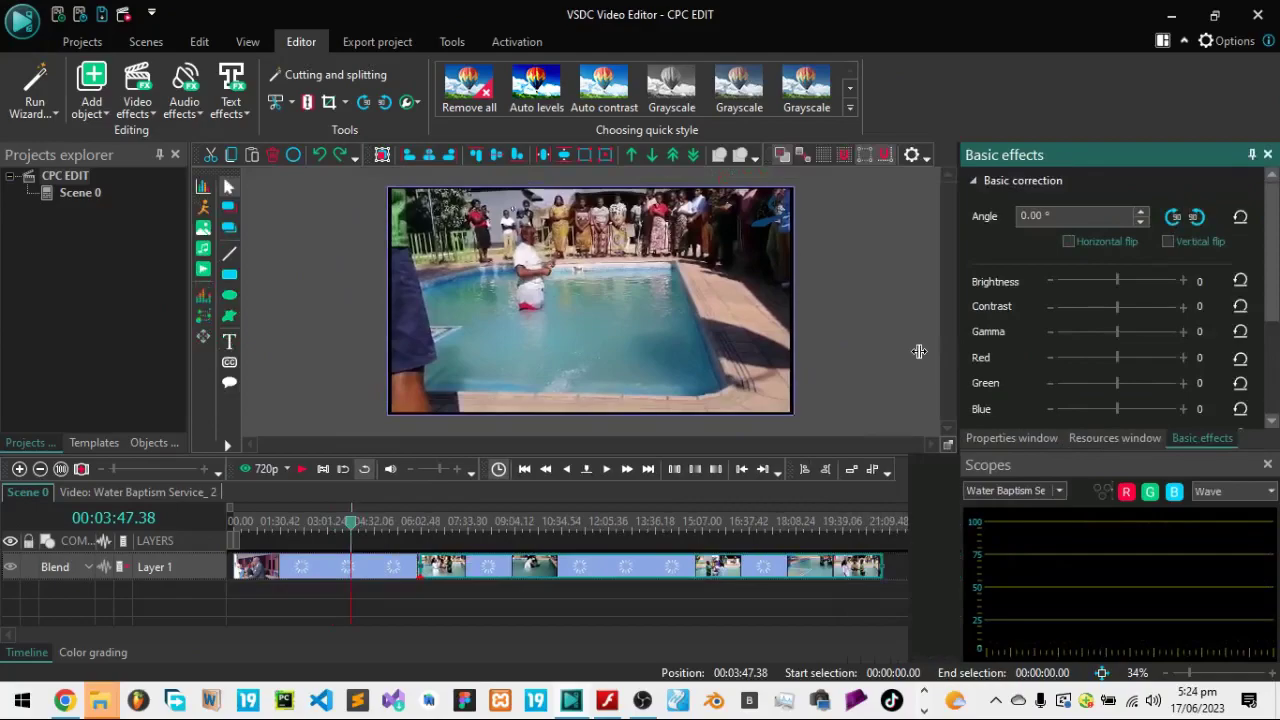
pyautogui.click(966, 438)
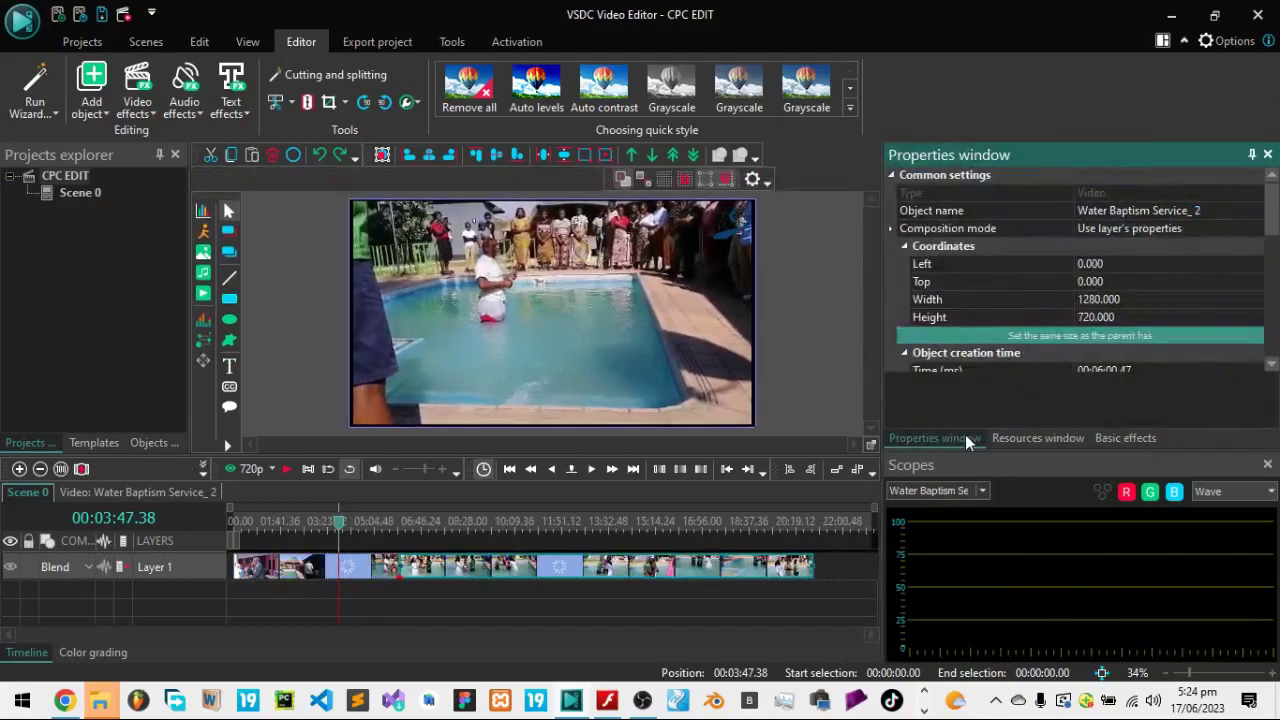
pyautogui.click(1038, 438)
pyautogui.click(1107, 440)
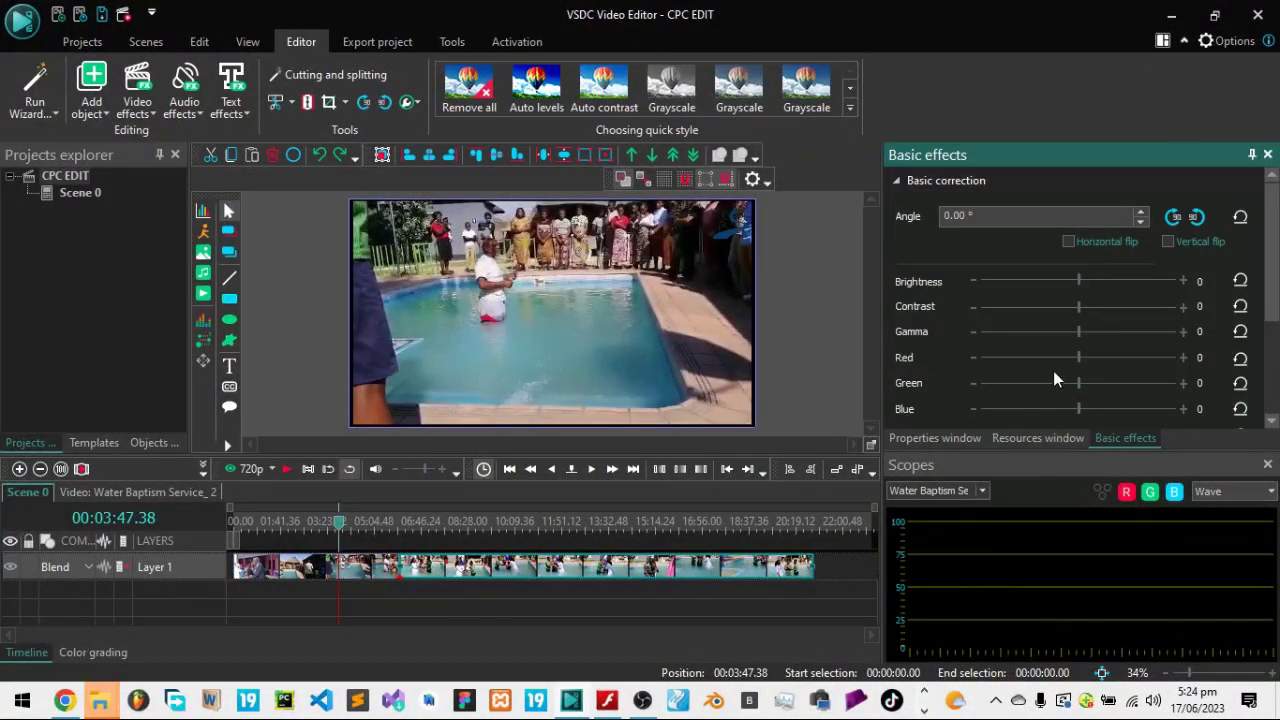
pyautogui.click(547, 309)
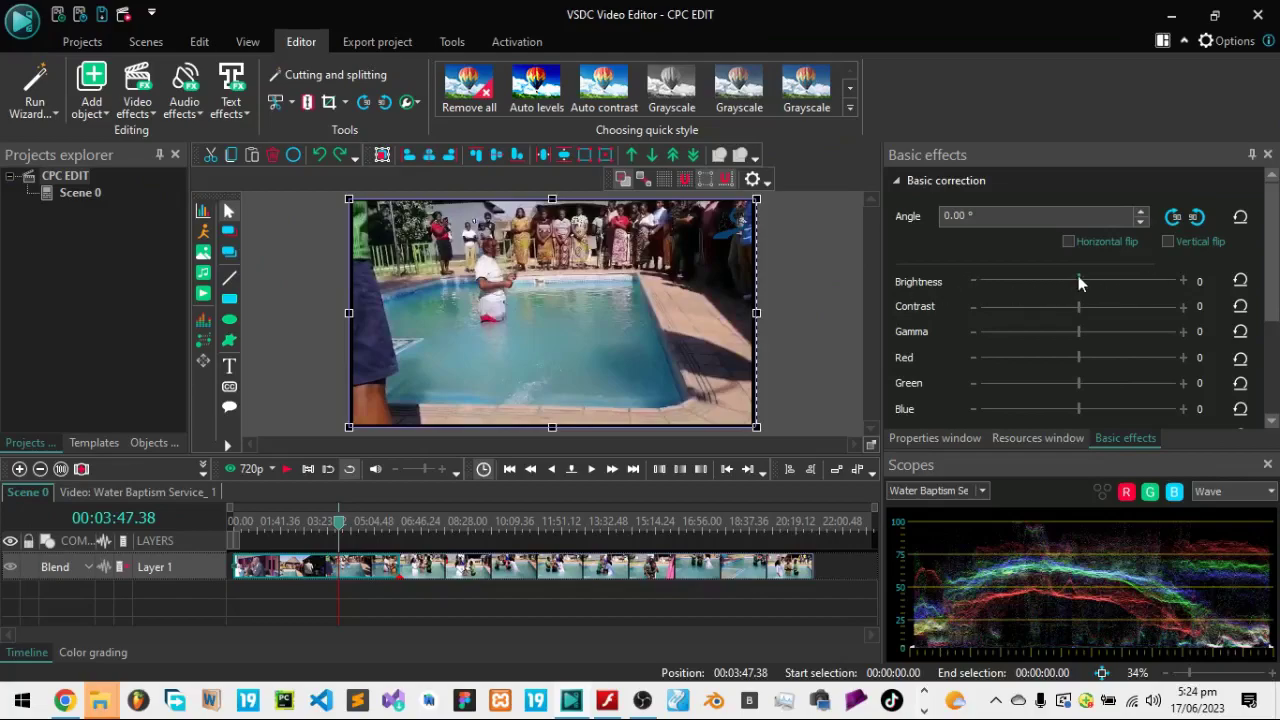
# Step: Set Brightness 9, Contrast -6, Red 250 and Saturation 863 in Basic effects for a red tint
pyautogui.moveTo(1079, 282); pyautogui.dragTo(1172, 360)
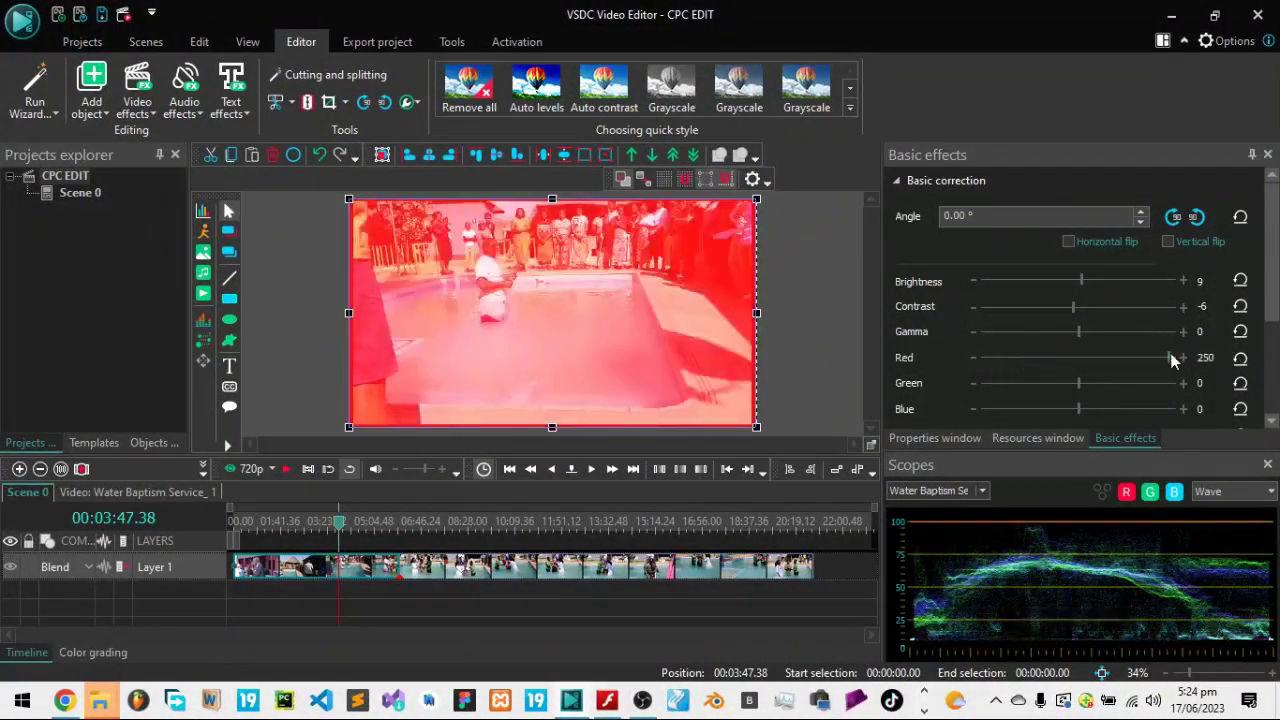
pyautogui.scroll(-5, 1020, 414)
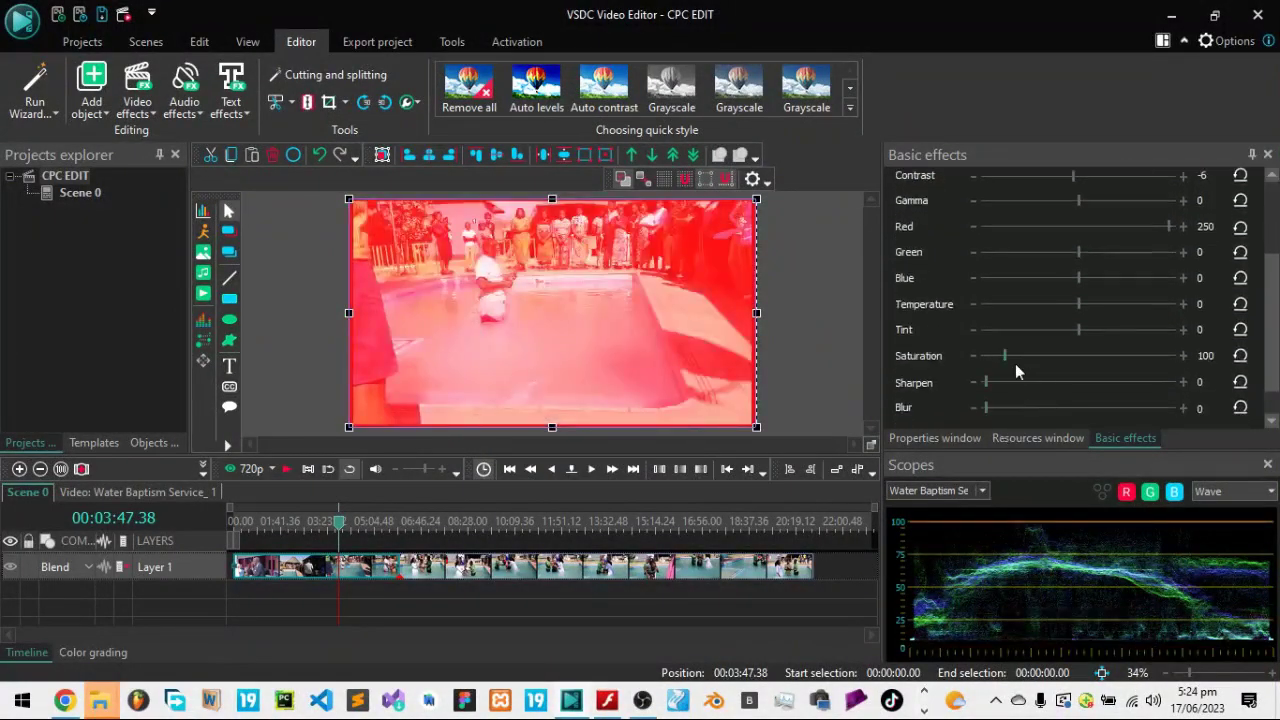
pyautogui.moveTo(1003, 355); pyautogui.dragTo(1147, 373)
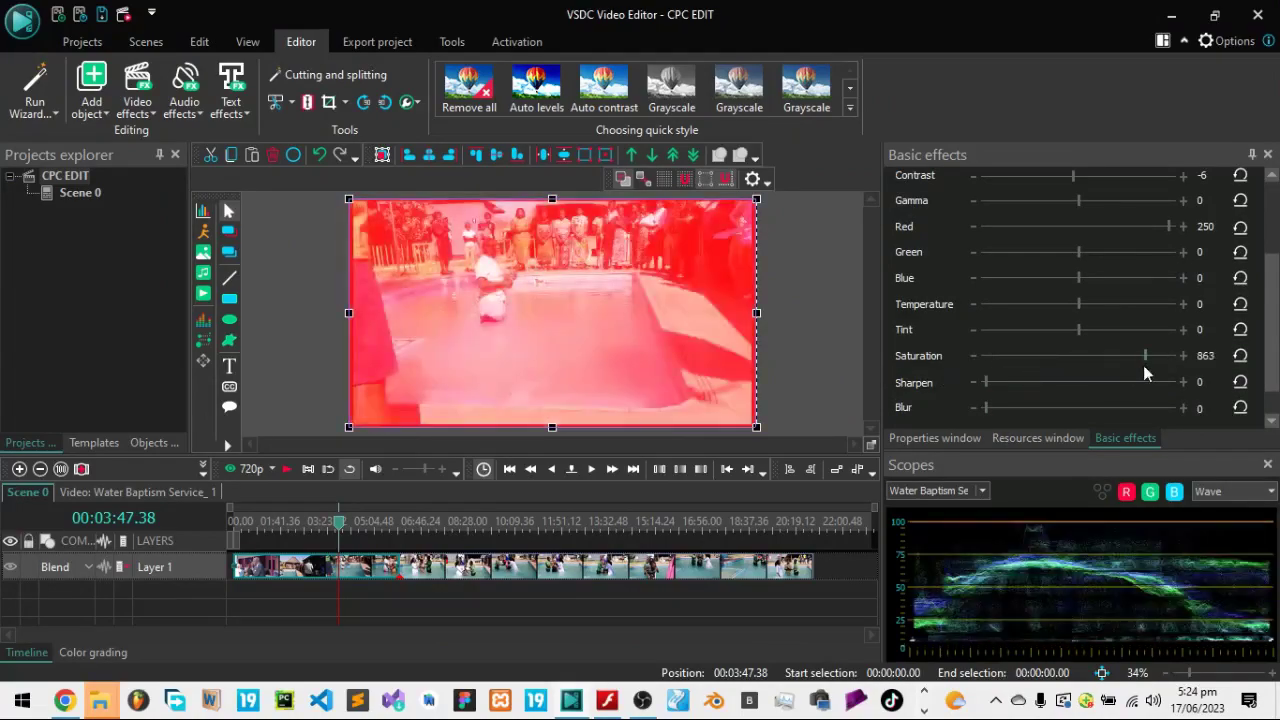
pyautogui.moveTo(989, 384); pyautogui.dragTo(1186, 386)
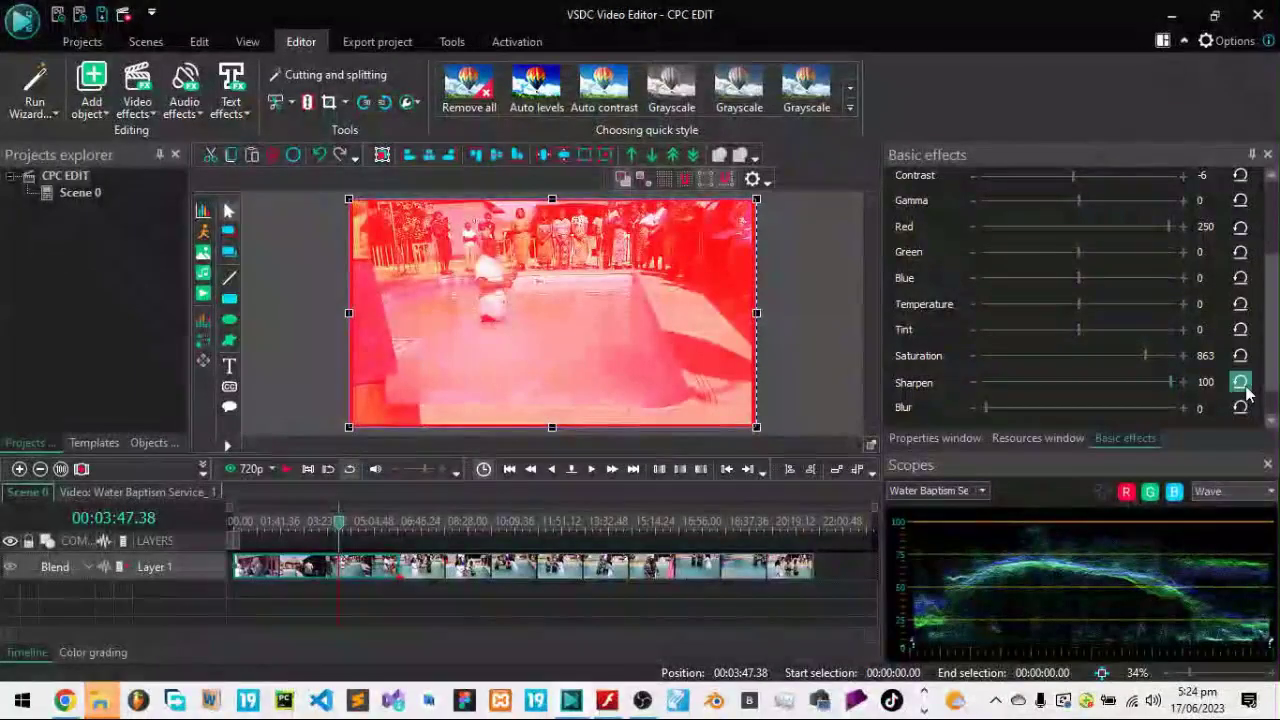
pyautogui.scroll(-1, 1050, 420)
pyautogui.moveTo(986, 381); pyautogui.dragTo(894, 367)
pyautogui.scroll(1, 968, 388)
pyautogui.scroll(4, 970, 387)
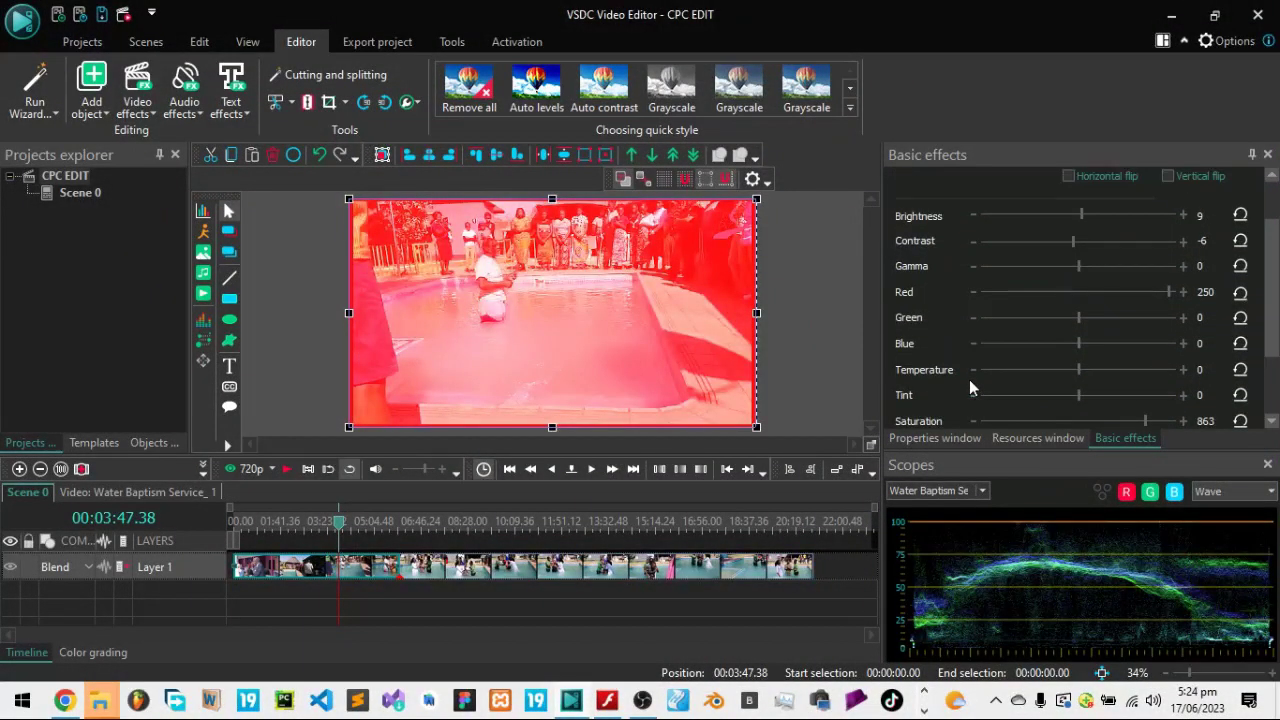
# Step: Show the clip's Properties list and scroll through its settings
pyautogui.click(940, 440)
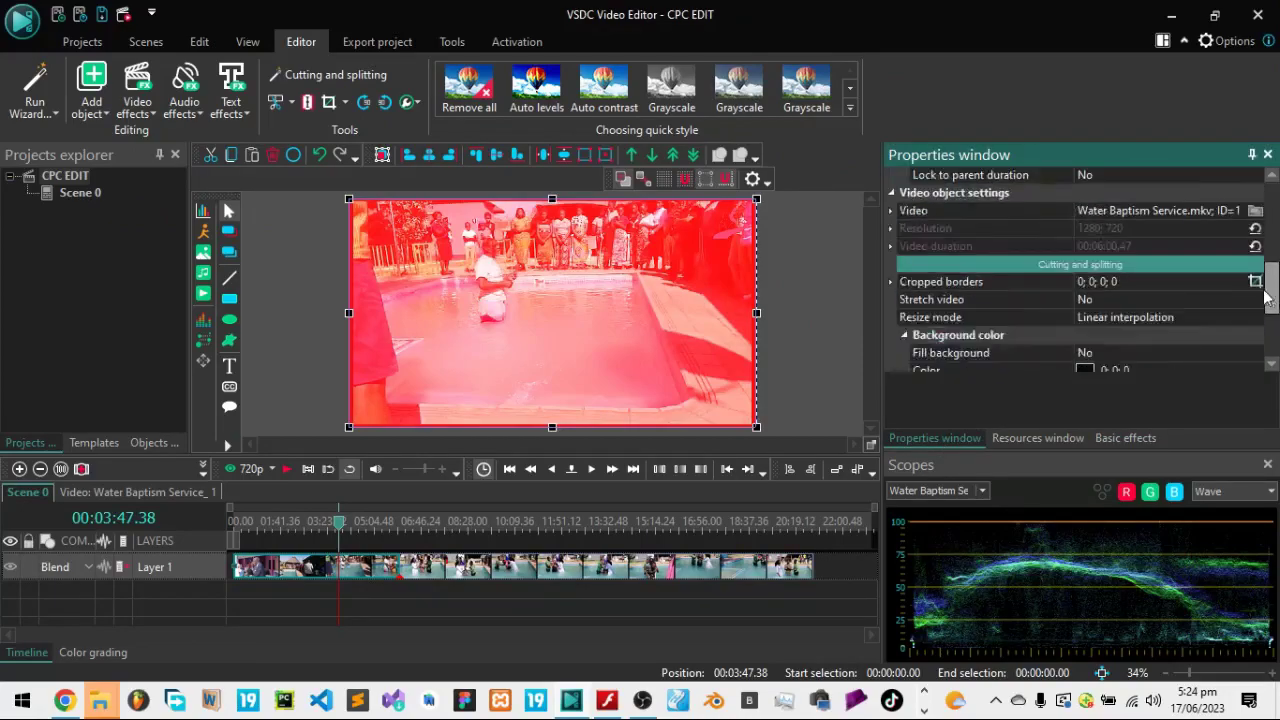
pyautogui.moveTo(1268, 295); pyautogui.dragTo(1254, 195)
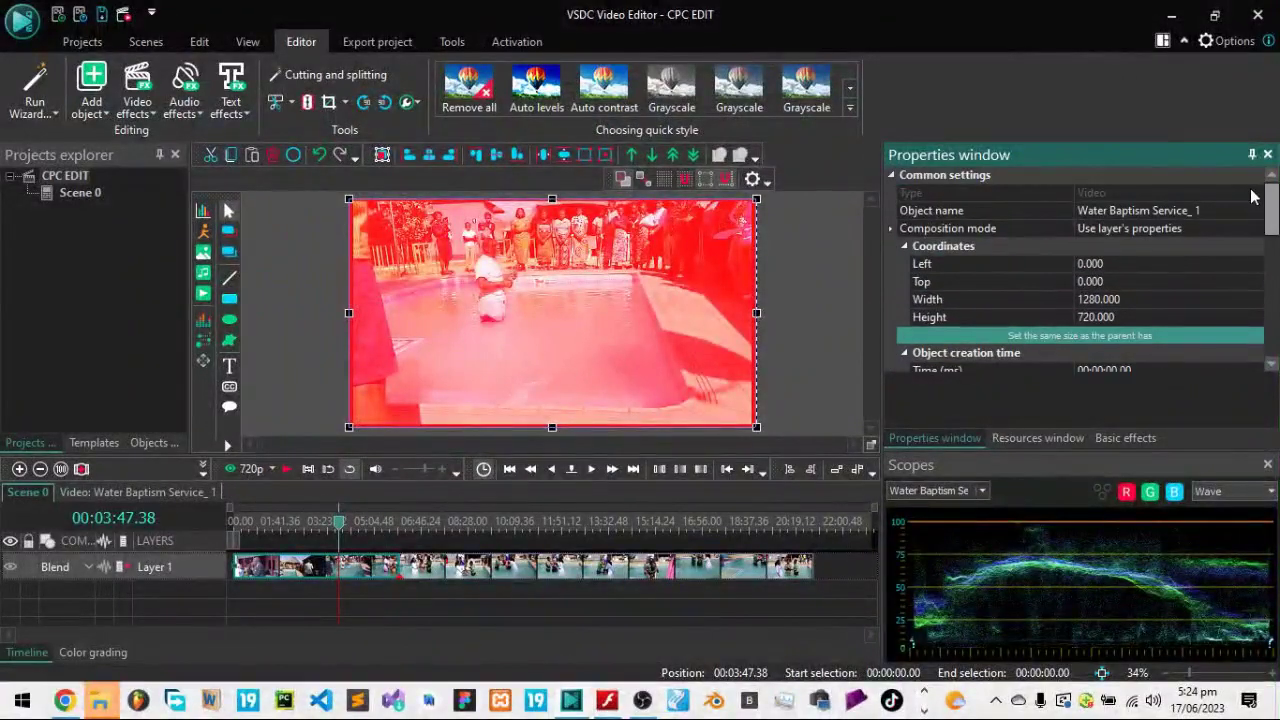
pyautogui.scroll(-10, 1212, 300)
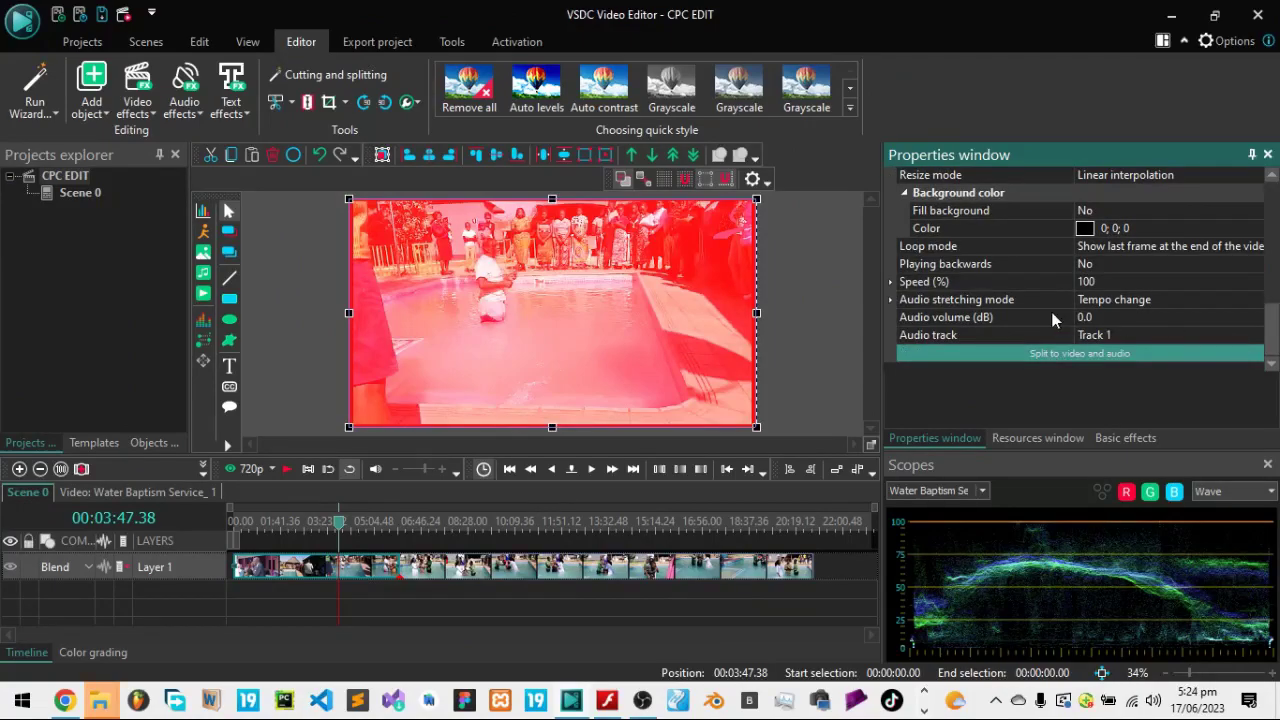
# Step: Play the edit, stop with the playhead at 00:02:34.20, and select the clip for its properties
pyautogui.click(702, 367)
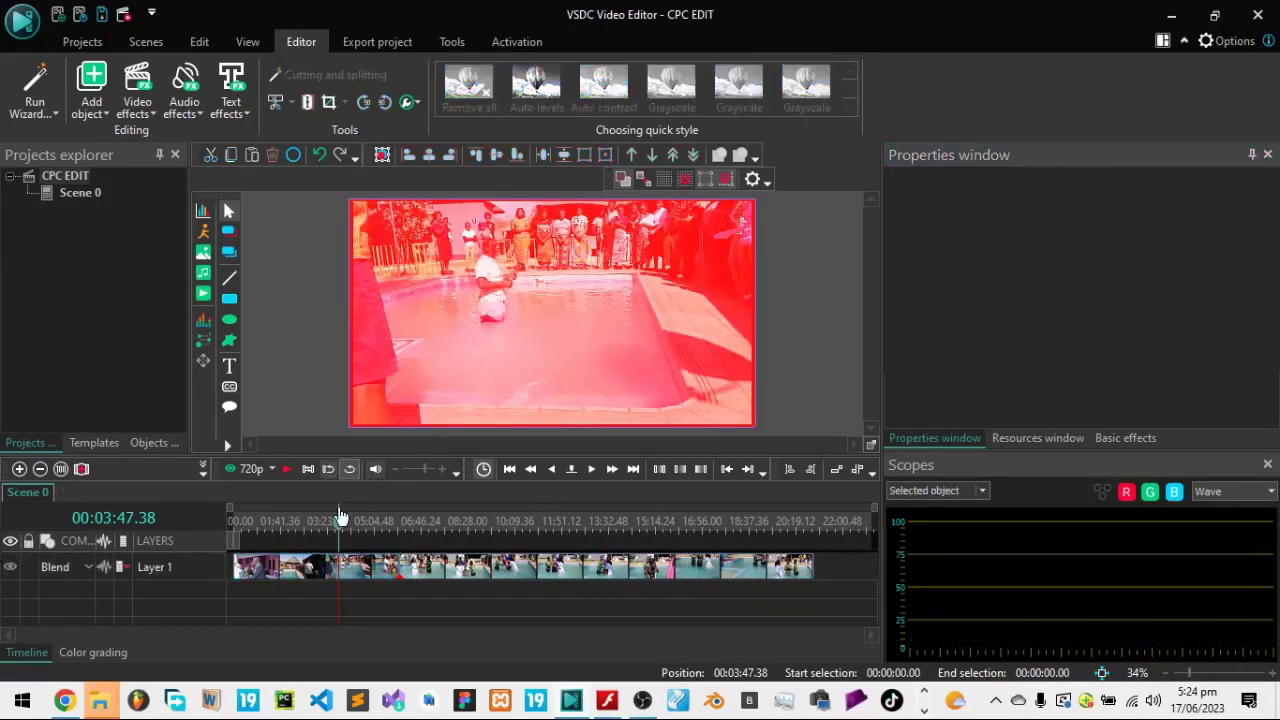
pyautogui.click(293, 478)
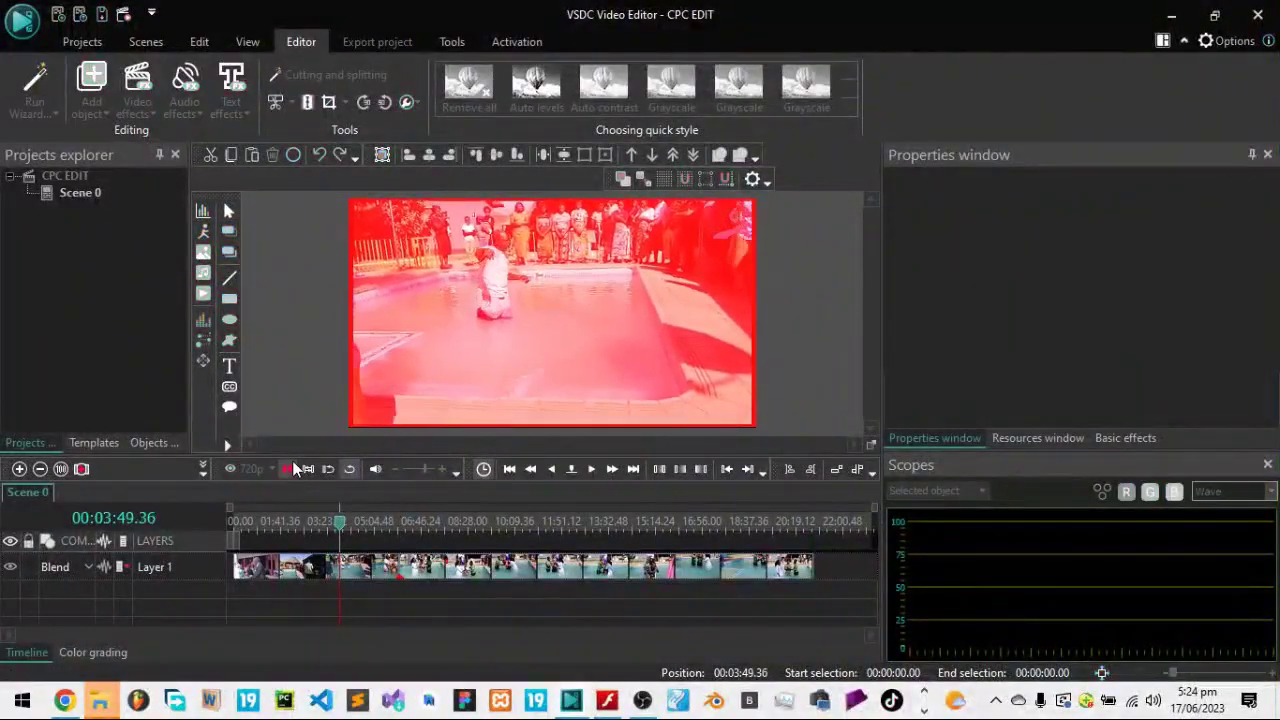
pyautogui.click(290, 468)
pyautogui.click(305, 515)
pyautogui.click(573, 343)
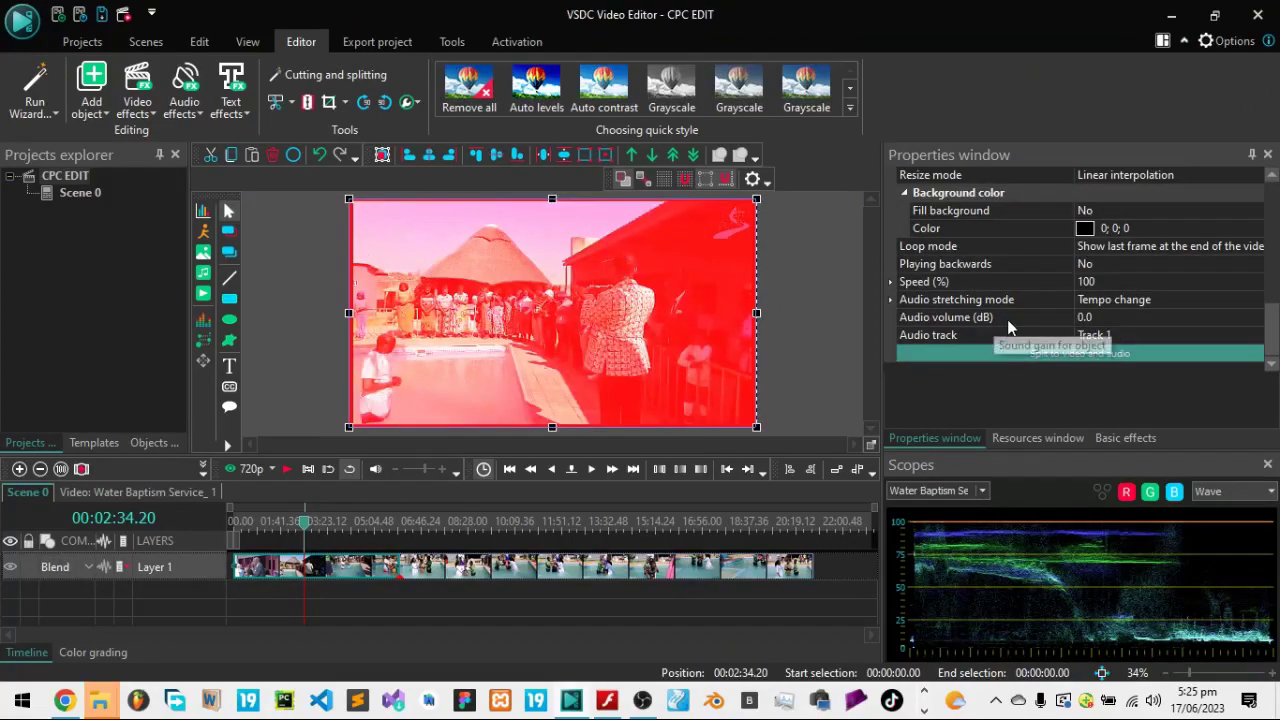
# Step: Lower the baptism clip's audio volume to -52.0 dB, previewing playback to check the quieter sound
pyautogui.click(1036, 325)
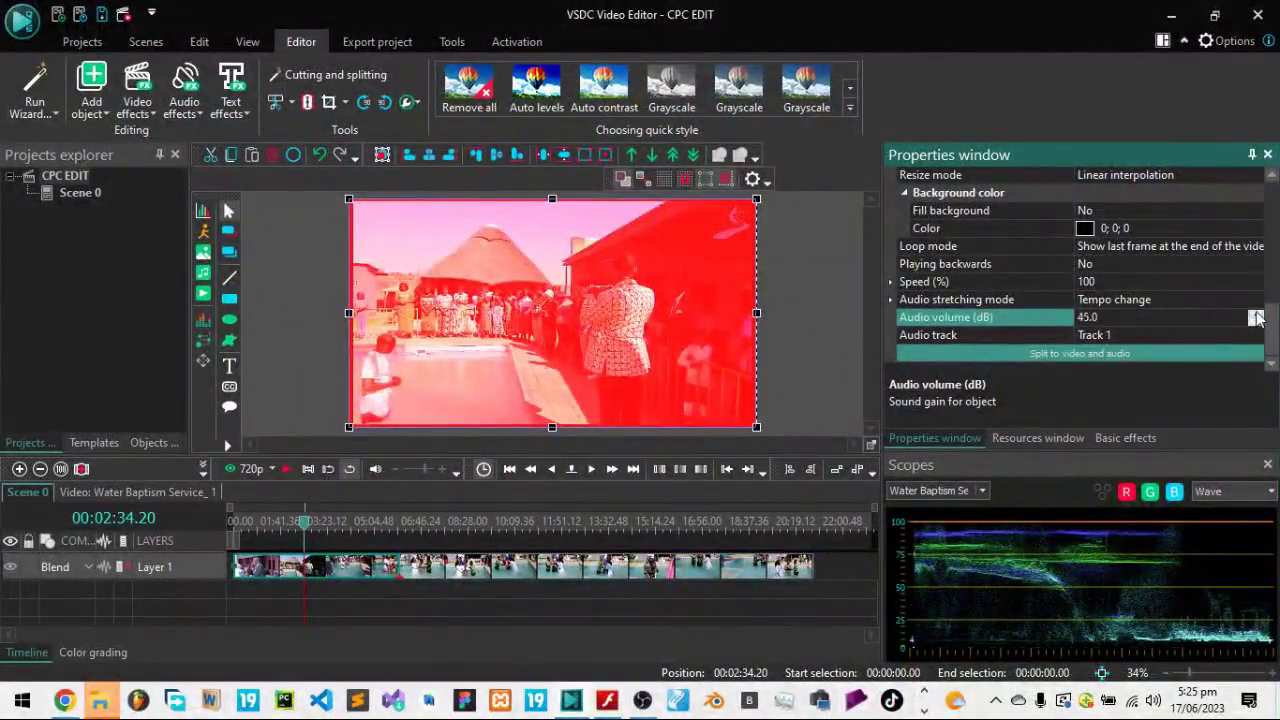
pyautogui.click(288, 469)
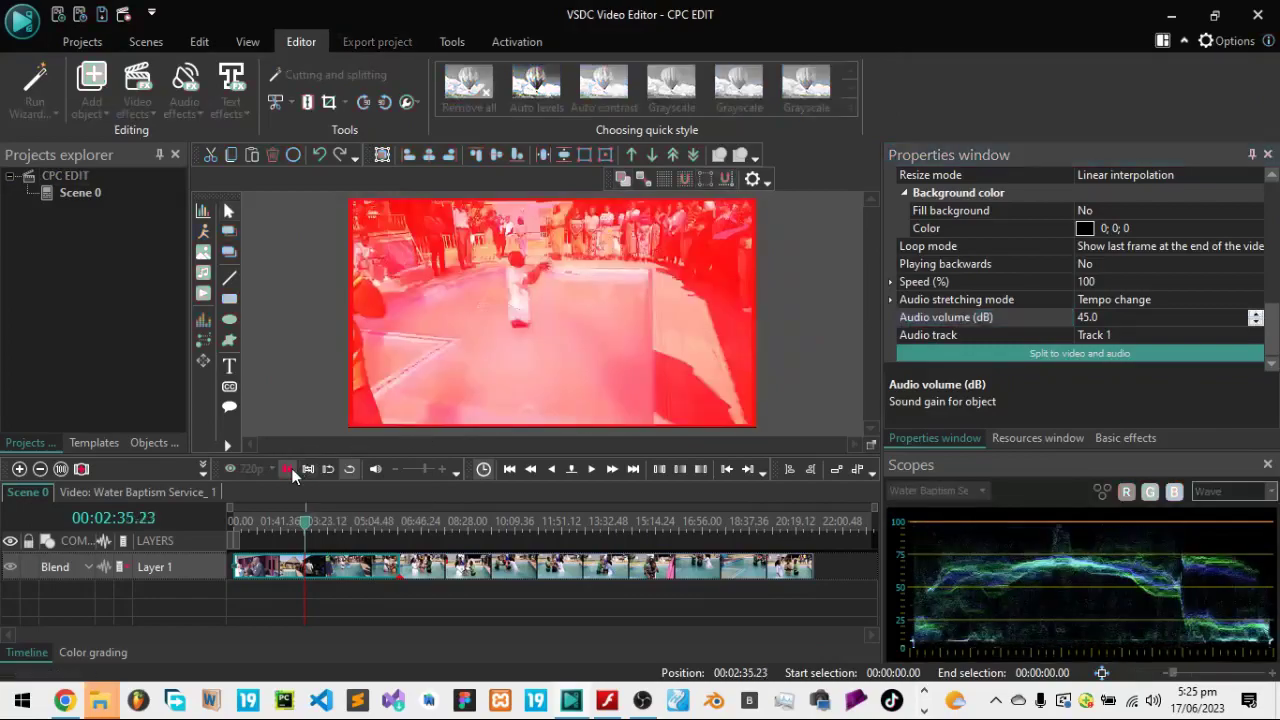
pyautogui.click(290, 472)
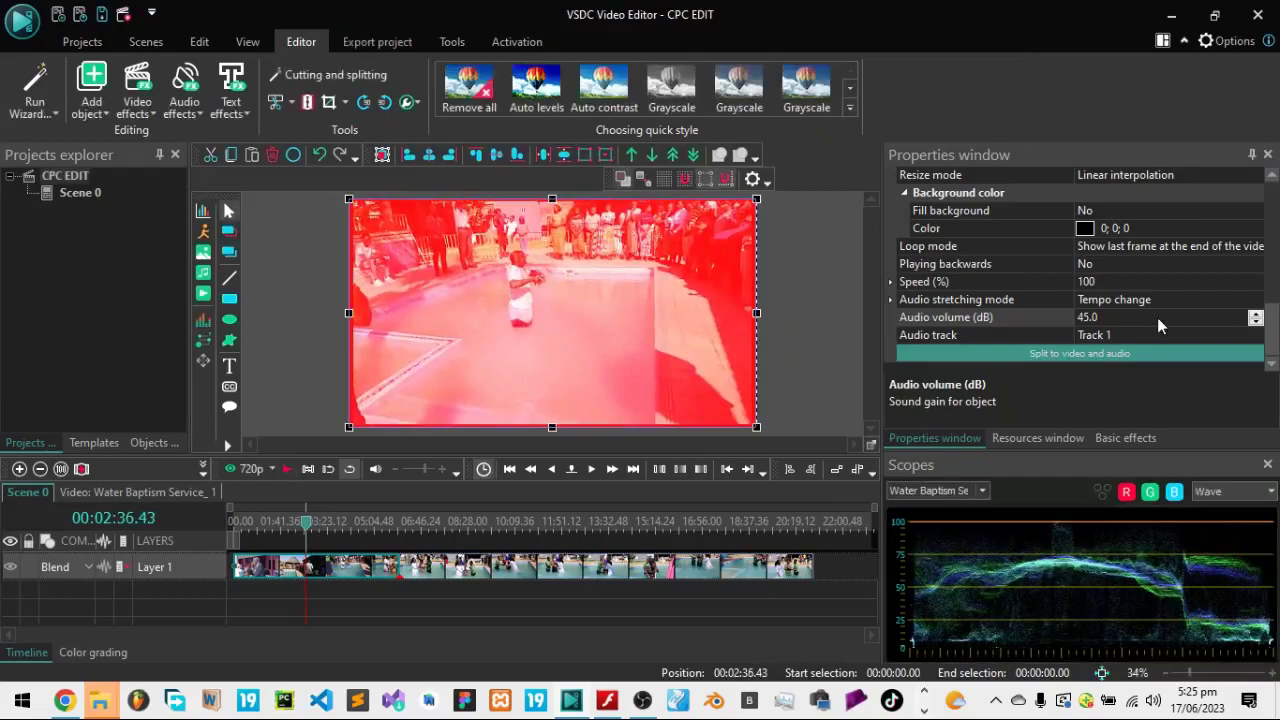
pyautogui.click(1255, 322)
pyautogui.click(1255, 322)
pyautogui.click(1255, 322)
pyautogui.click(284, 472)
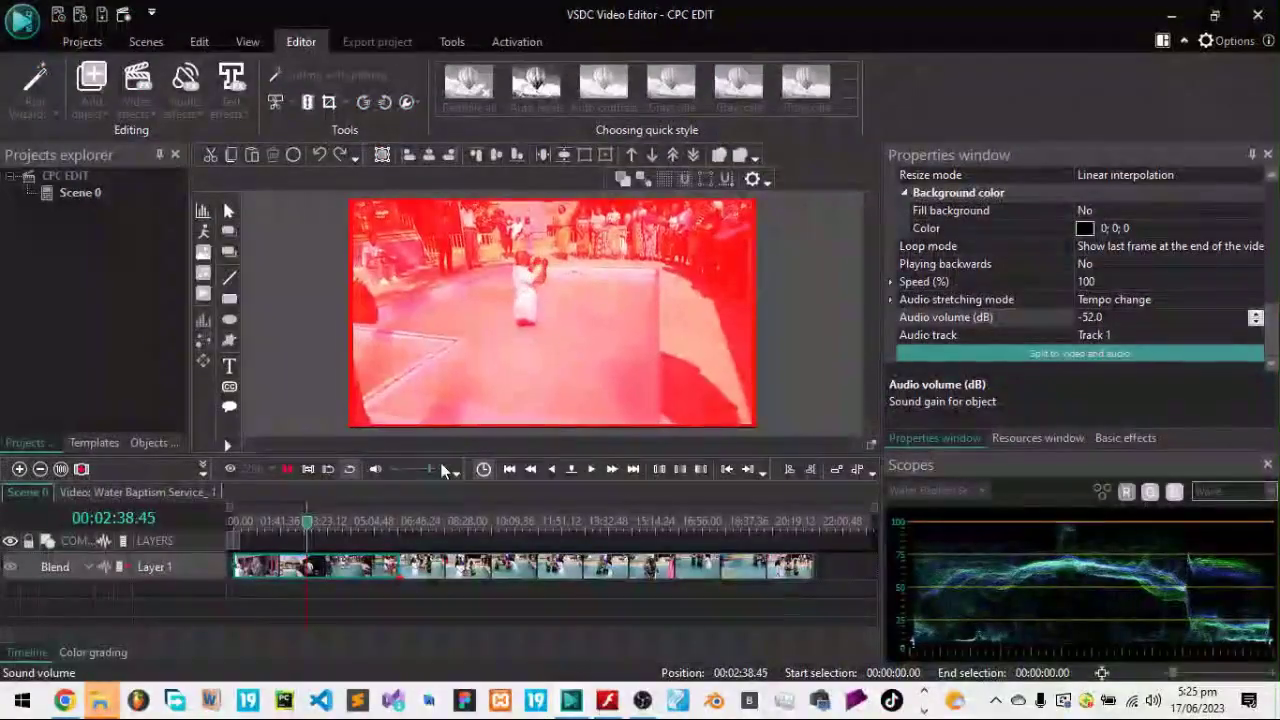
# Step: Raise the baptism clip's playback Speed (%) to 133
pyautogui.click(287, 470)
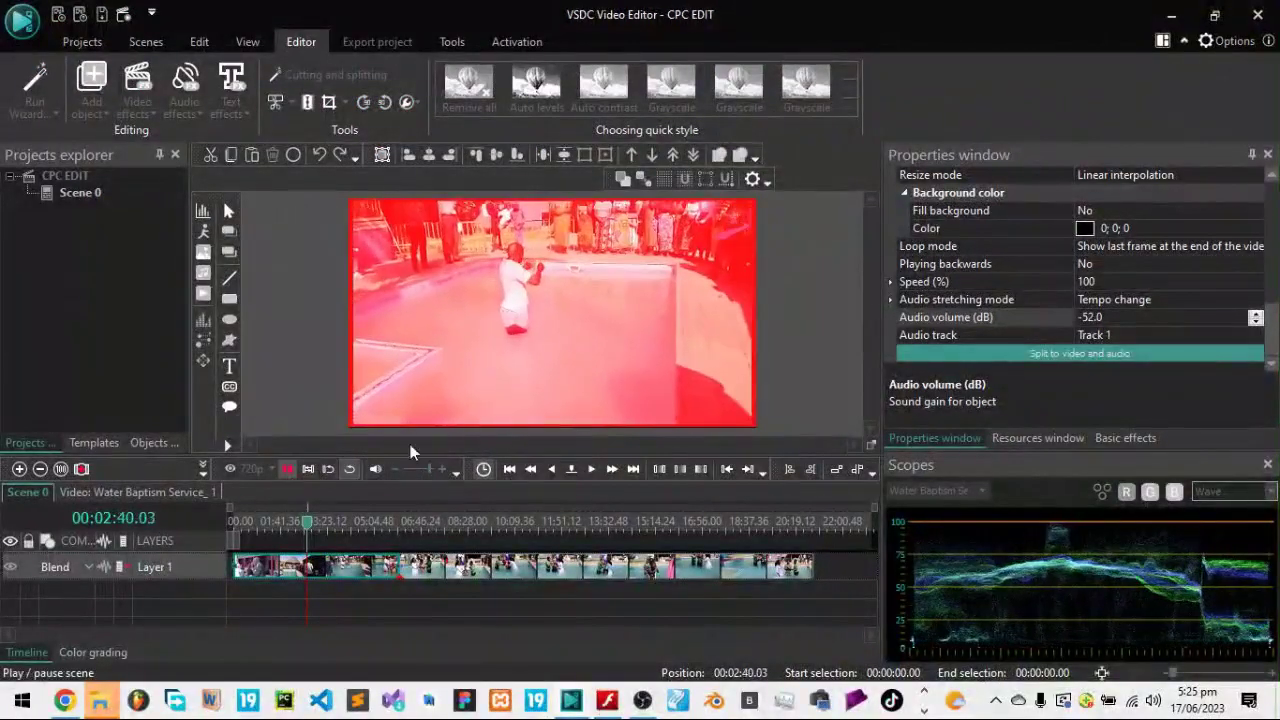
pyautogui.click(1117, 283)
pyautogui.click(1257, 281)
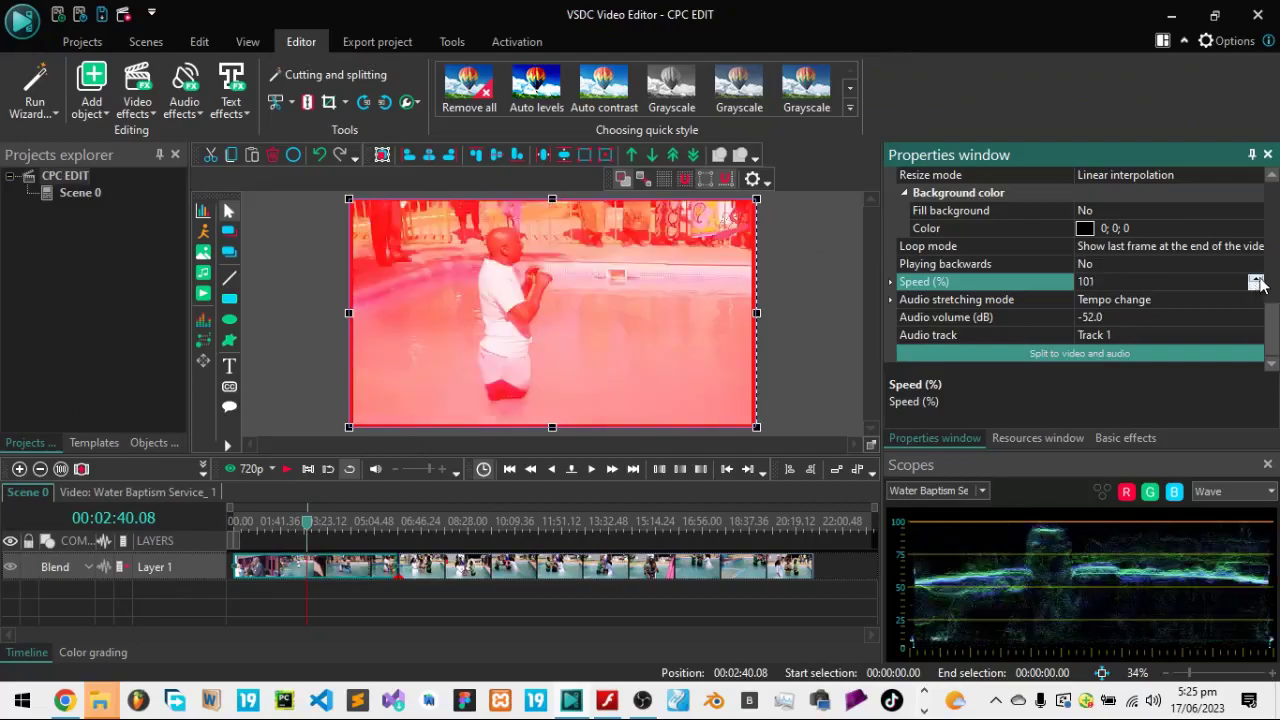
pyautogui.click(1257, 281)
pyautogui.click(1257, 281)
pyautogui.click(1257, 281)
pyautogui.click(1257, 281)
pyautogui.click(1257, 281)
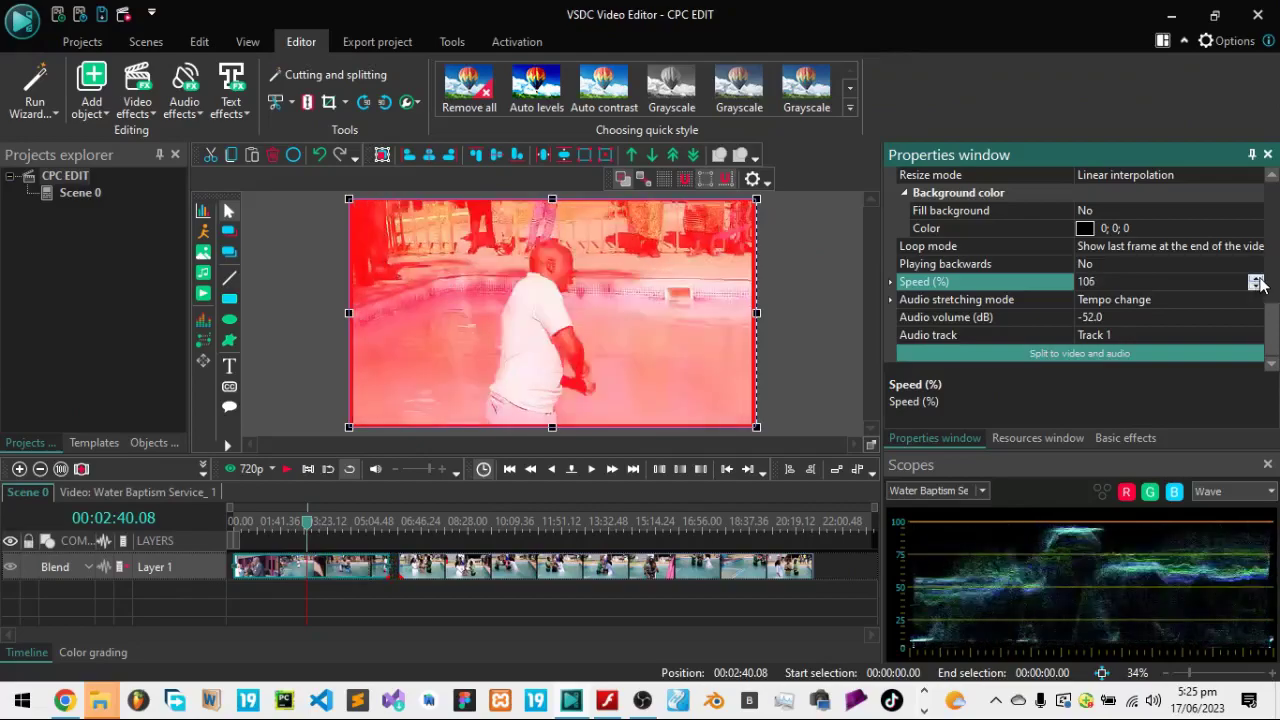
pyautogui.click(1257, 281)
pyautogui.click(1257, 281)
pyautogui.click(1257, 281)
pyautogui.click(1257, 281)
pyautogui.click(1257, 281)
pyautogui.click(1257, 281)
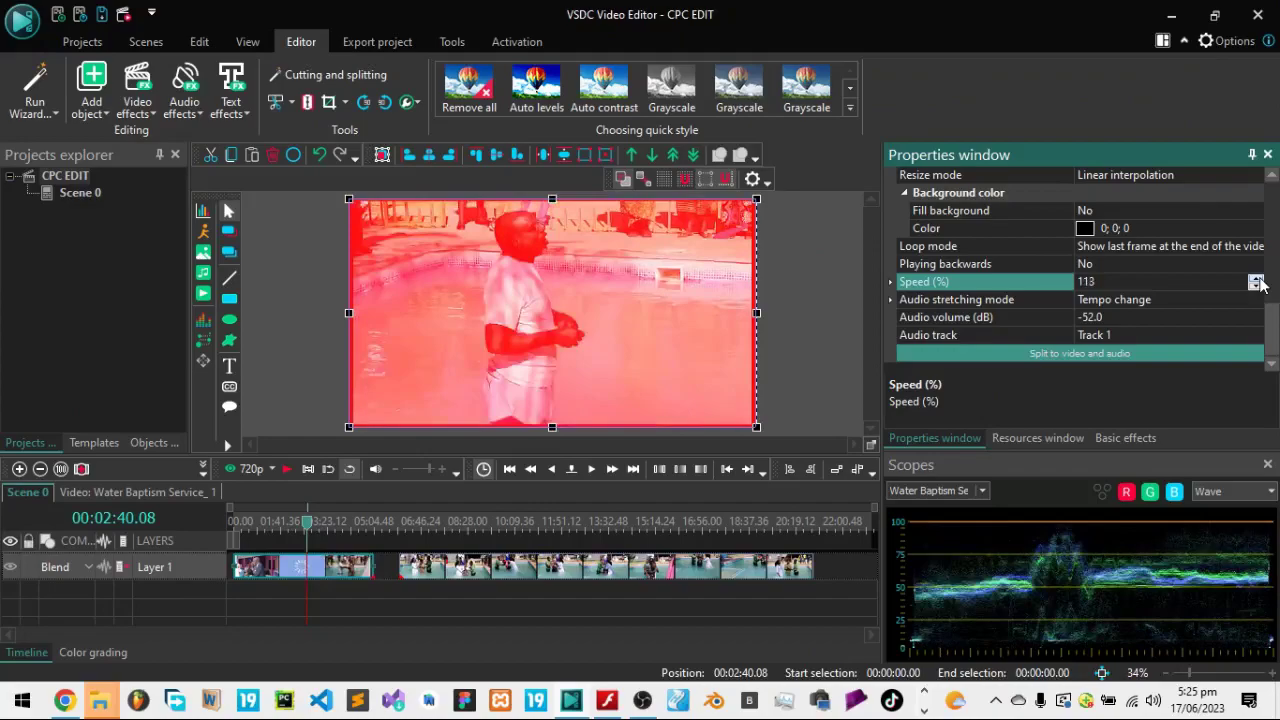
pyautogui.click(1257, 281)
pyautogui.click(1257, 281)
pyautogui.click(1257, 281)
pyautogui.click(1257, 281)
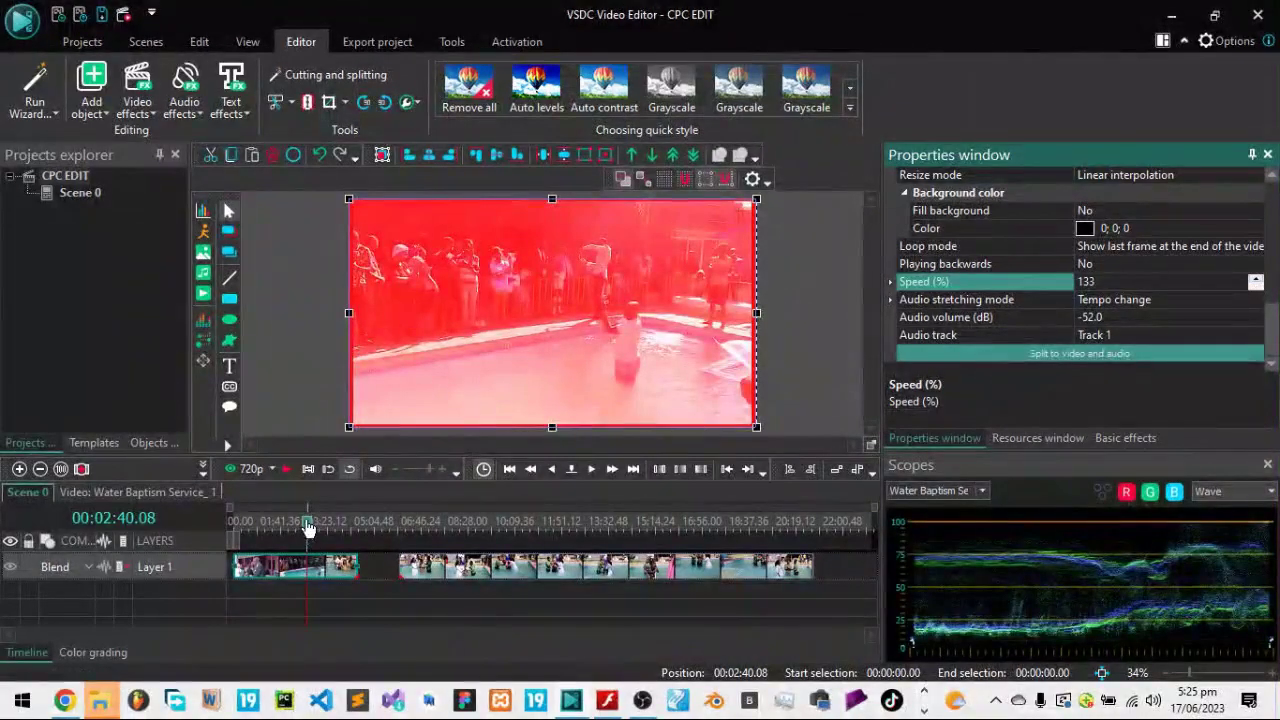
# Step: Replay the sped-up clip from the timeline start, then reselect it to show its properties
pyautogui.moveTo(309, 528); pyautogui.dragTo(200, 528)
pyautogui.click(281, 473)
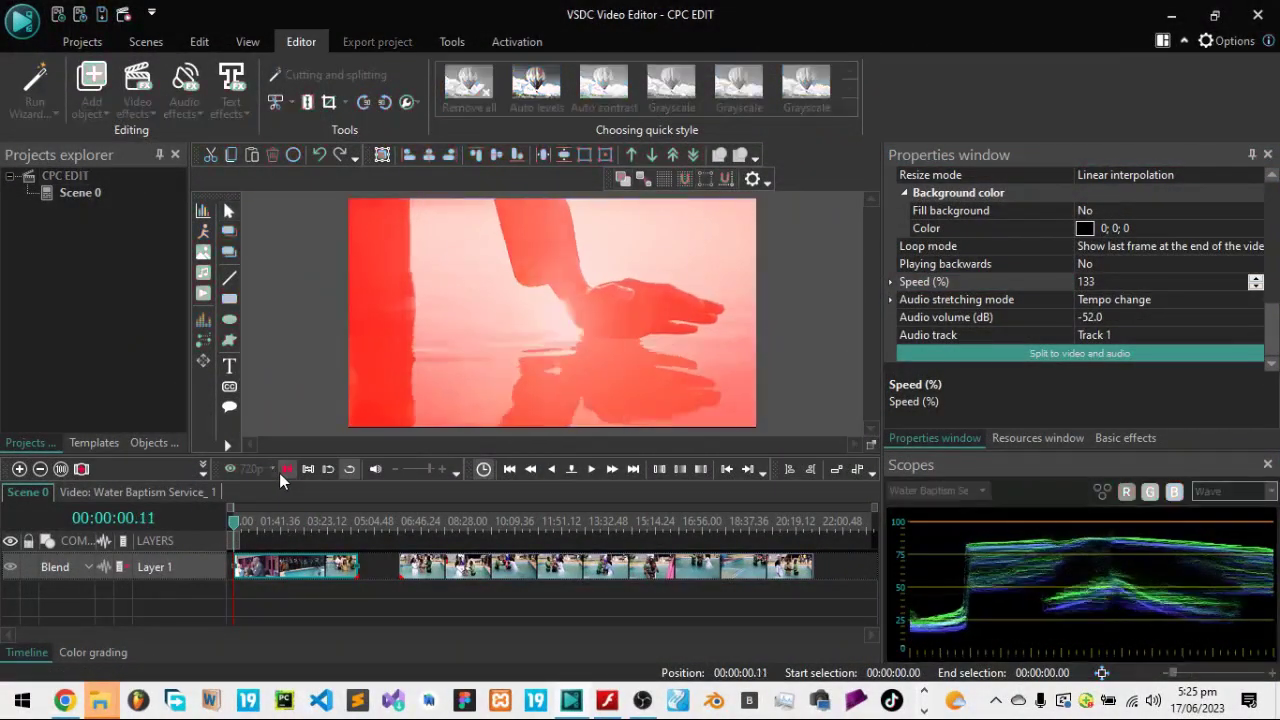
pyautogui.click(284, 471)
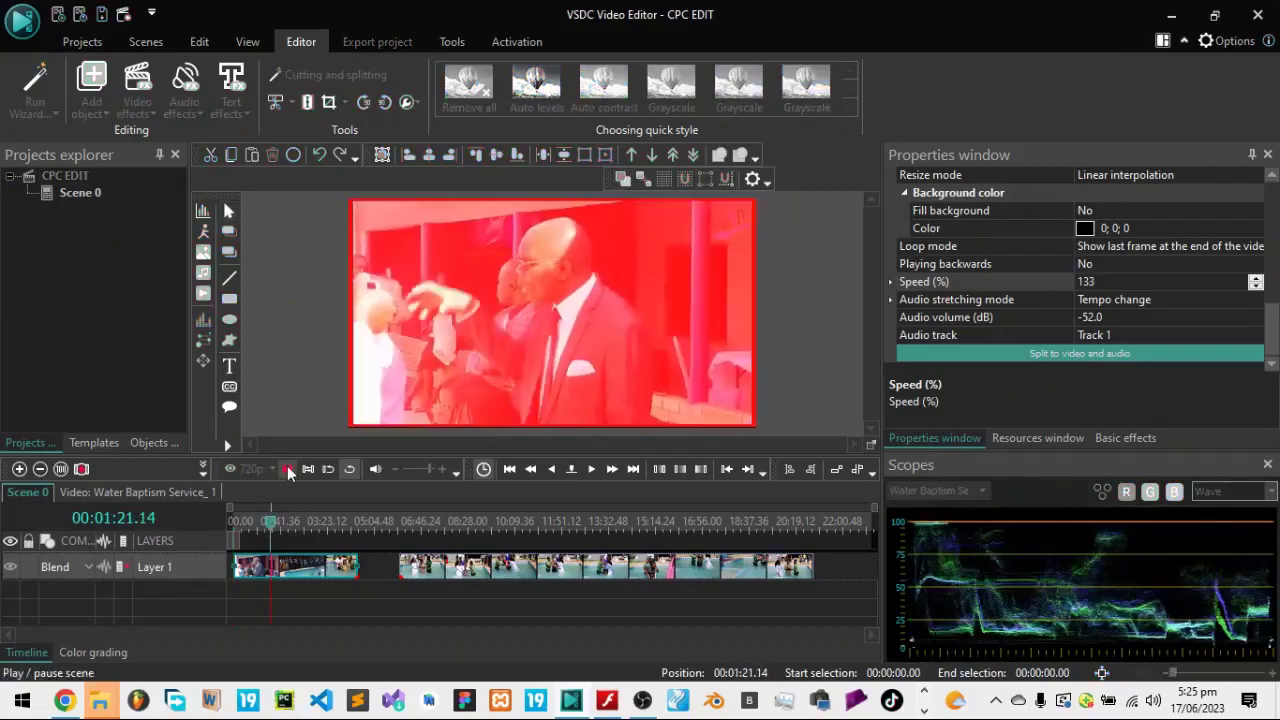
pyautogui.click(287, 468)
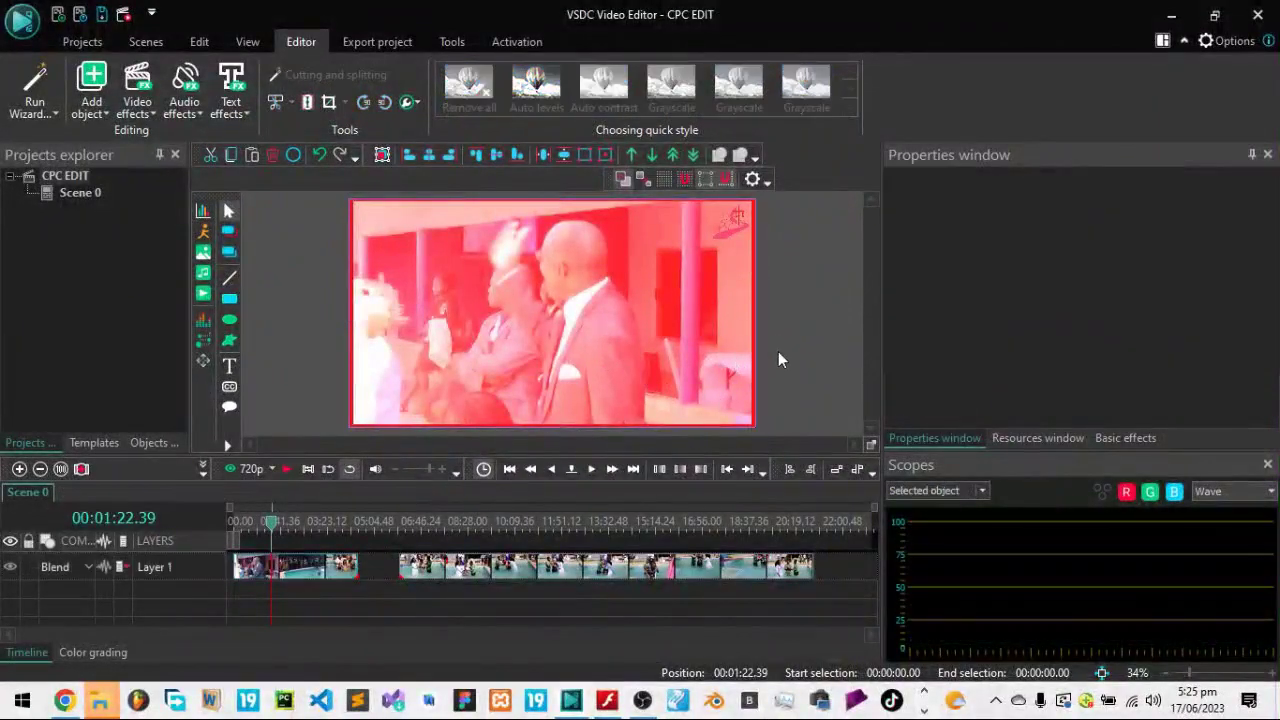
pyautogui.click(254, 299)
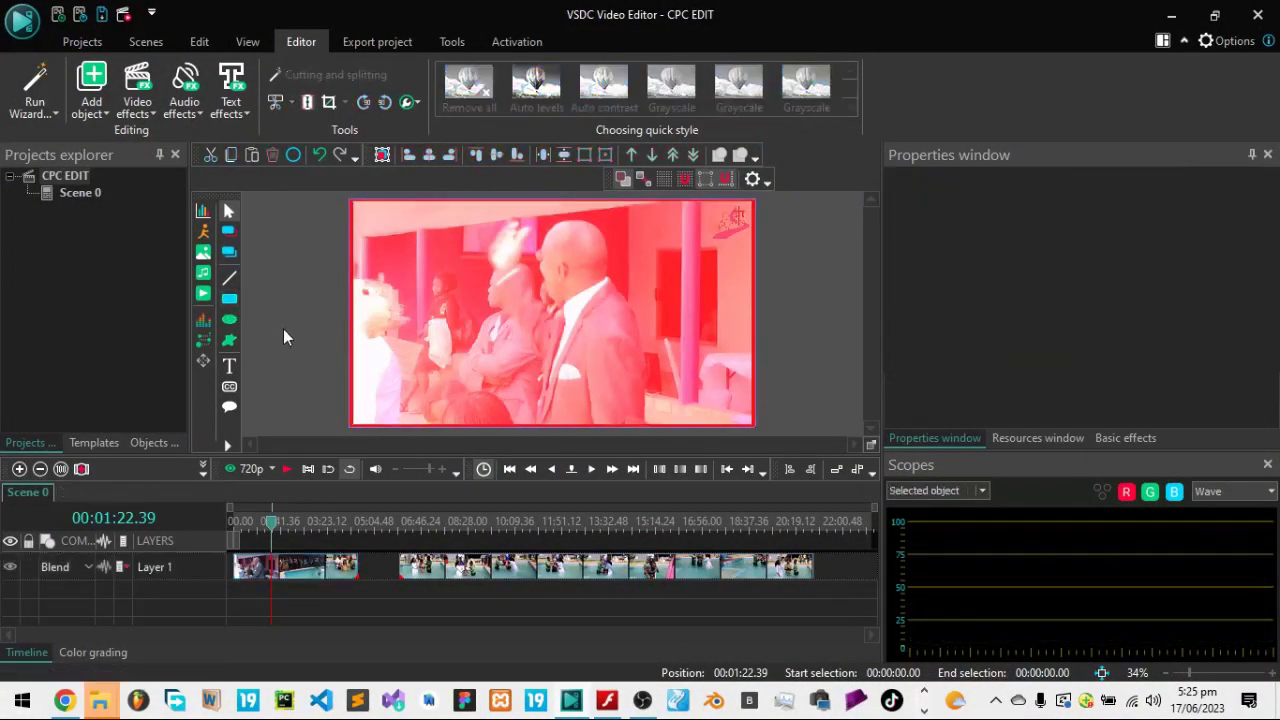
pyautogui.click(551, 264)
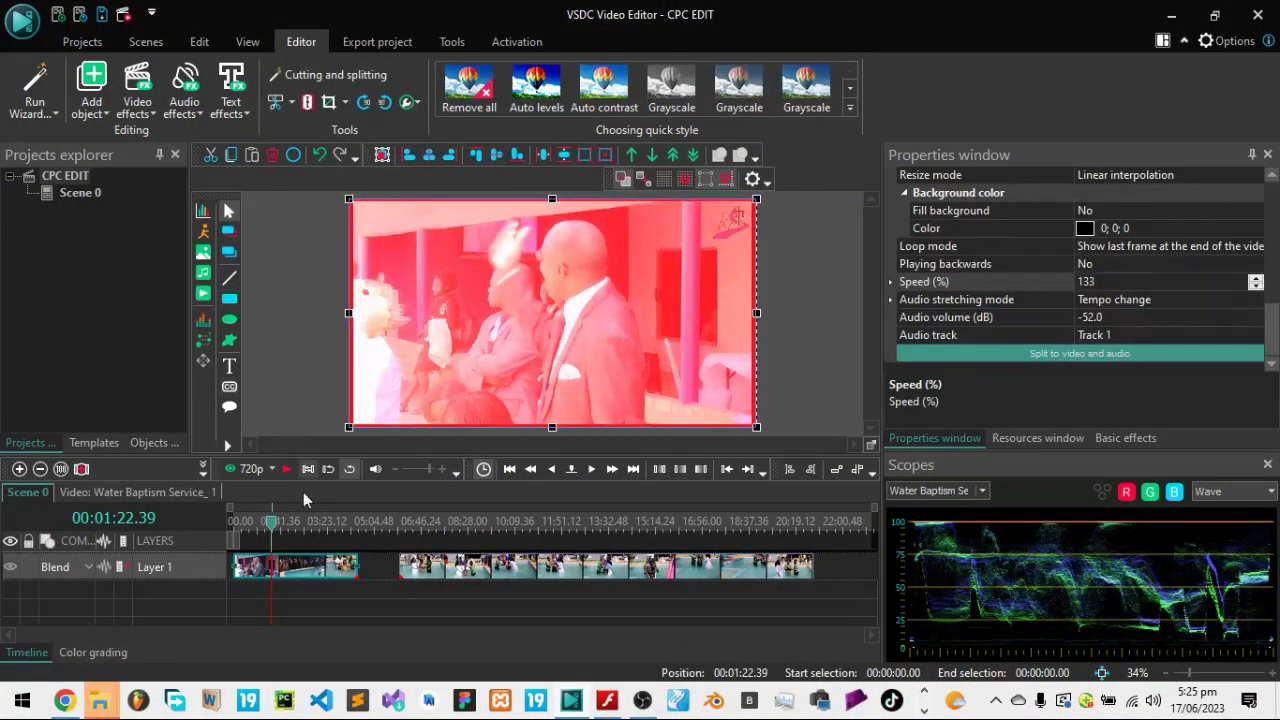
pyautogui.moveTo(282, 527); pyautogui.dragTo(171, 542)
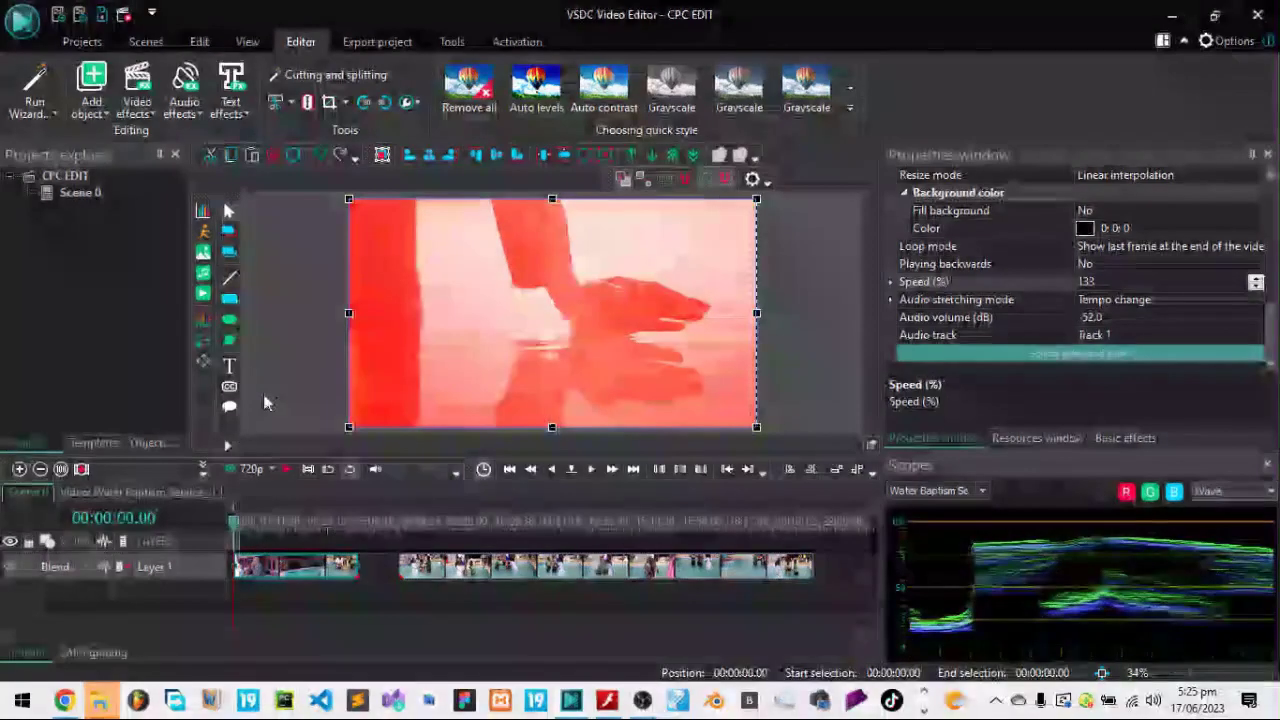
pyautogui.click(263, 390)
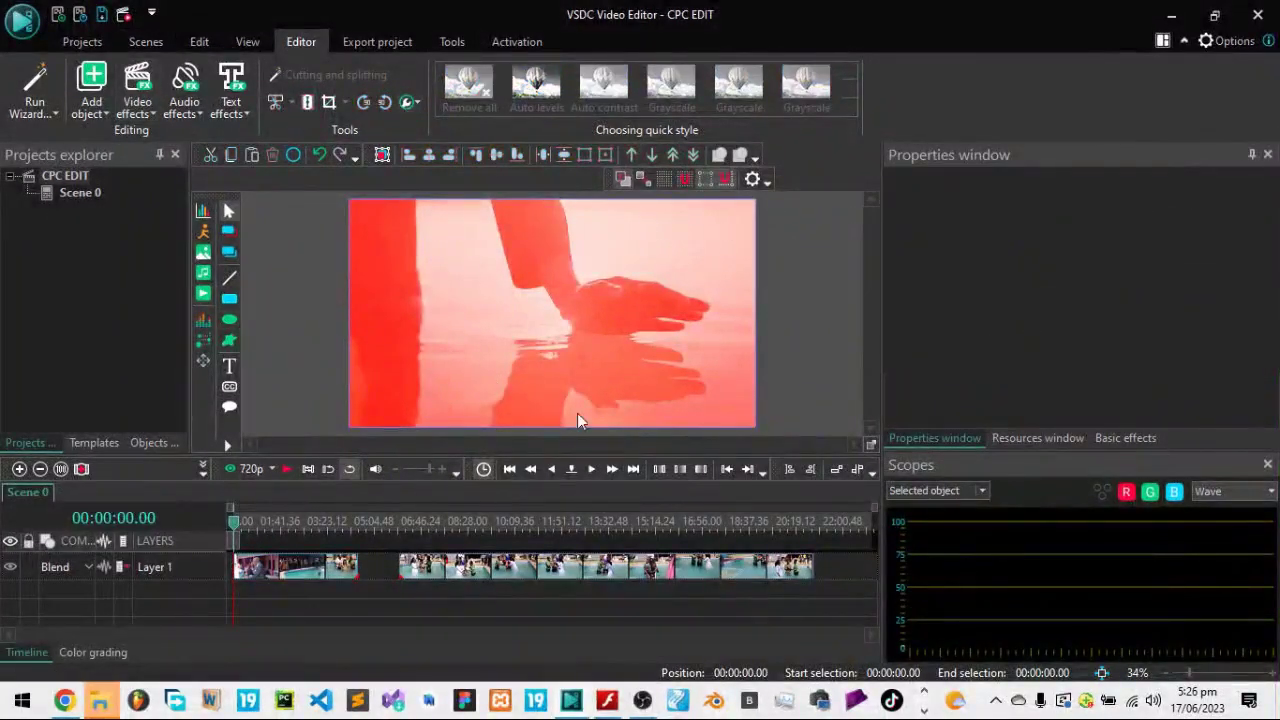
pyautogui.click(551, 310)
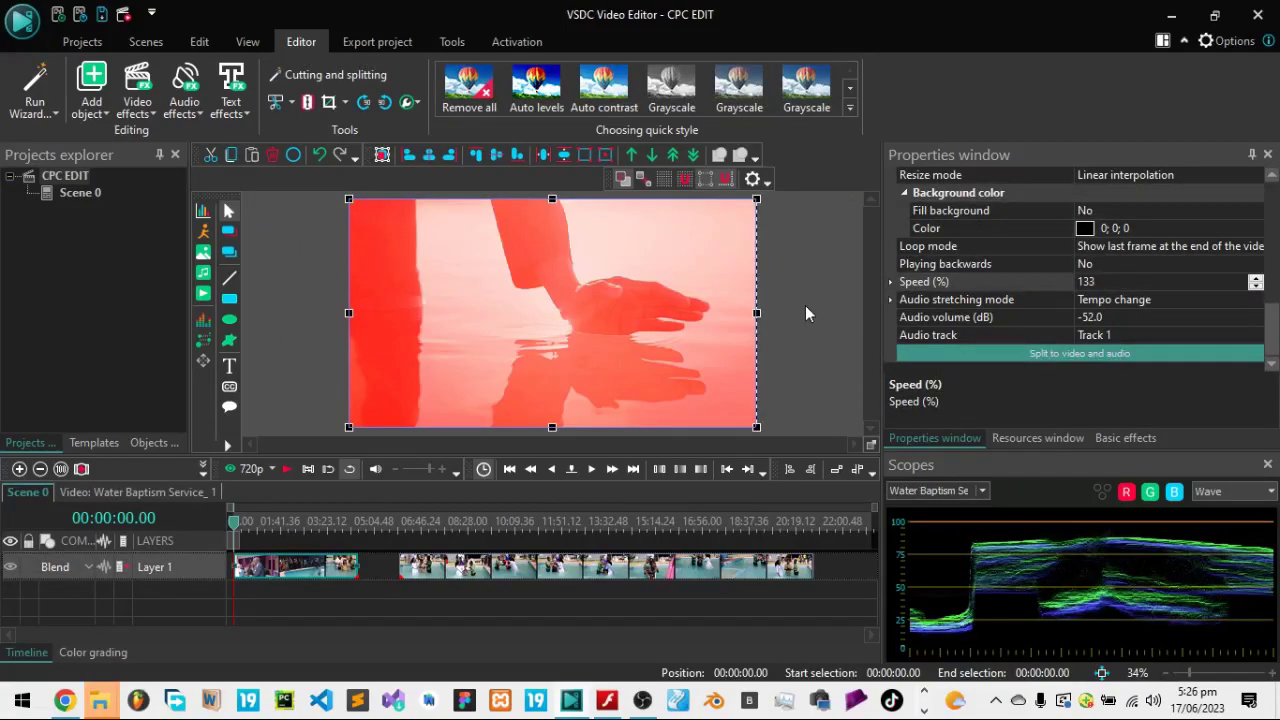
# Step: In Export project, try MPG and MOV, then settle on MKV as the output format
pyautogui.click(390, 40)
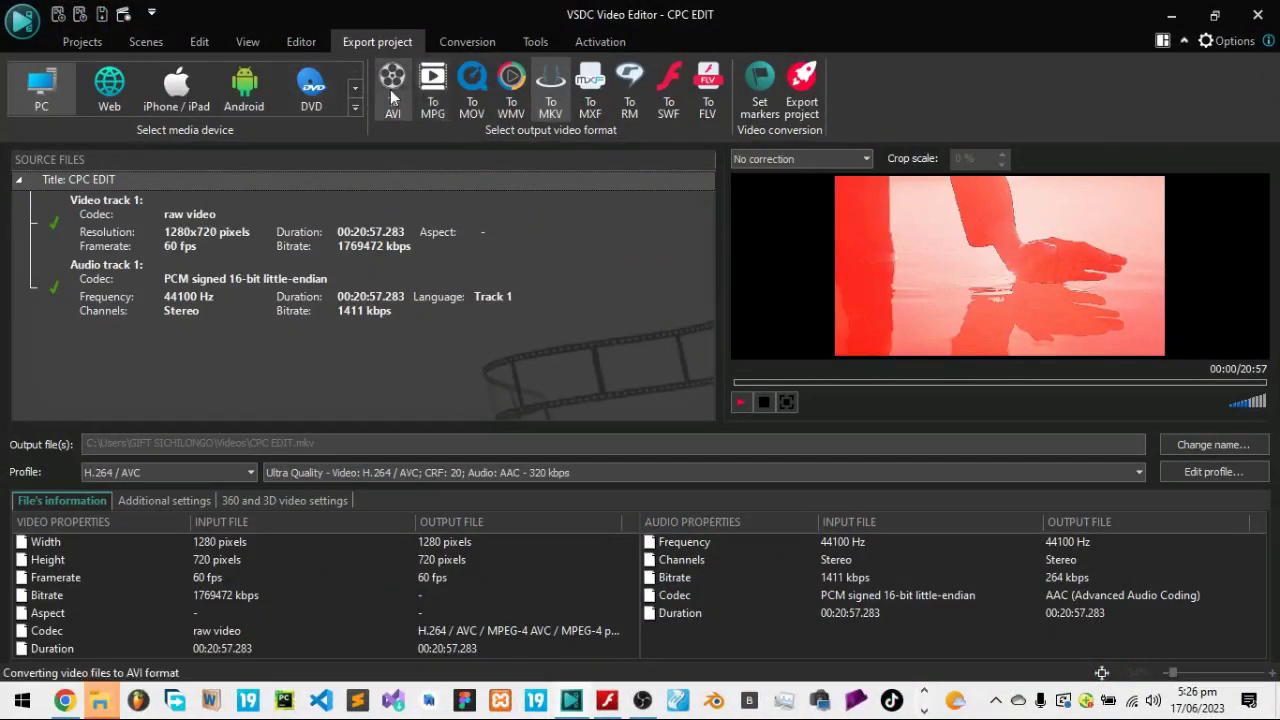
pyautogui.click(432, 88)
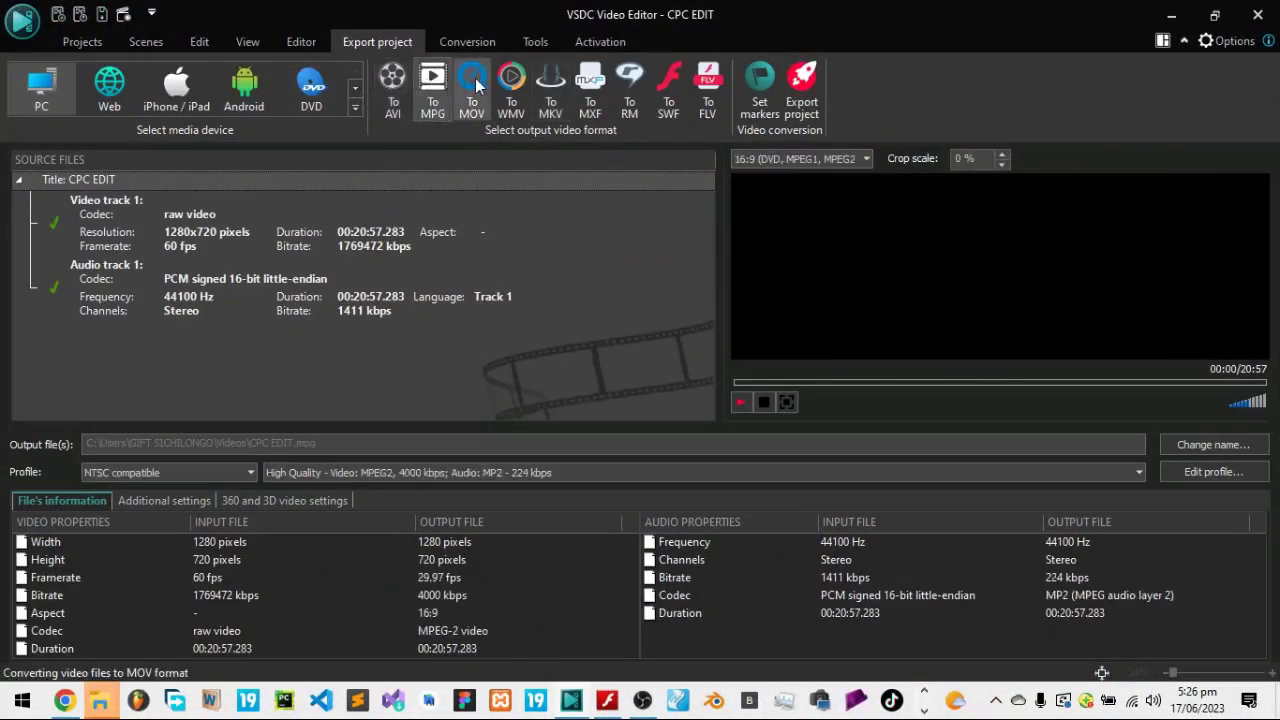
pyautogui.click(472, 86)
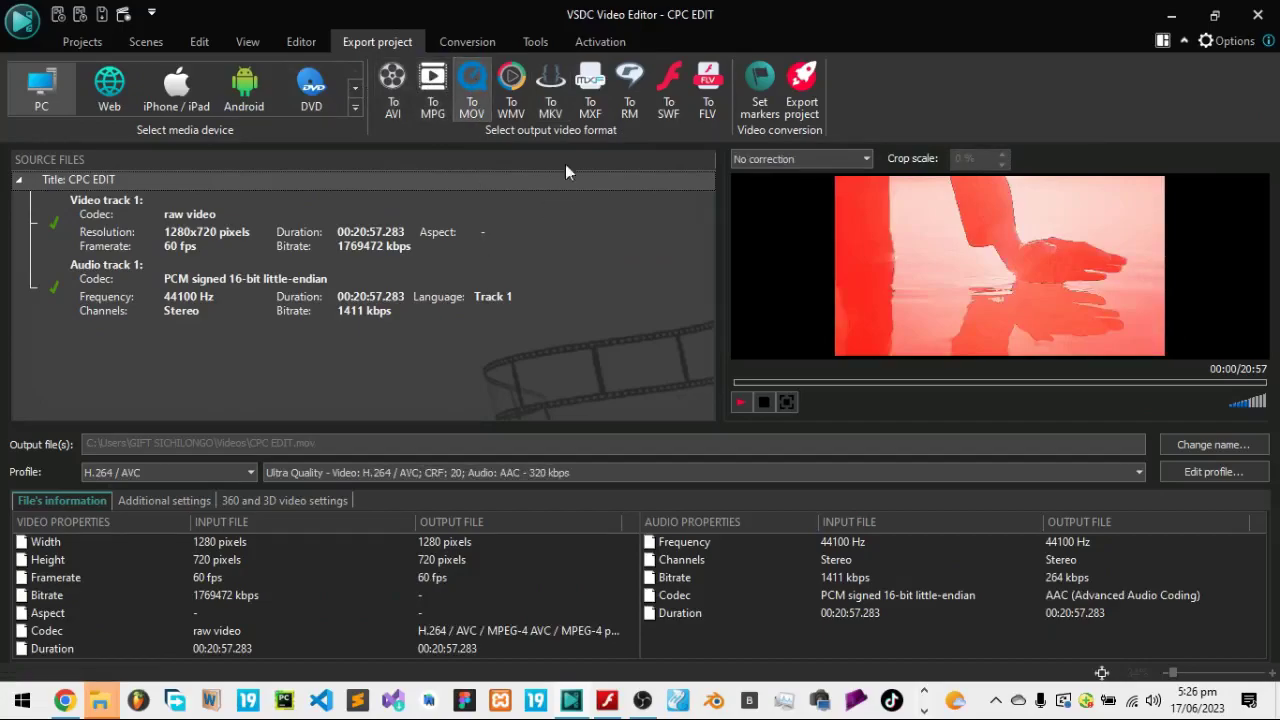
pyautogui.click(553, 97)
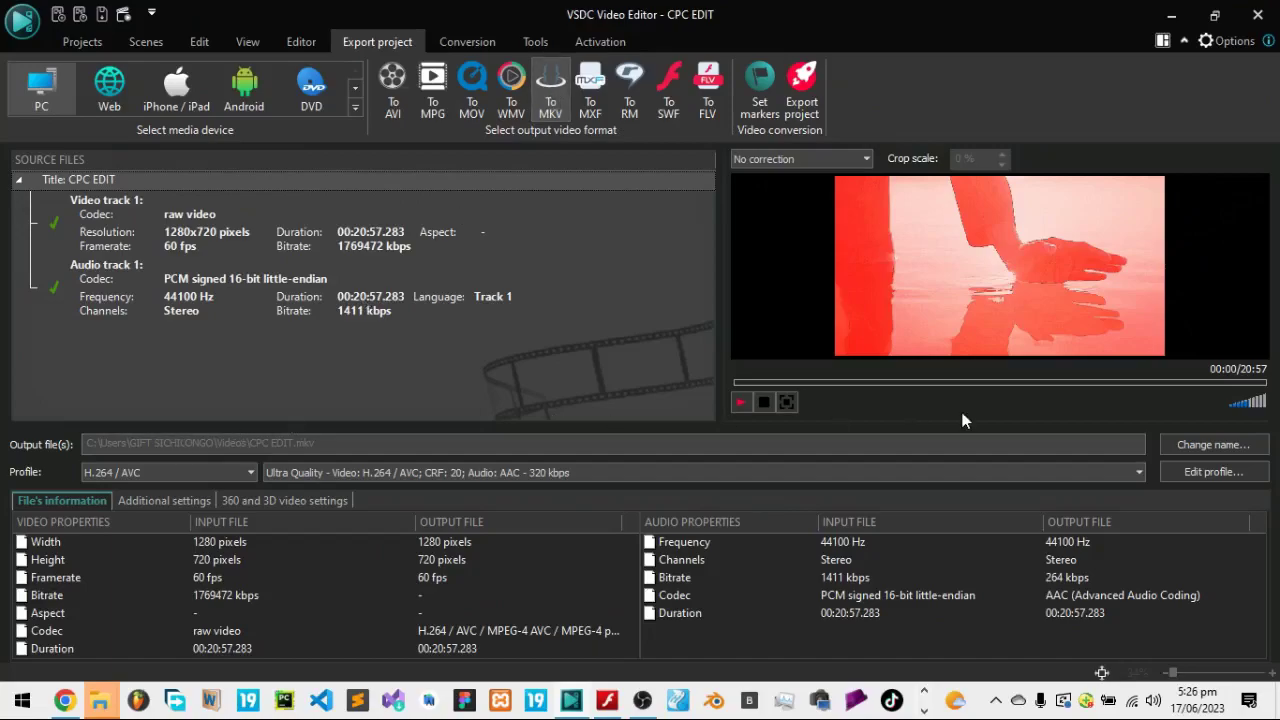
# Step: Rename the output file to CPC EDITSSS.mkv and save it to the Videos folder
pyautogui.click(1186, 442)
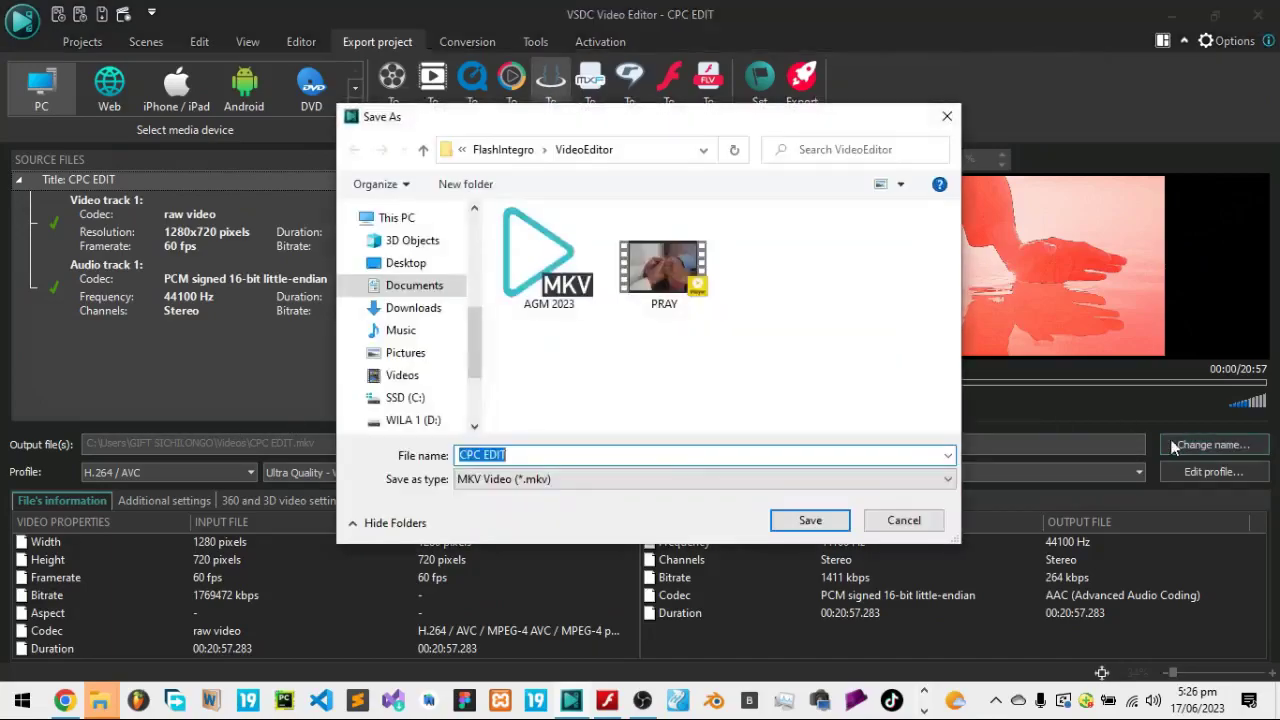
pyautogui.click(530, 455)
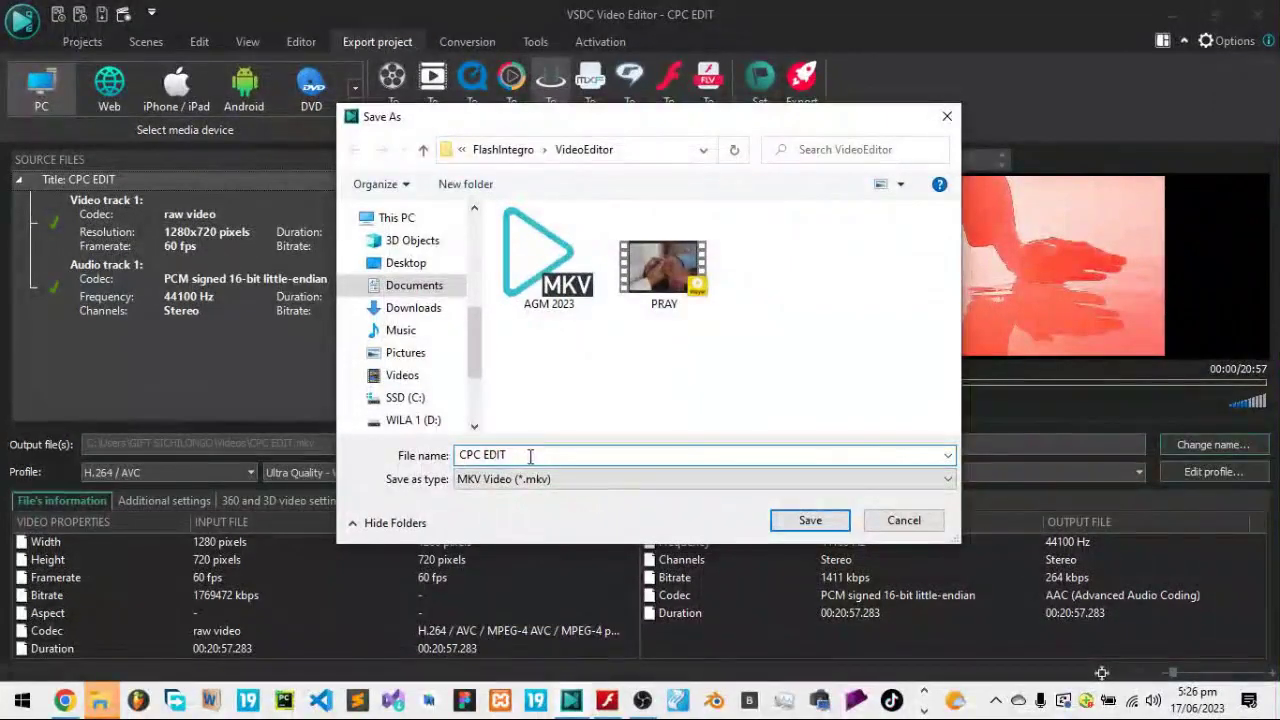
pyautogui.write('SSS')
pyautogui.click(395, 376)
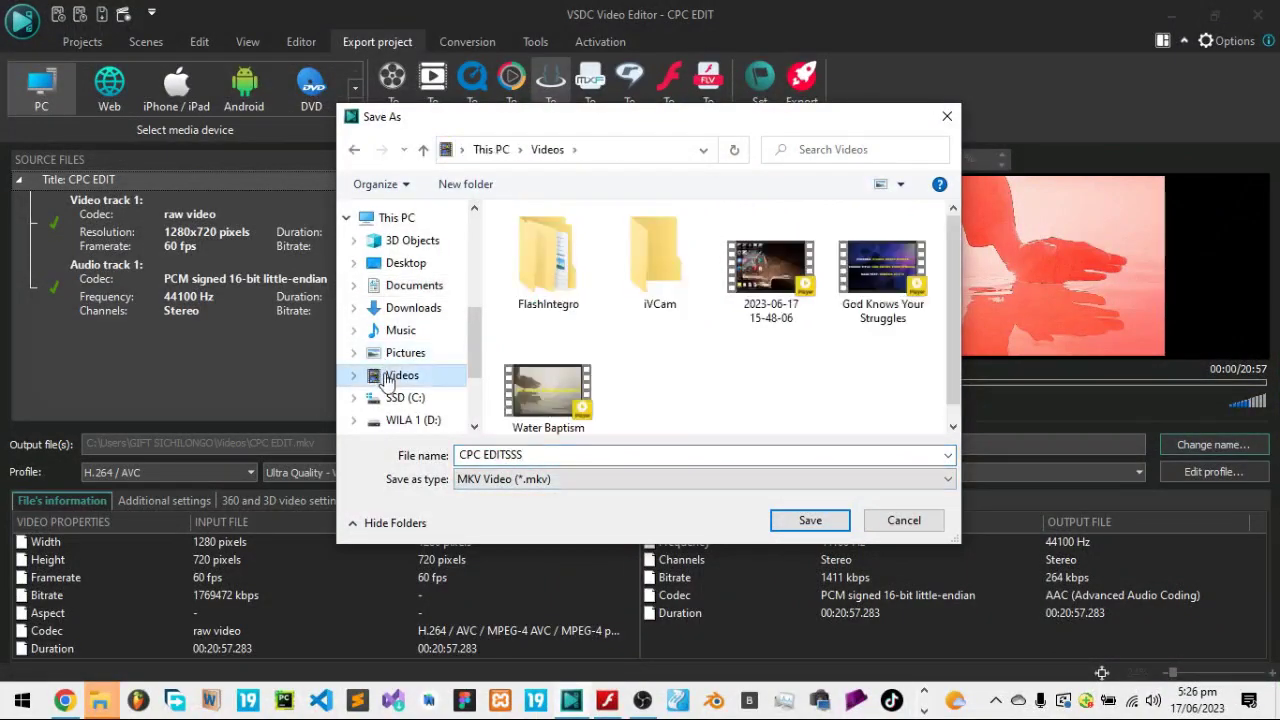
pyautogui.click(826, 529)
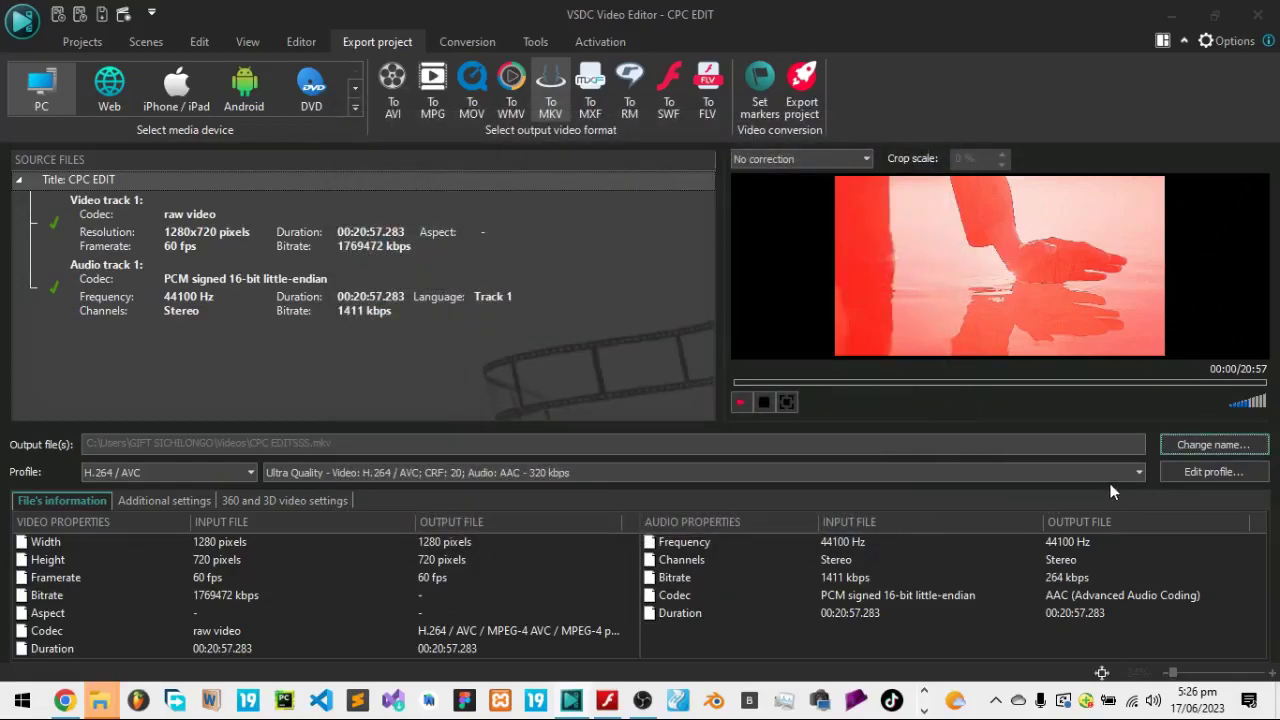
# Step: Switch the export profile from Ultra Quality to Normal Quality (H.264/AVC CRF 30, AAC 192 kbps)
pyautogui.click(1139, 473)
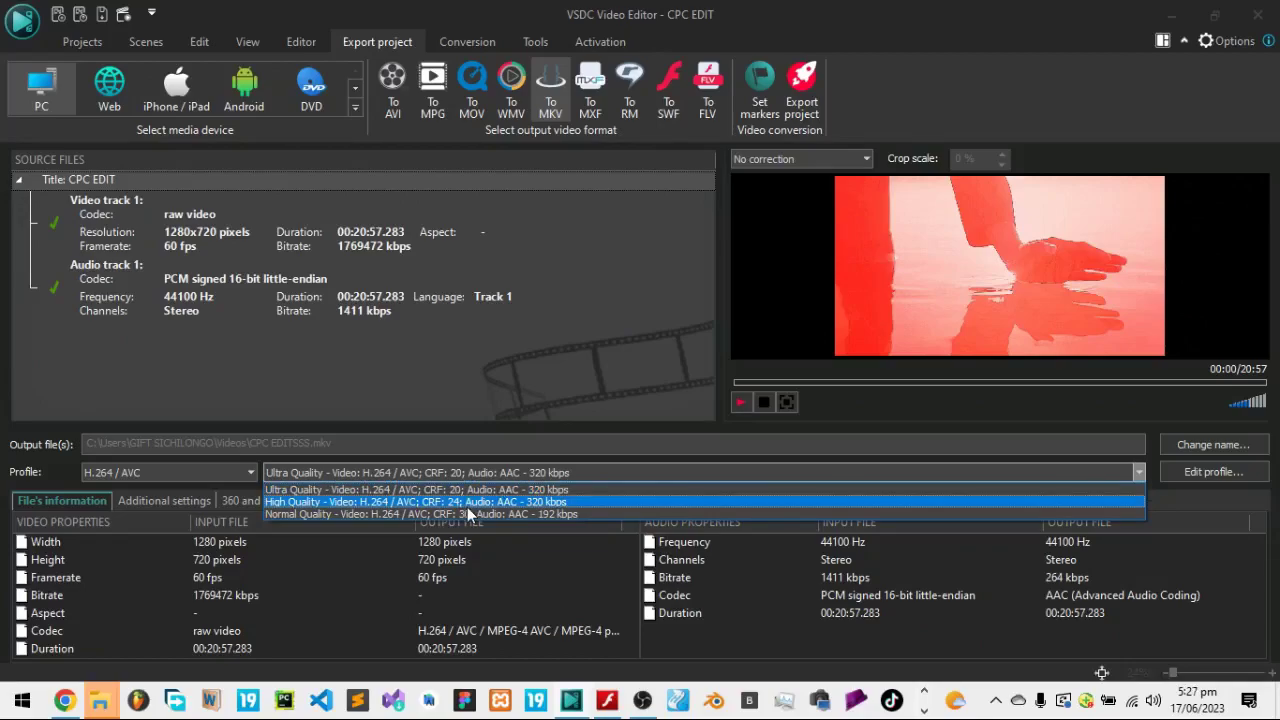
pyautogui.click(425, 415)
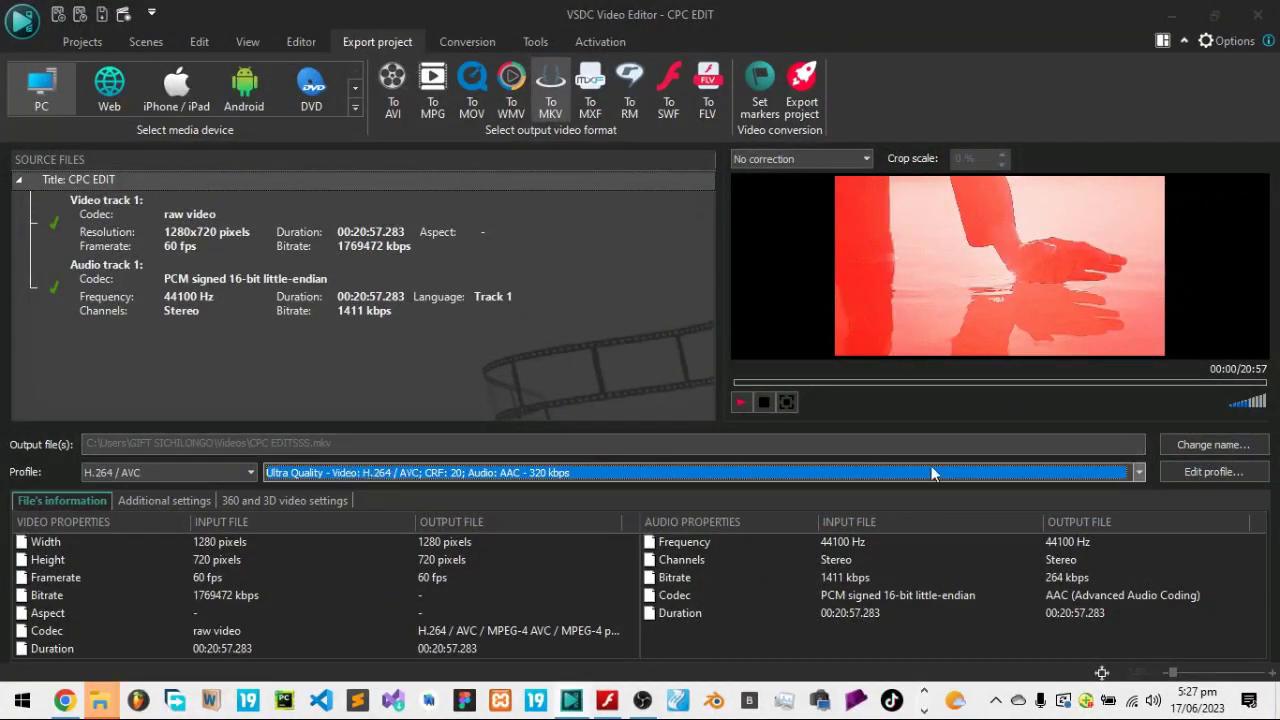
pyautogui.click(1140, 473)
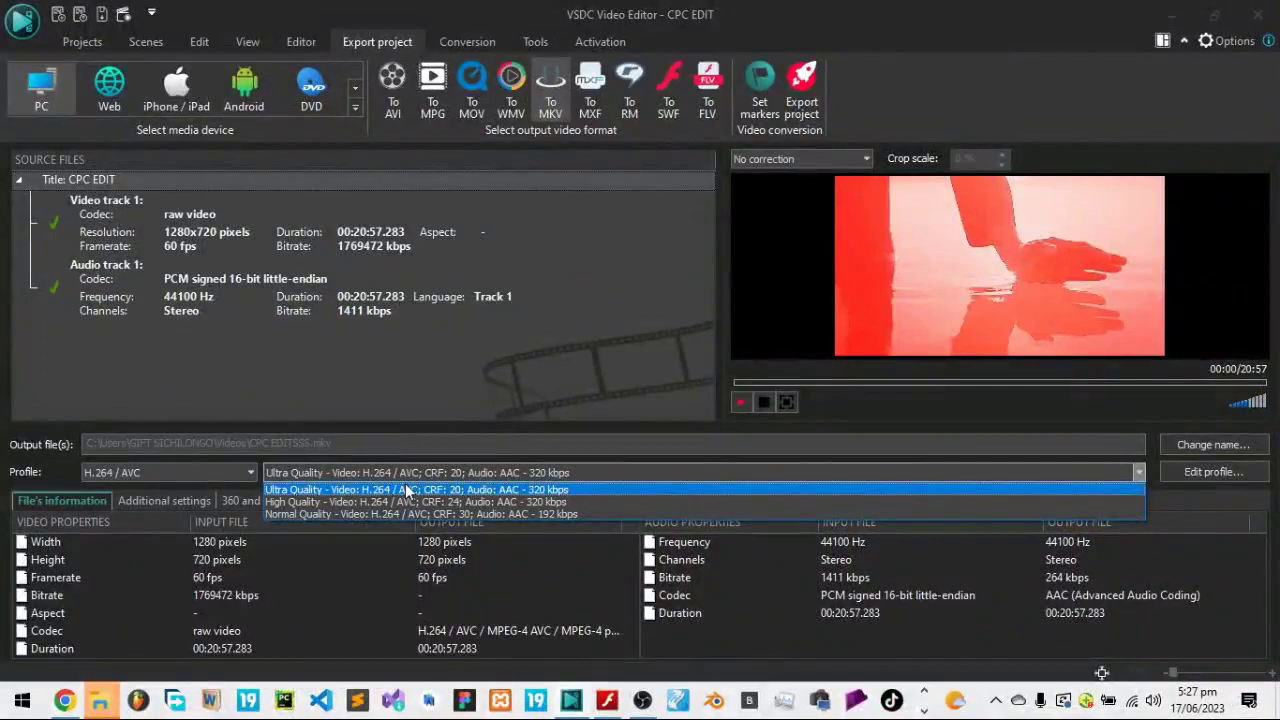
pyautogui.click(363, 514)
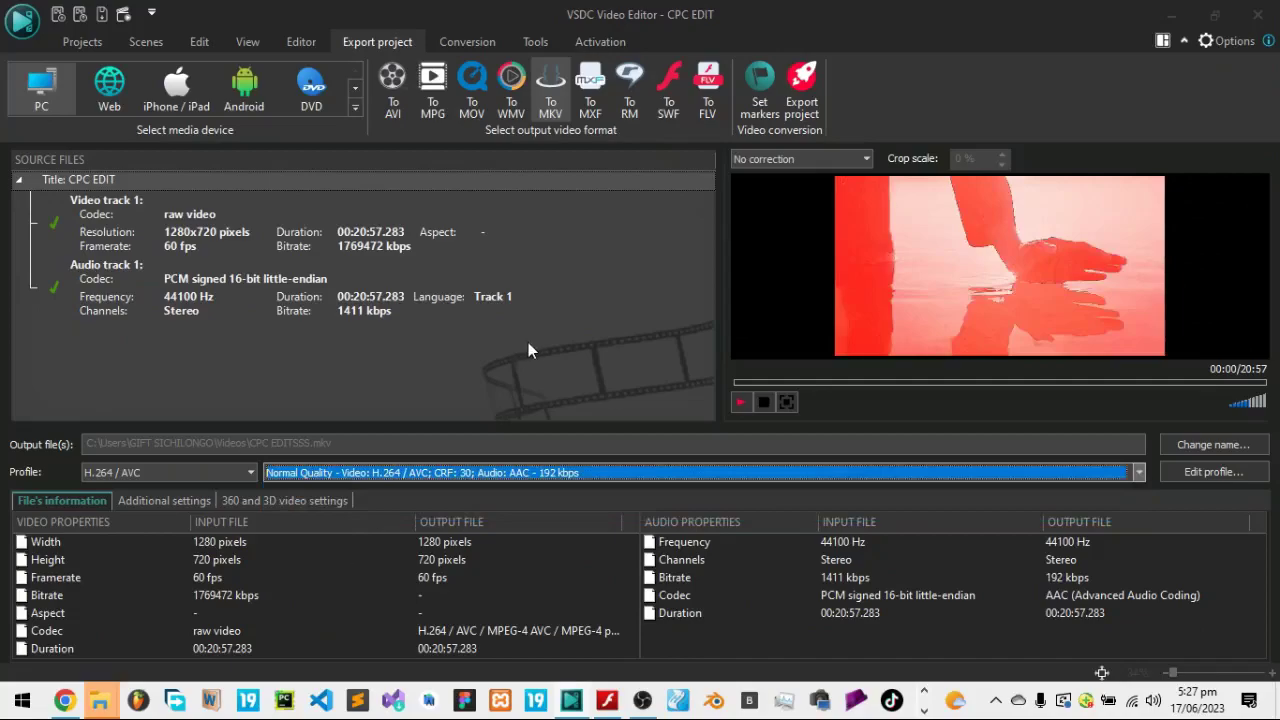
# Step: Export the project to MKV, continuing without the premium hardware-acceleration feature
pyautogui.click(795, 99)
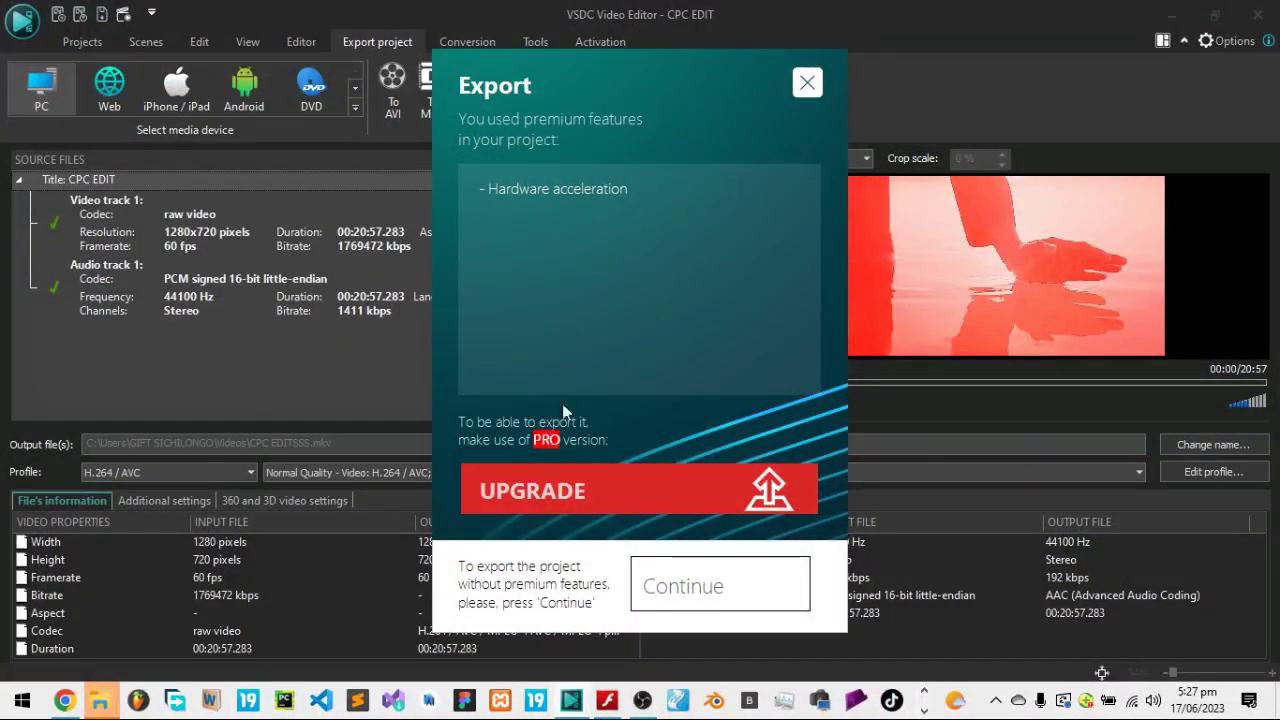
pyautogui.click(714, 586)
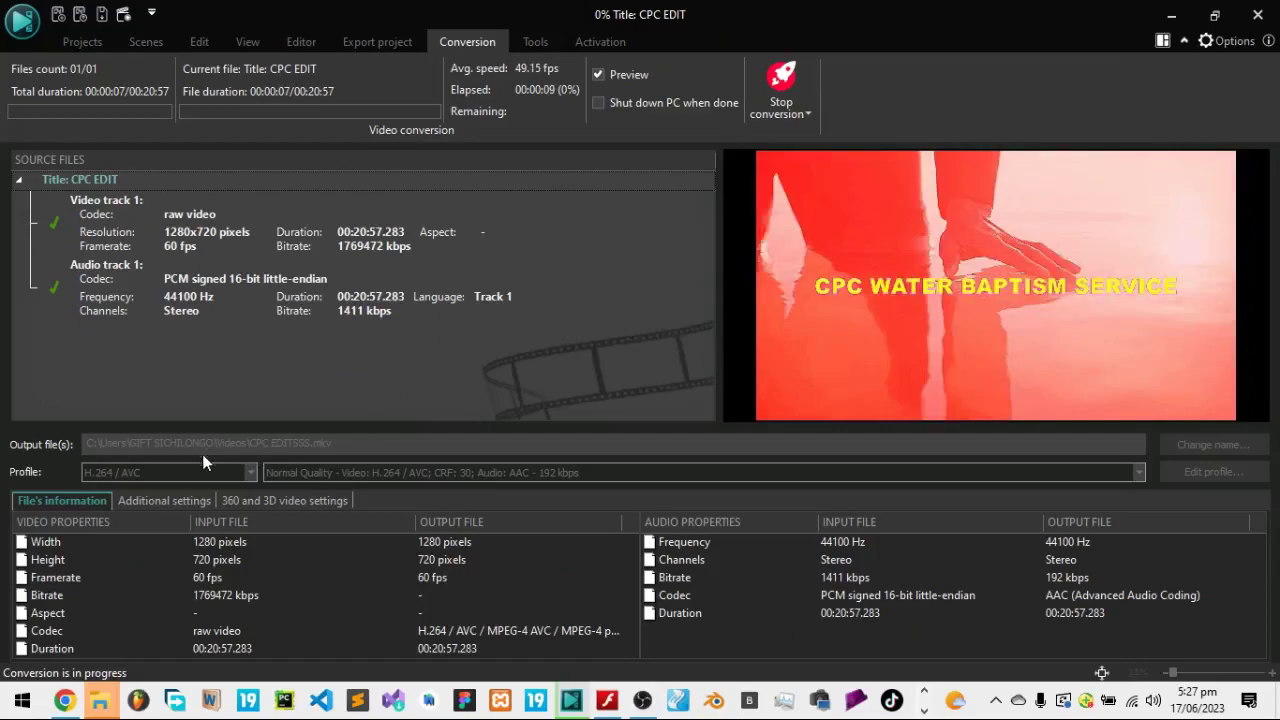
pyautogui.moveTo(99, 703)
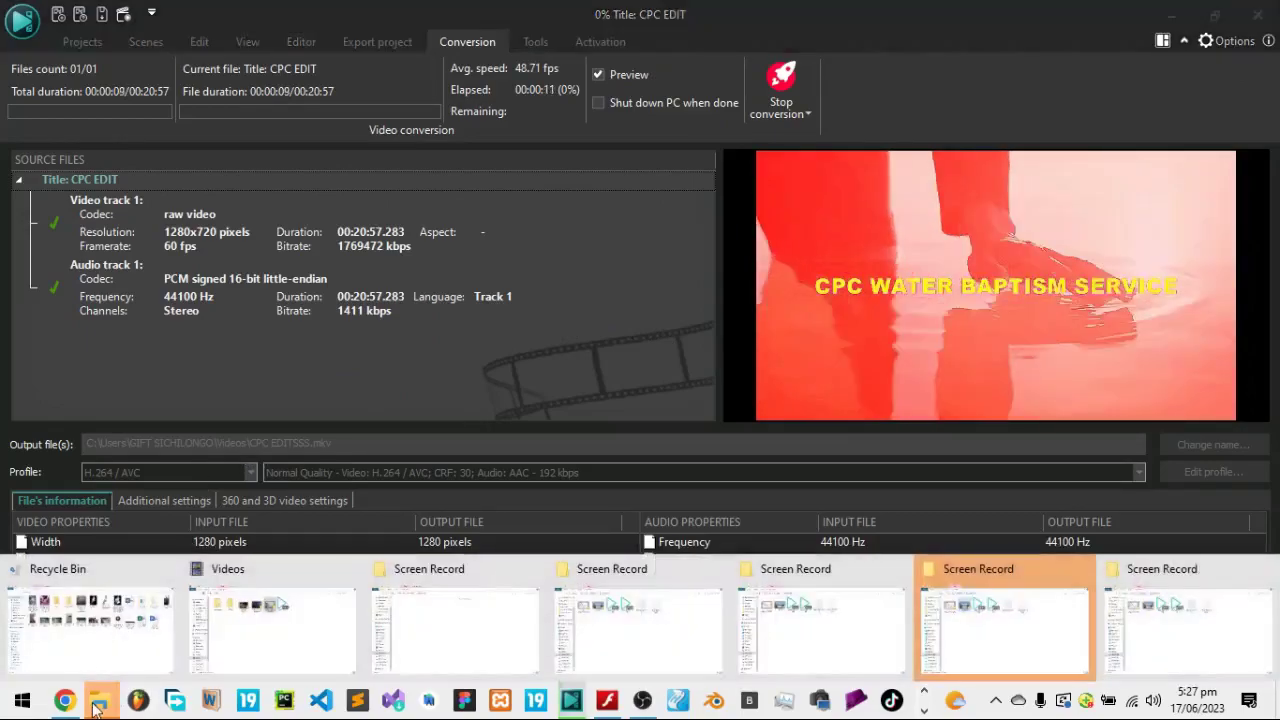
pyautogui.click(235, 645)
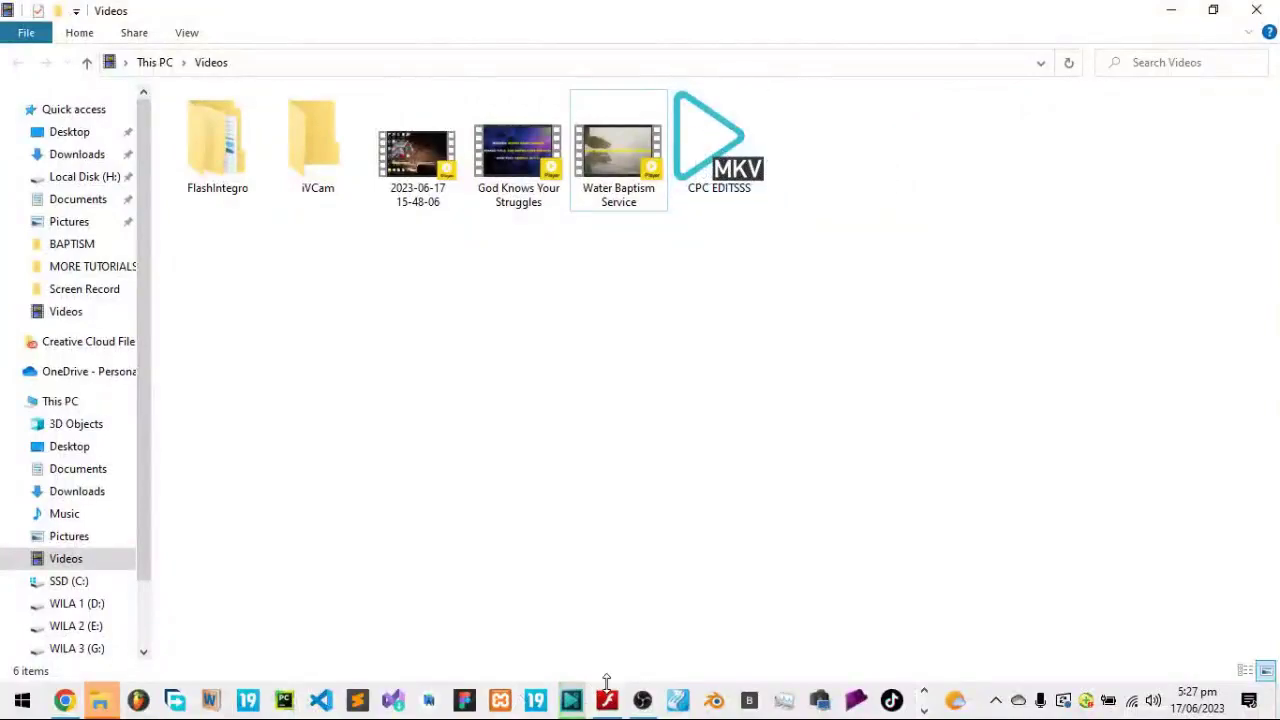
pyautogui.click(571, 700)
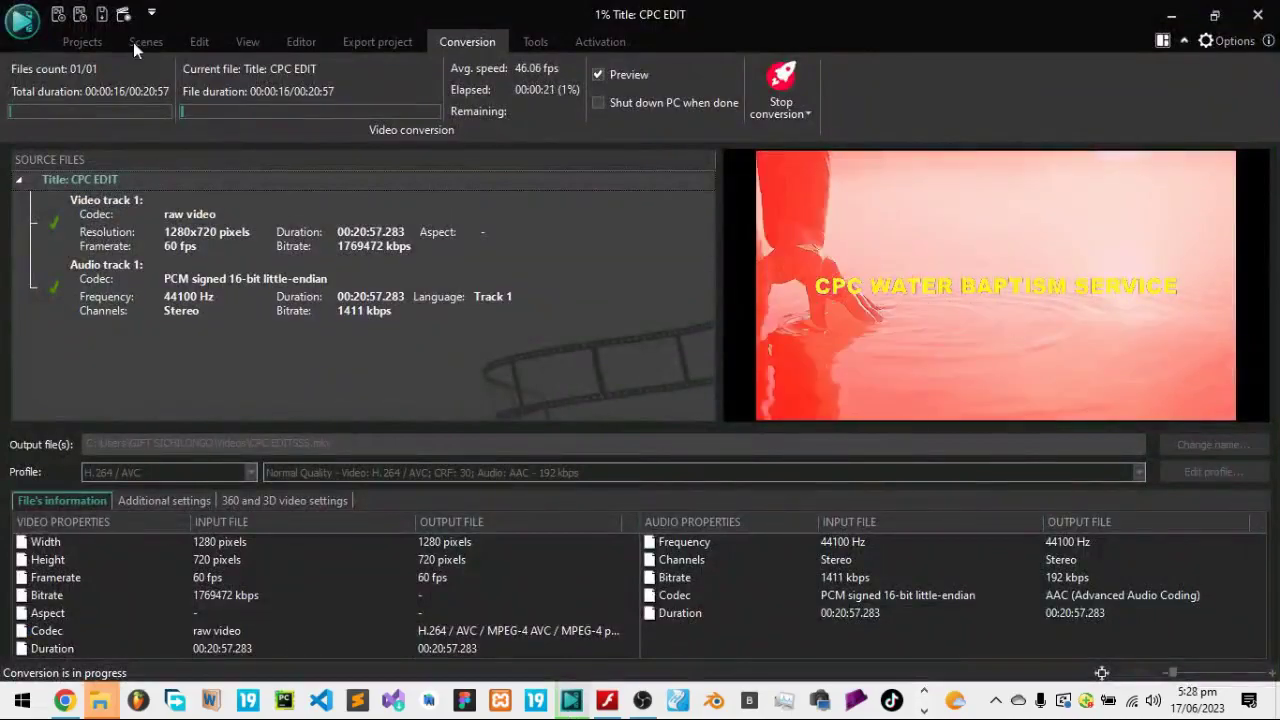
# Step: Stop the conversion and return to the Editor with Scene 0 selected
pyautogui.click(789, 91)
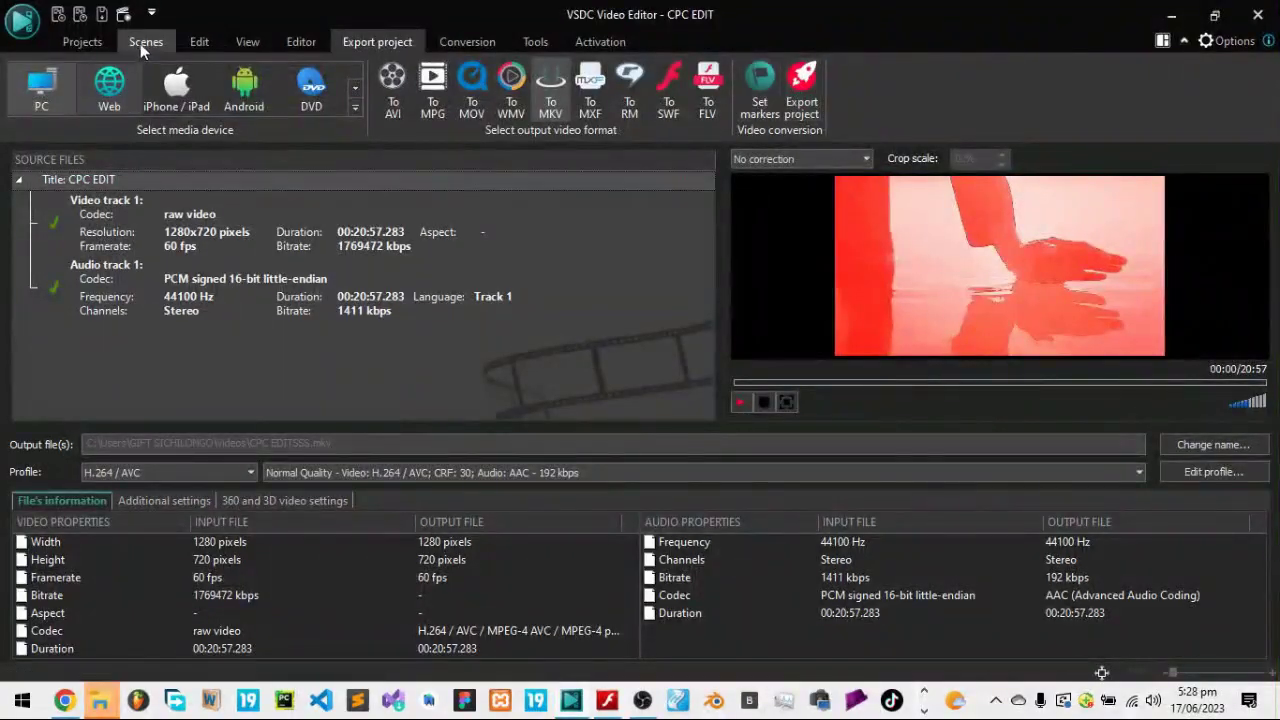
pyautogui.click(144, 44)
pyautogui.click(82, 41)
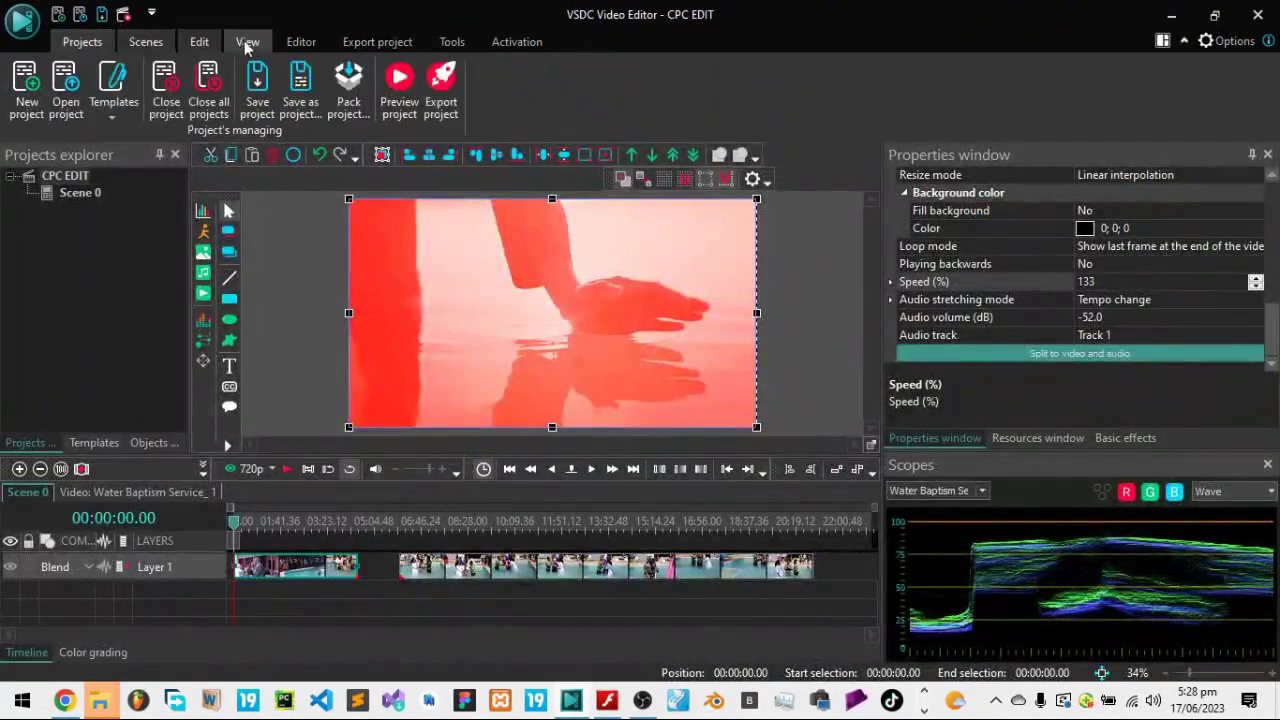
pyautogui.click(301, 41)
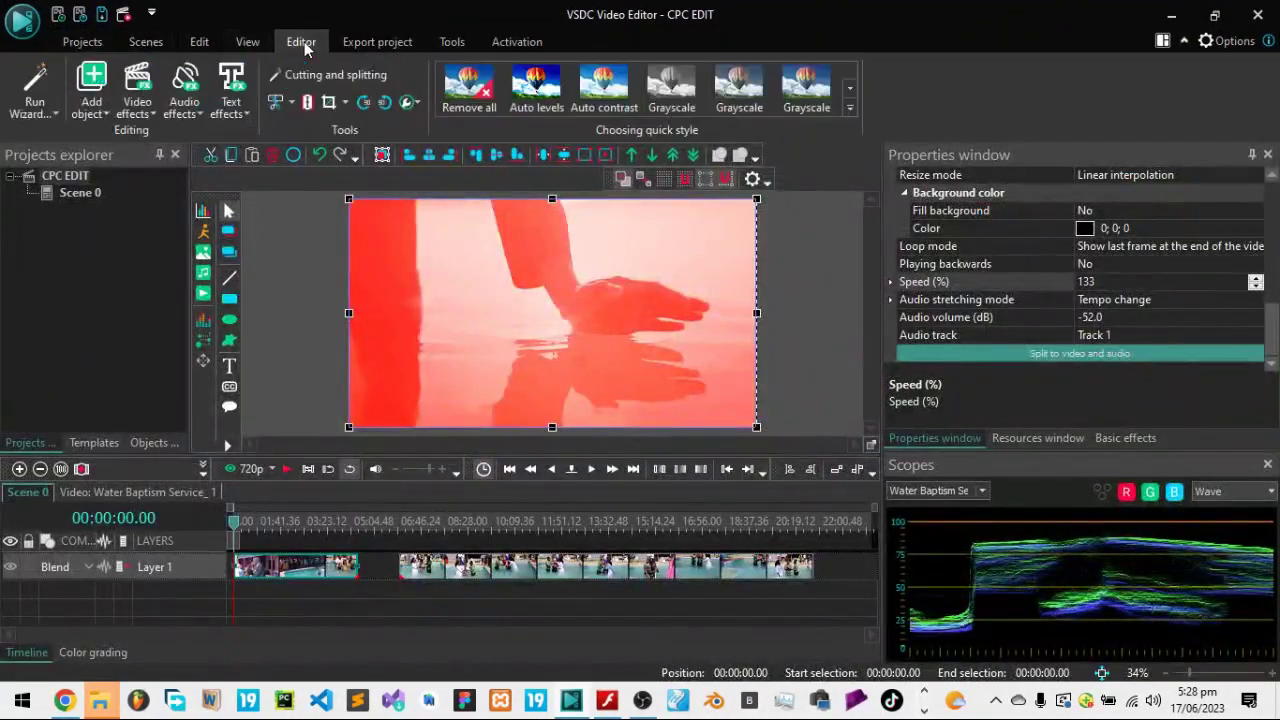
pyautogui.click(92, 193)
# Step: Add two new scenes to CPC EDIT from the Projects explorer's New scene menu
pyautogui.rightClick(60, 248)
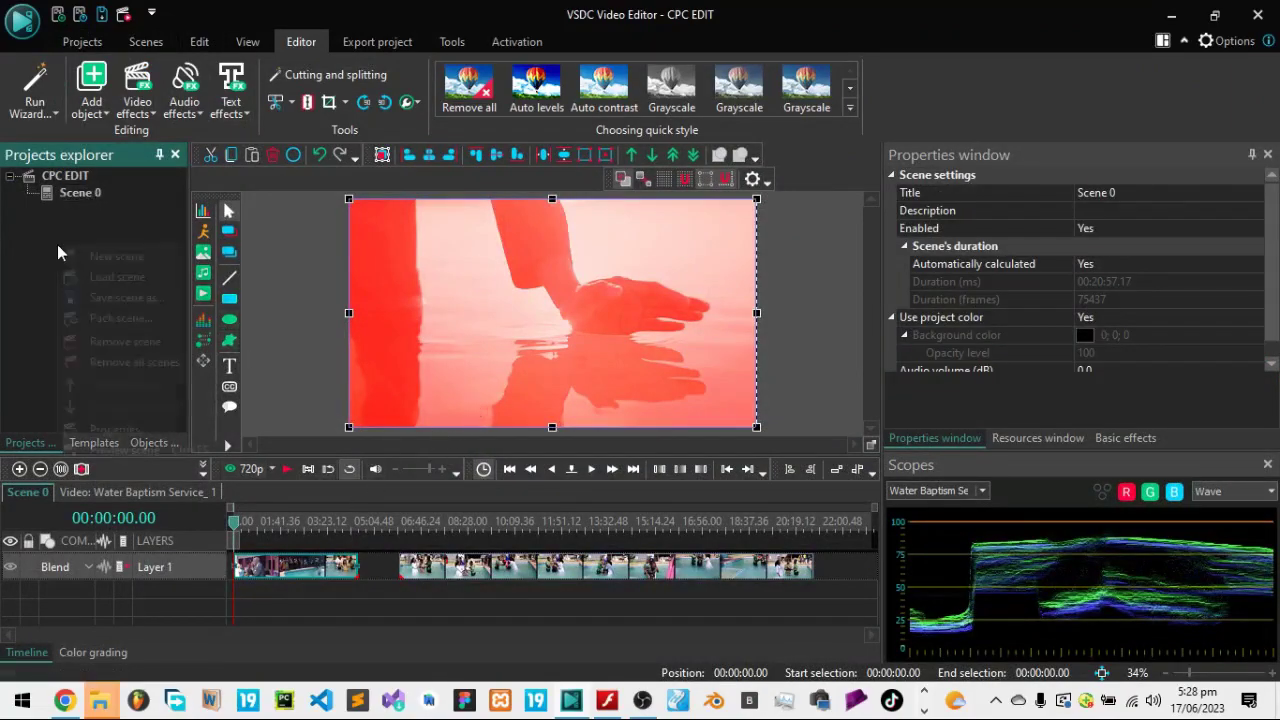
pyautogui.click(91, 263)
pyautogui.rightClick(22, 270)
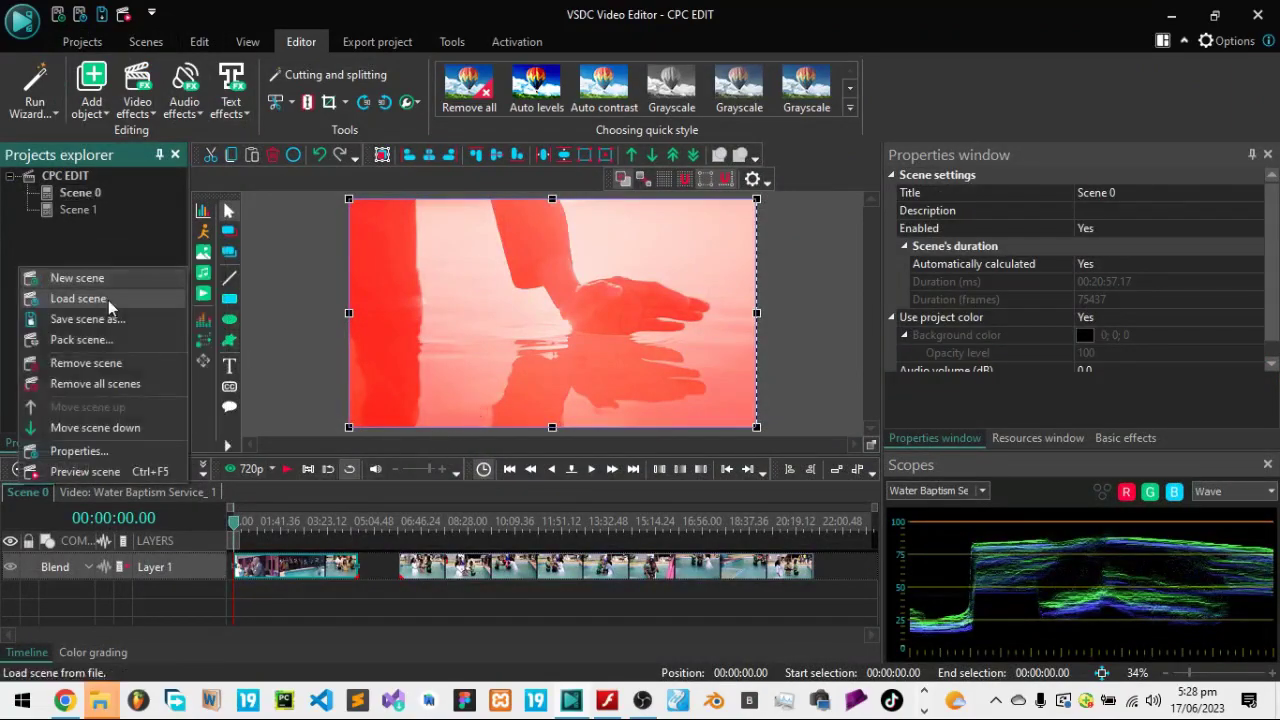
pyautogui.click(91, 280)
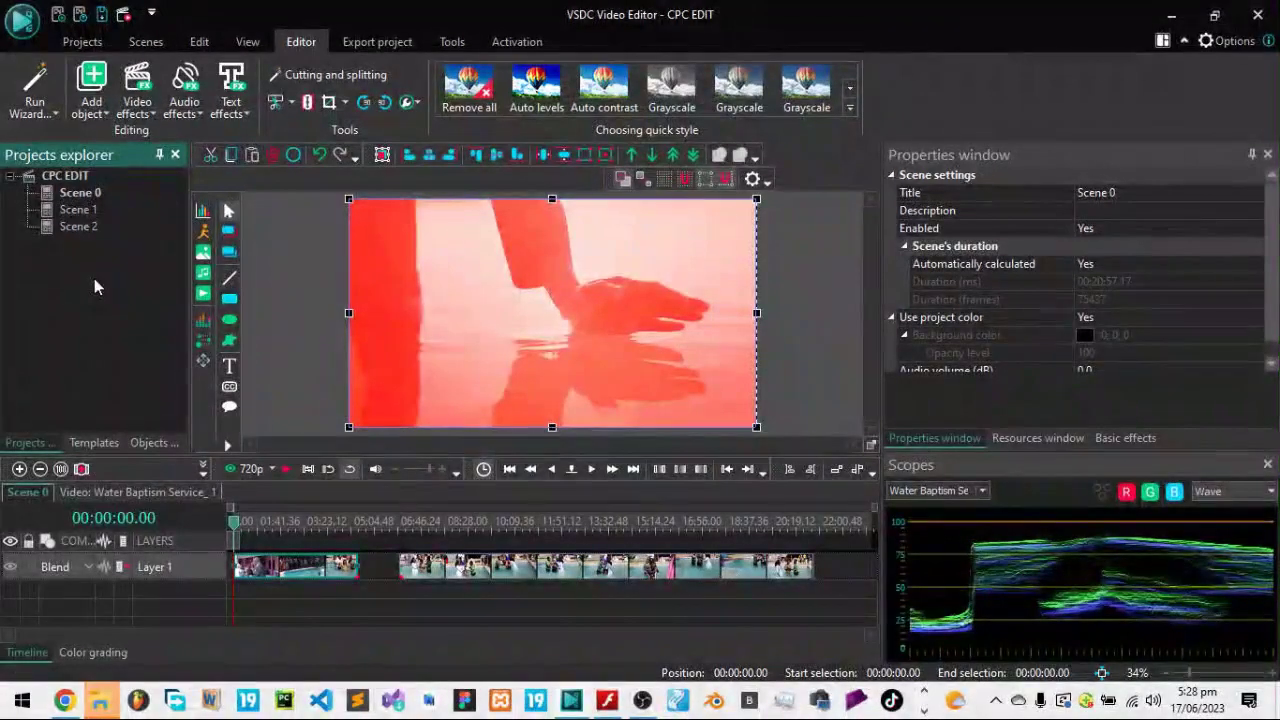
# Step: Open the empty Scenes 1 and 2 in turn, ending back on Scene 0
pyautogui.doubleClick(80, 210)
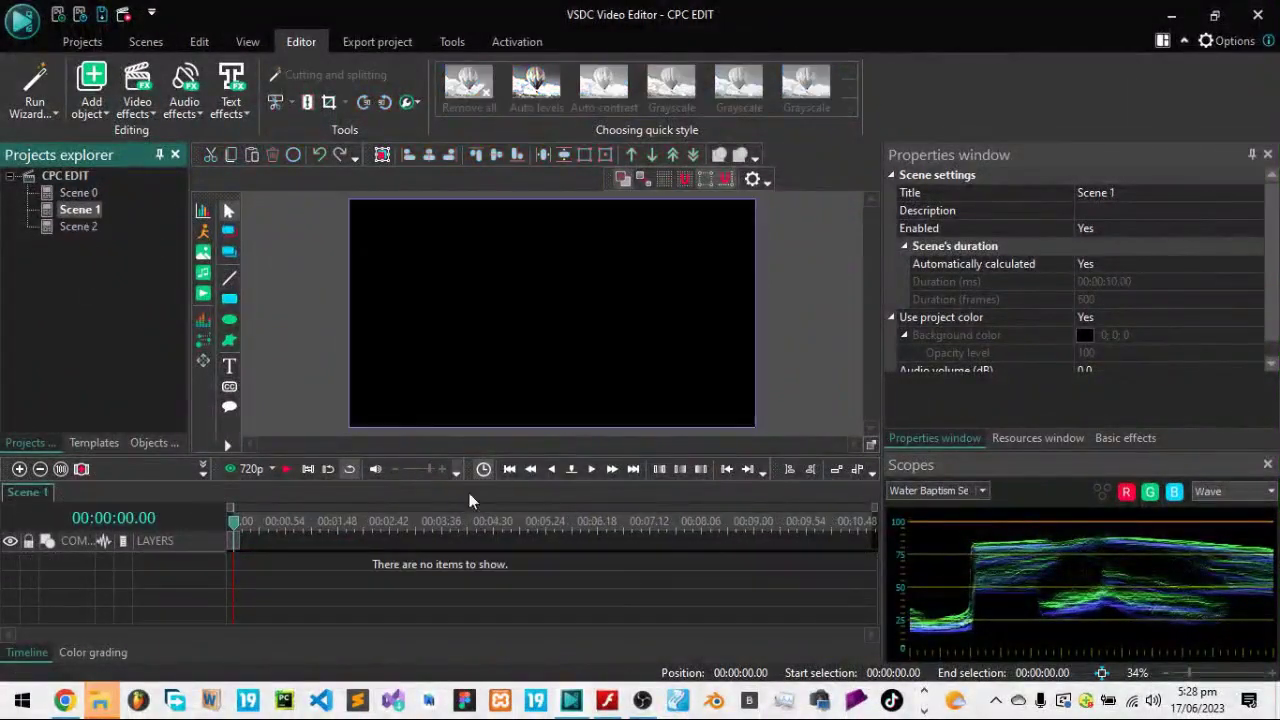
pyautogui.doubleClick(70, 228)
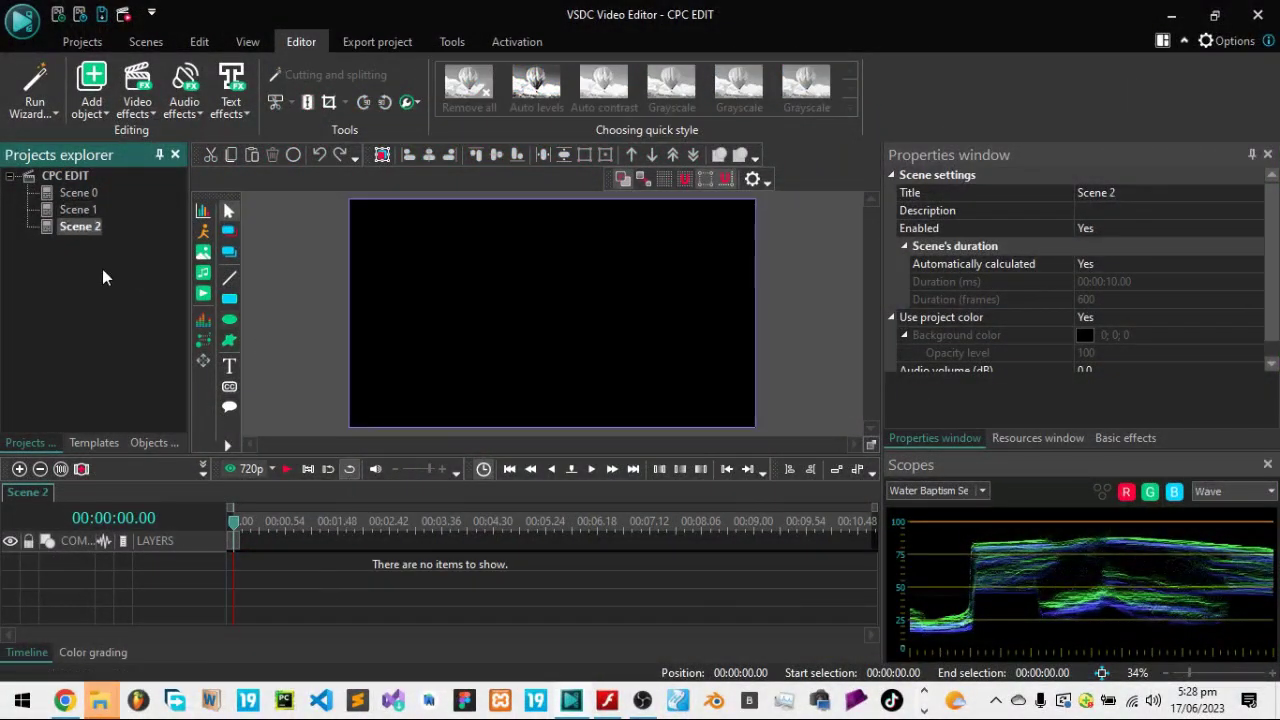
pyautogui.doubleClick(88, 192)
pyautogui.doubleClick(86, 209)
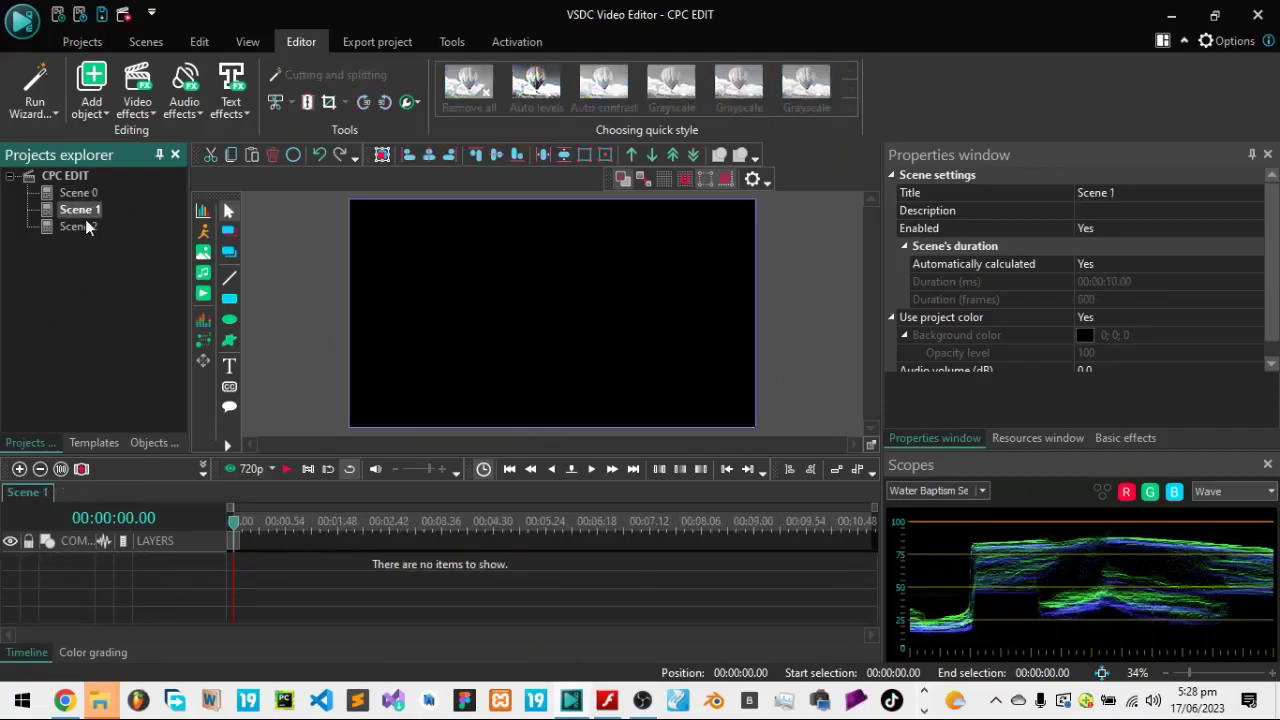
pyautogui.doubleClick(84, 227)
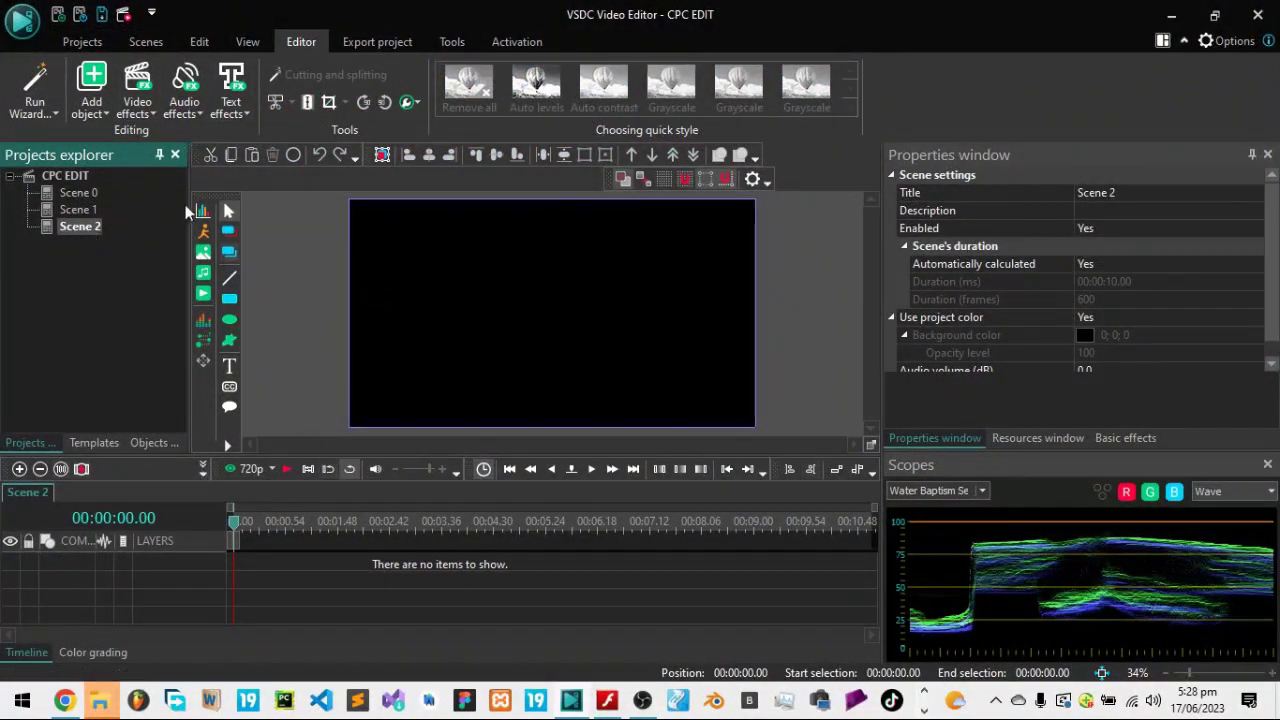
pyautogui.doubleClick(90, 192)
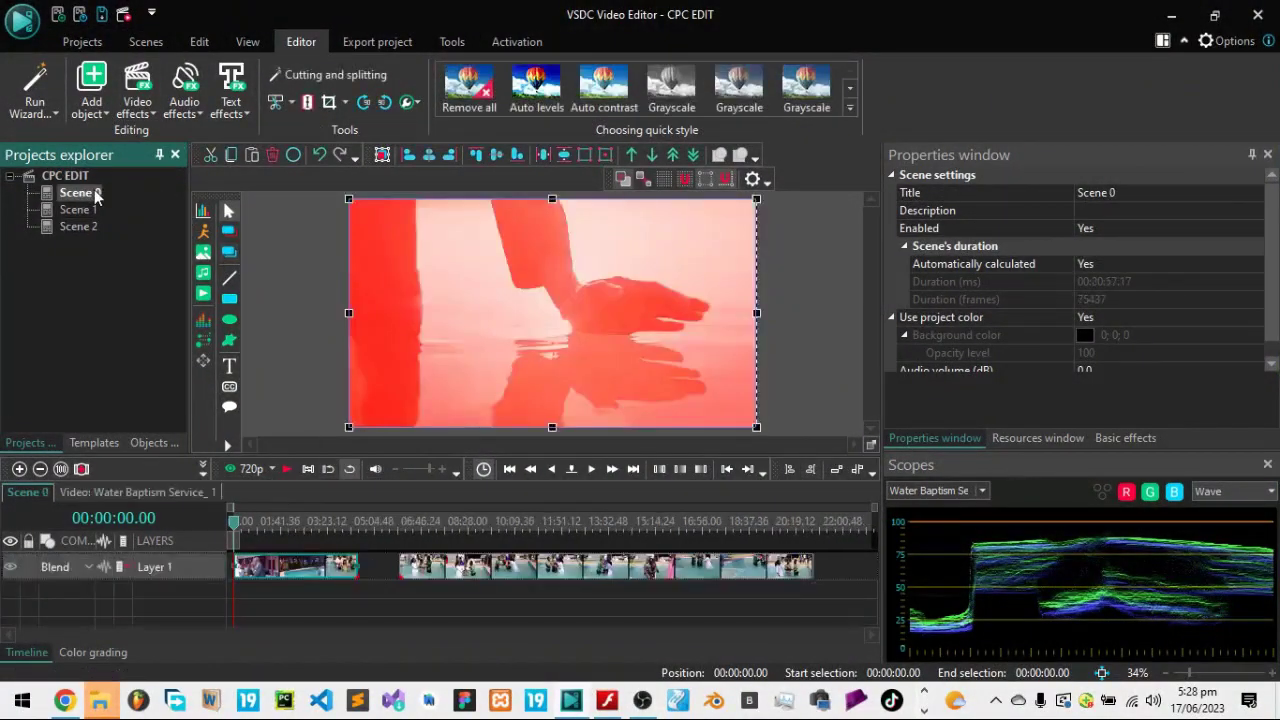
pyautogui.click(274, 591)
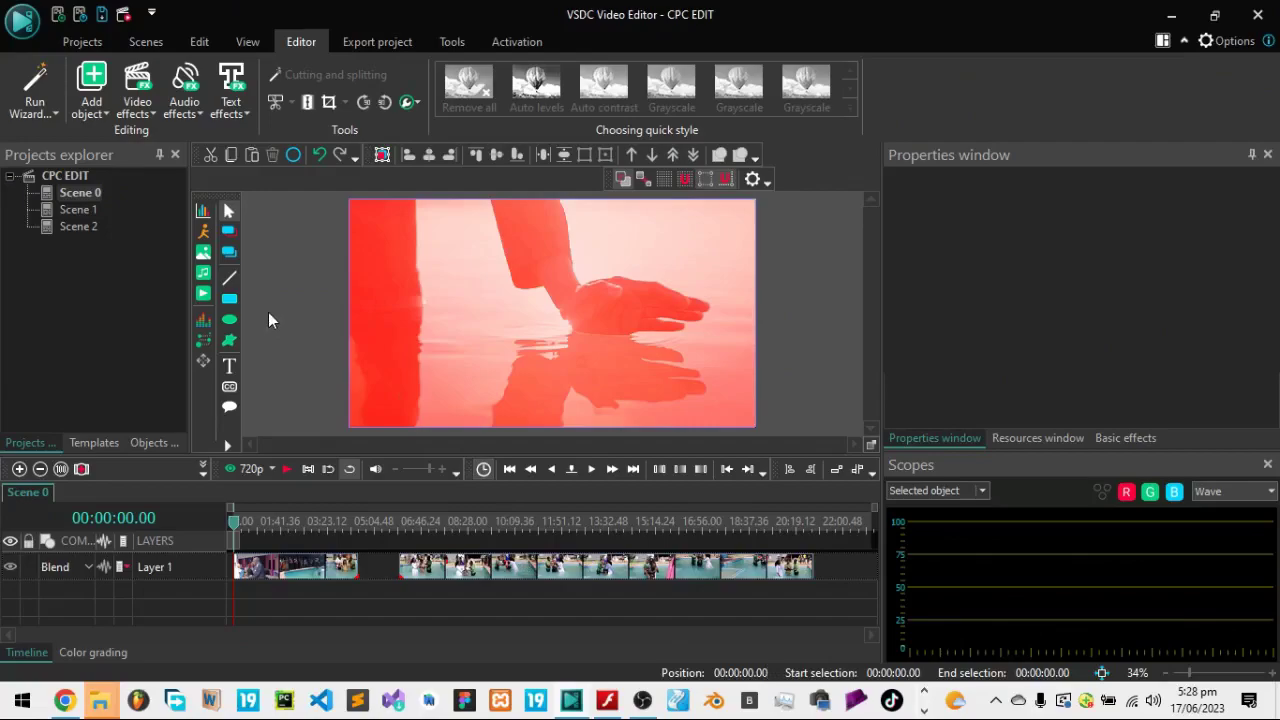
pyautogui.click(145, 441)
pyautogui.click(104, 441)
pyautogui.click(35, 444)
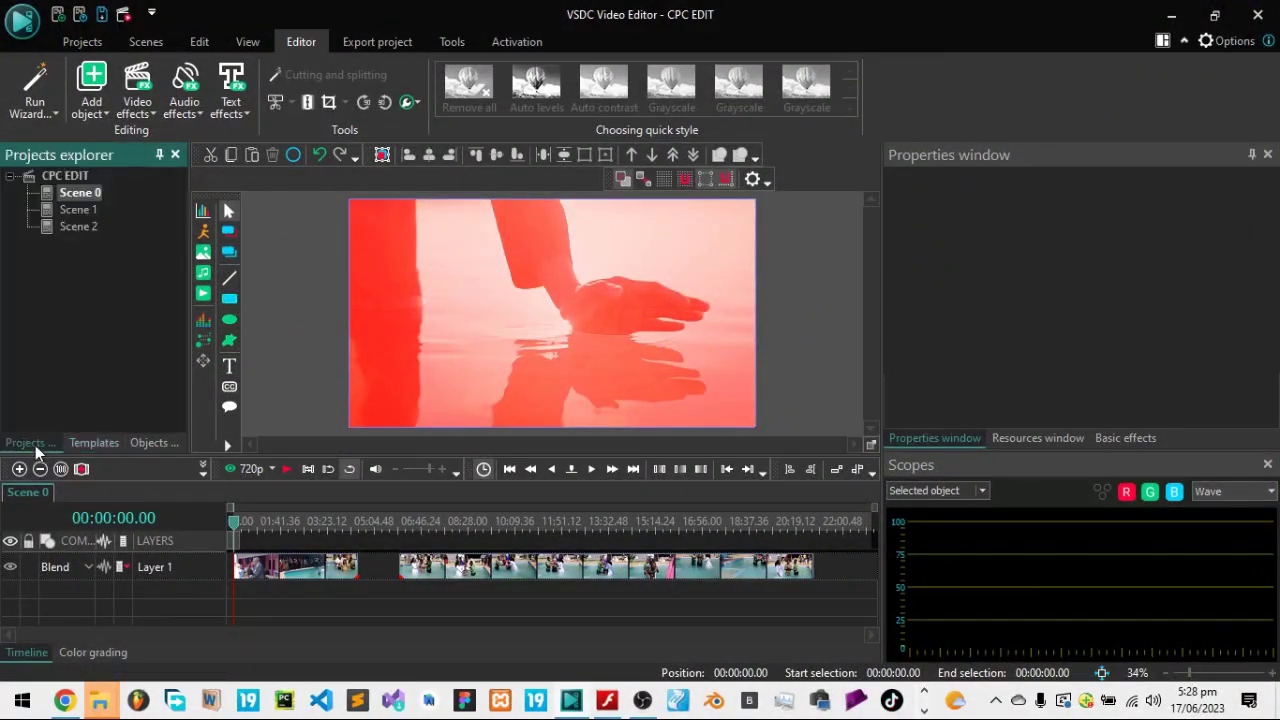
pyautogui.click(664, 361)
pyautogui.scroll(10, 1005, 313)
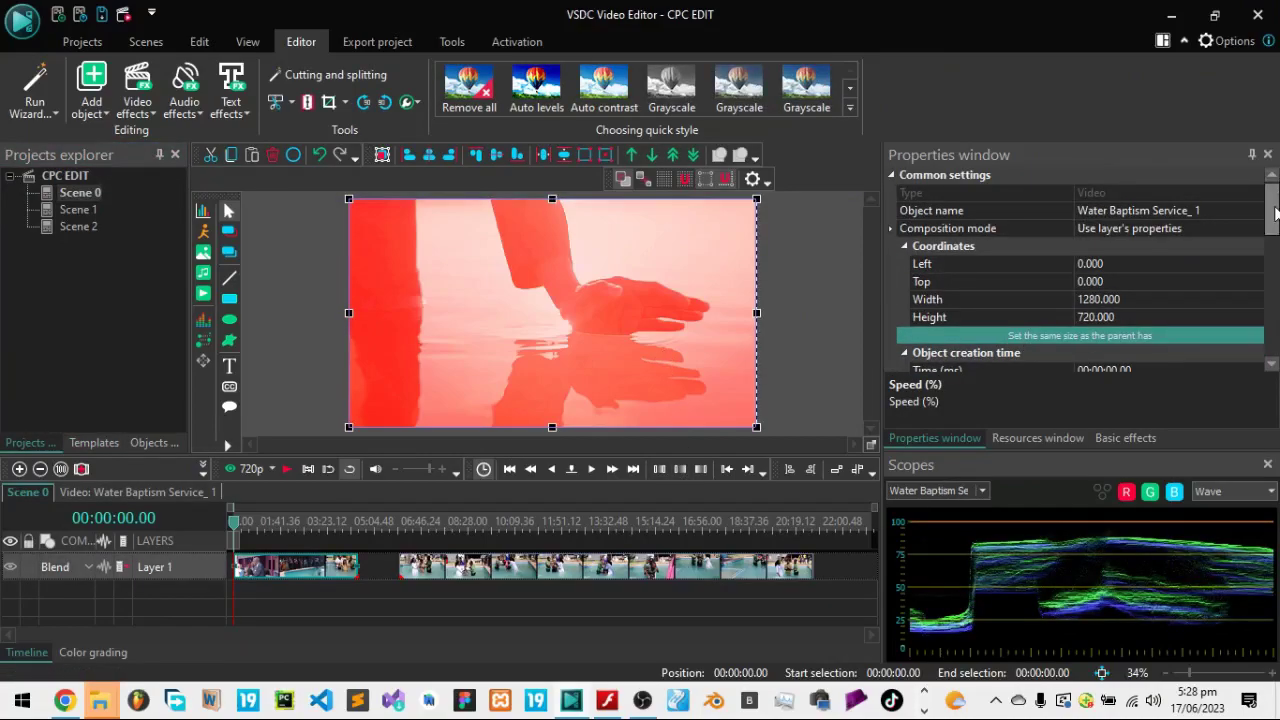
pyautogui.moveTo(1273, 205); pyautogui.dragTo(1270, 365)
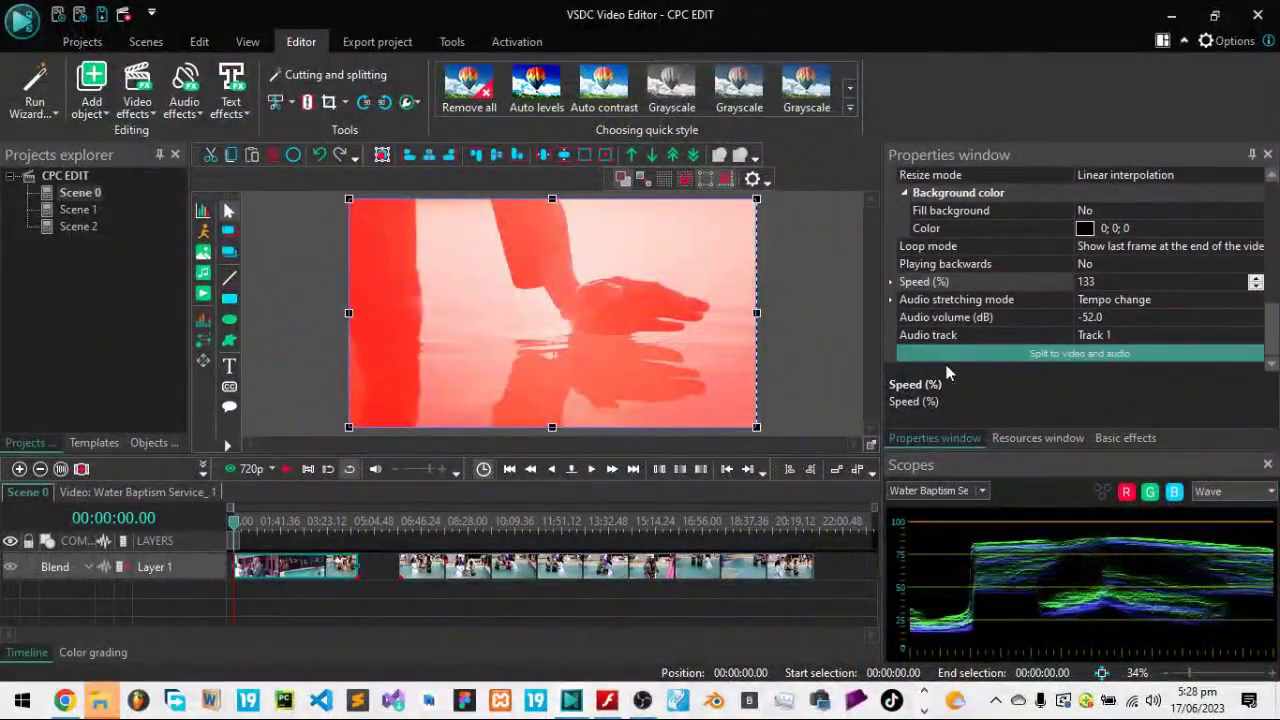
pyautogui.click(819, 331)
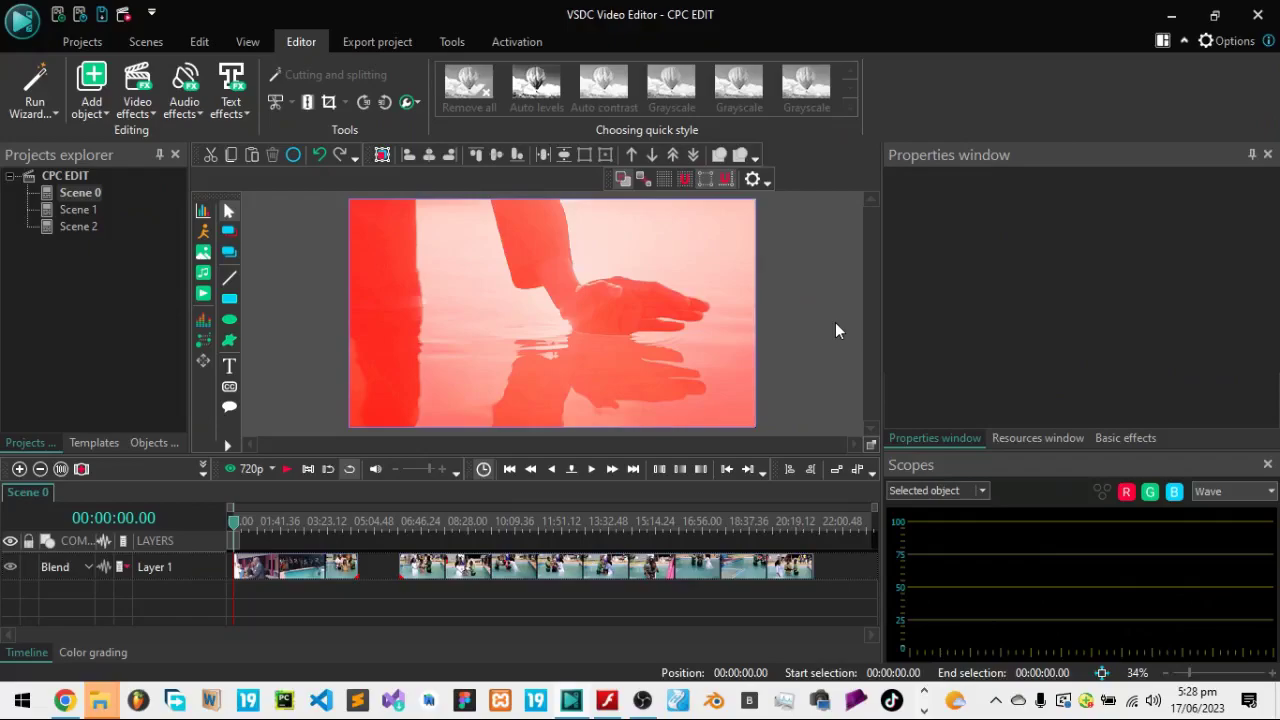
# Step: Move Water Baptism Service_2 to the start of a new layer and place Service_1 right after it
pyautogui.click(550, 567)
pyautogui.moveTo(537, 593); pyautogui.dragTo(250, 618)
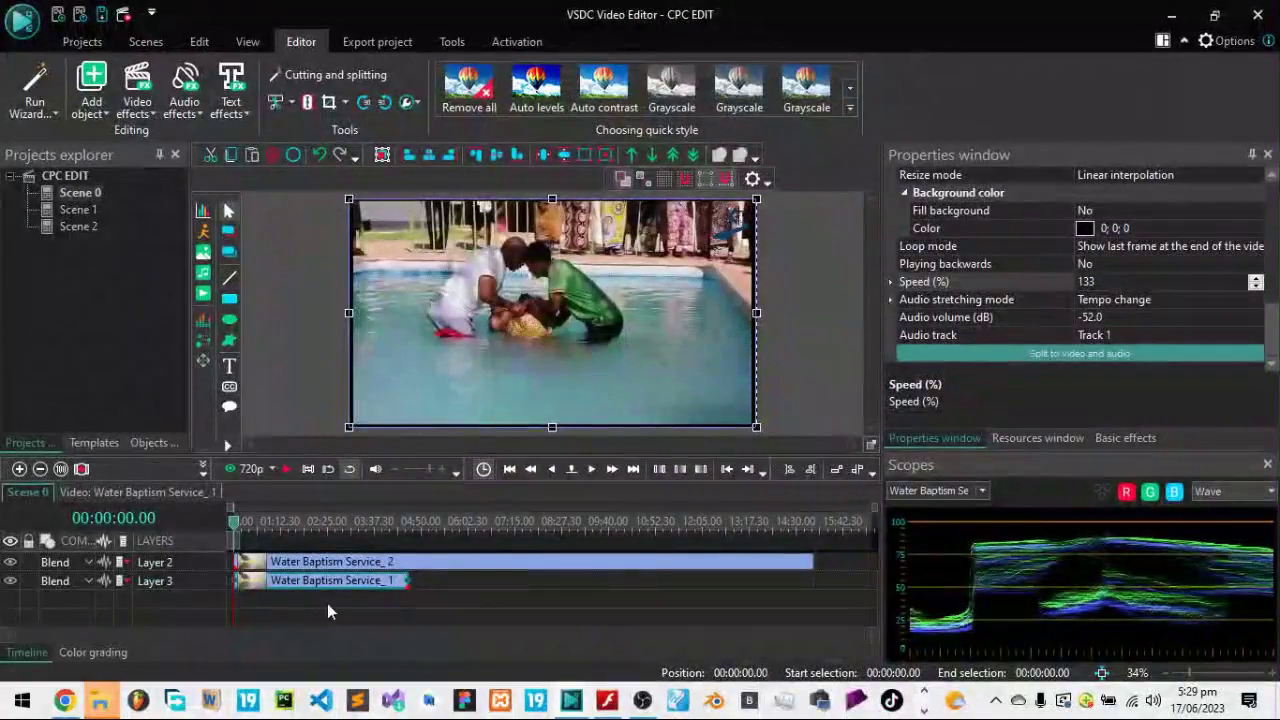
pyautogui.moveTo(327, 582); pyautogui.dragTo(850, 560)
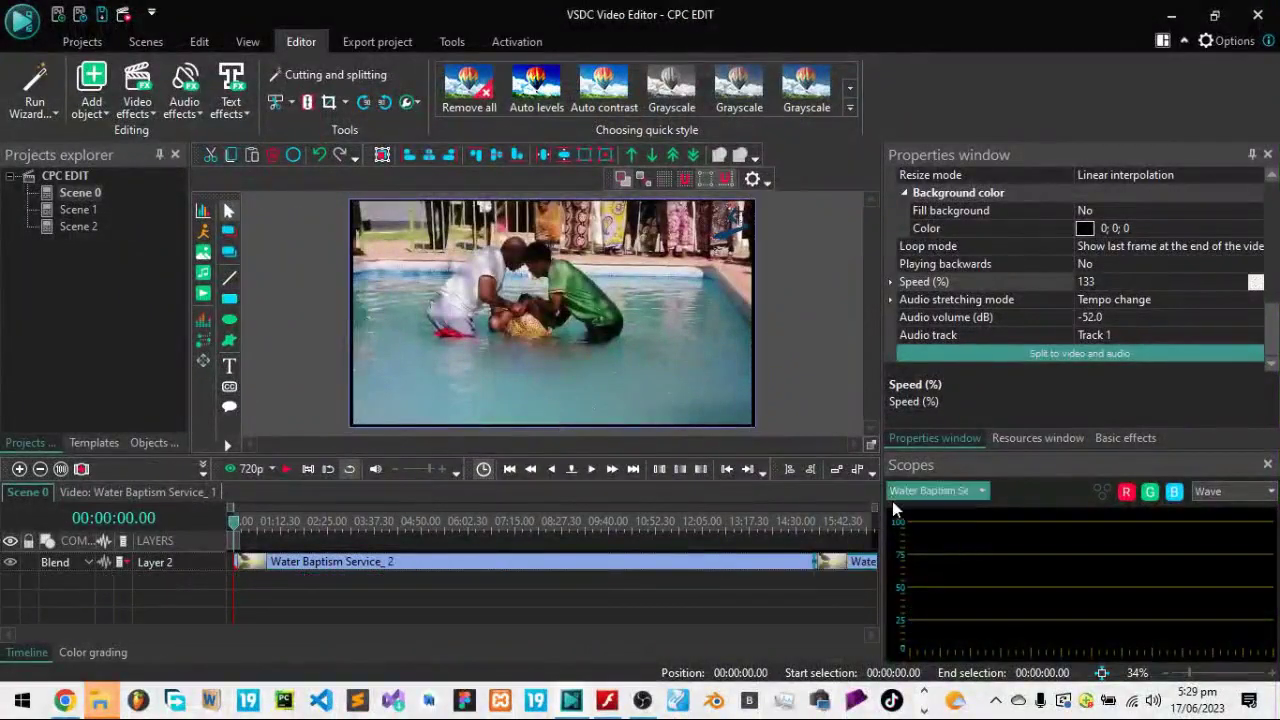
pyautogui.click(402, 582)
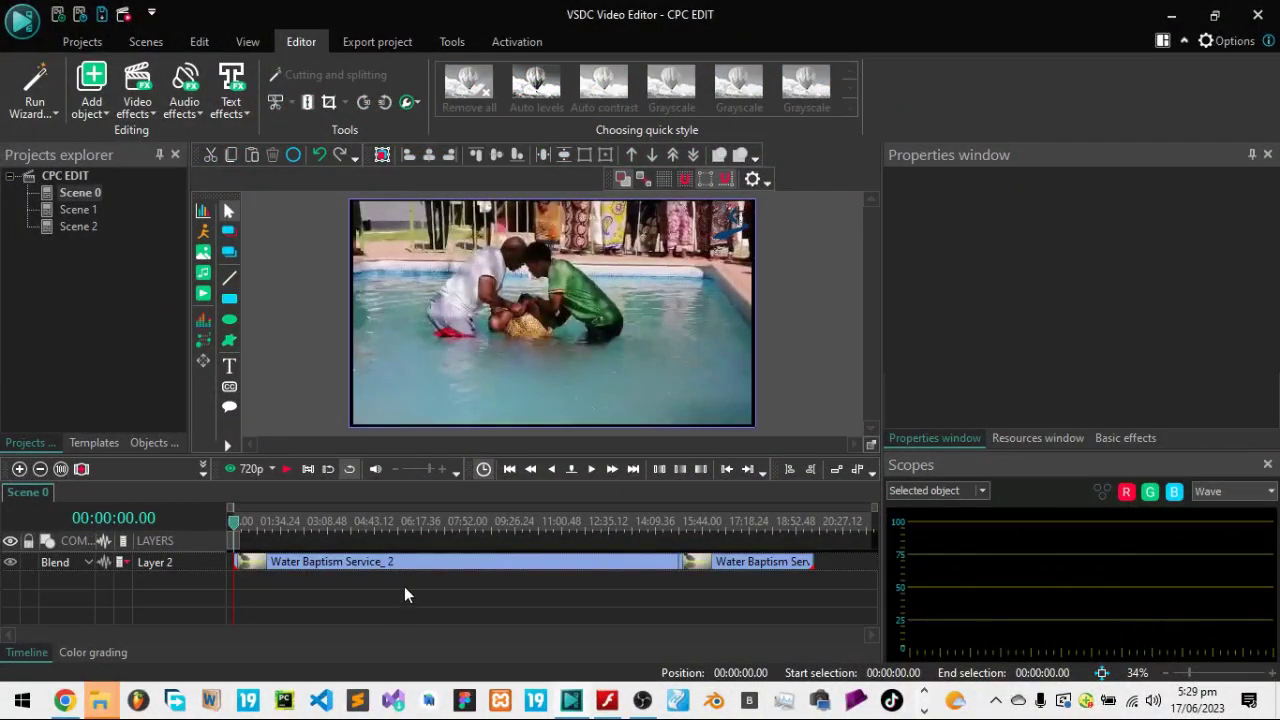